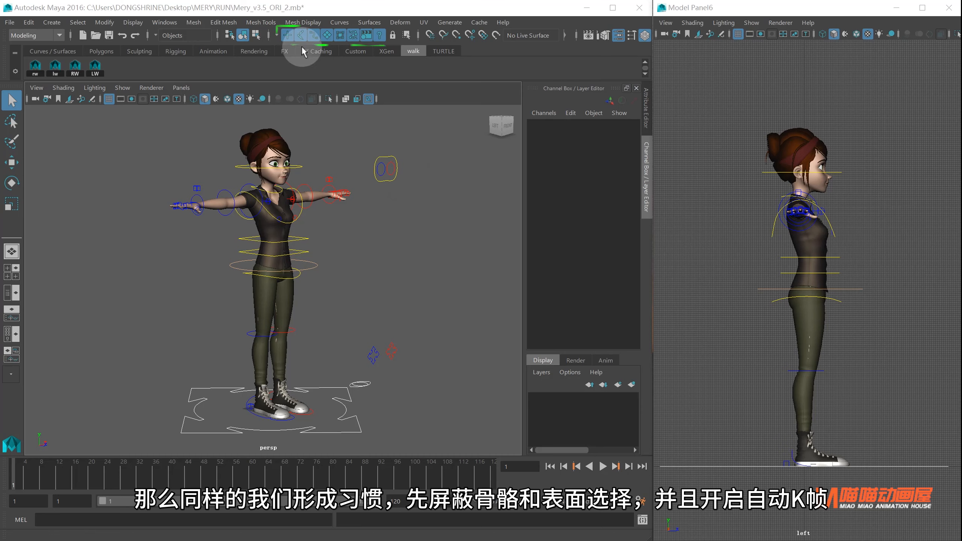
Turn off joint and surface selection, and set playback to update All views at Real-time [24 fps].
{"action": "left_click", "coordinate": [326, 36]}
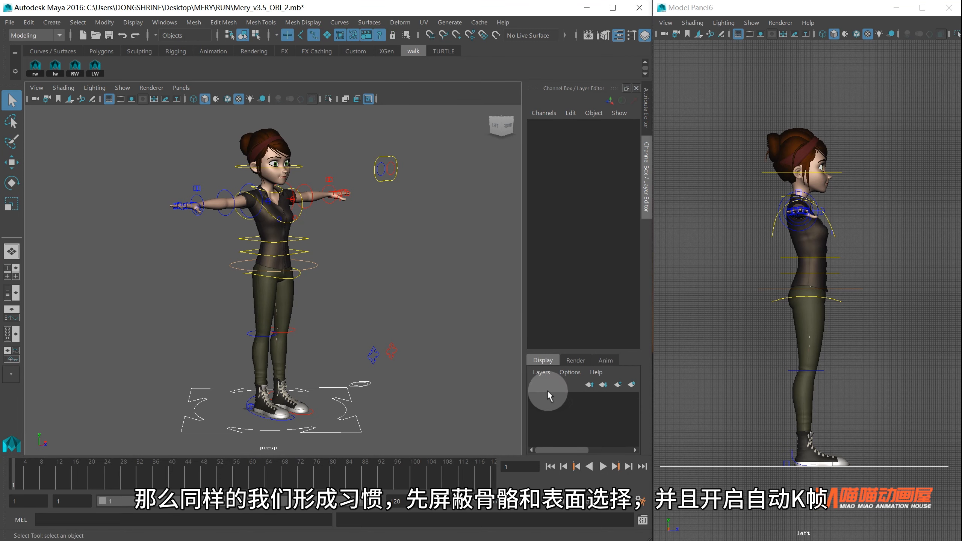
{"action": "left_click", "coordinate": [643, 501]}
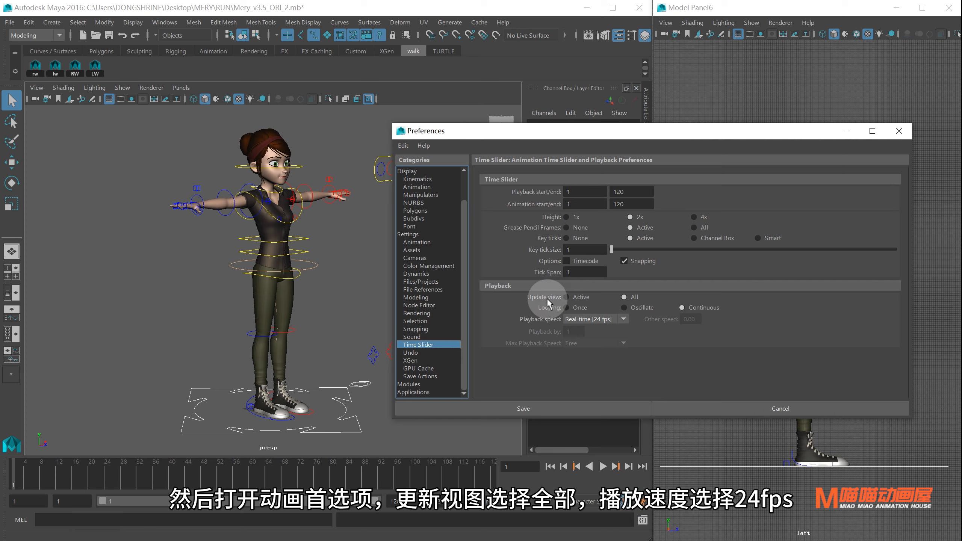
{"action": "left_click", "coordinate": [625, 299]}
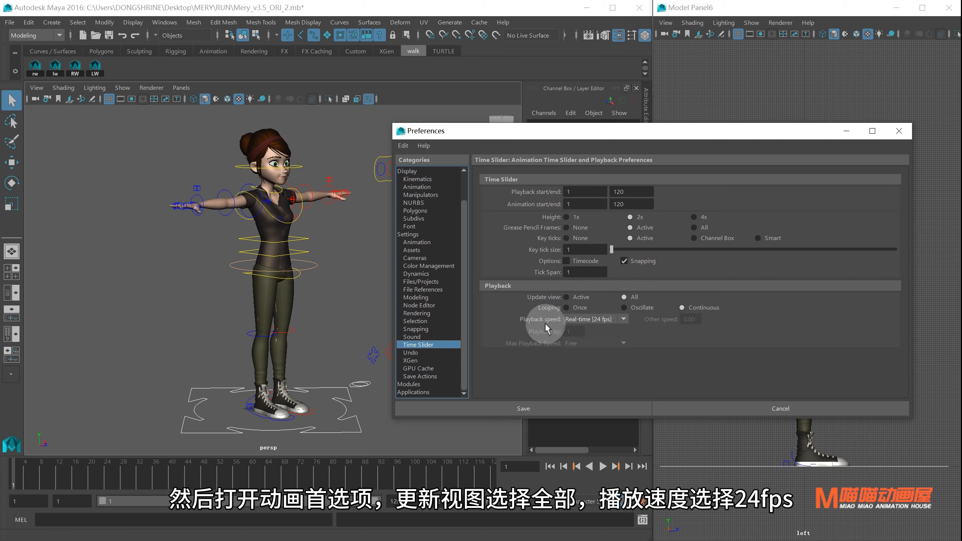
{"action": "left_click", "coordinate": [602, 320]}
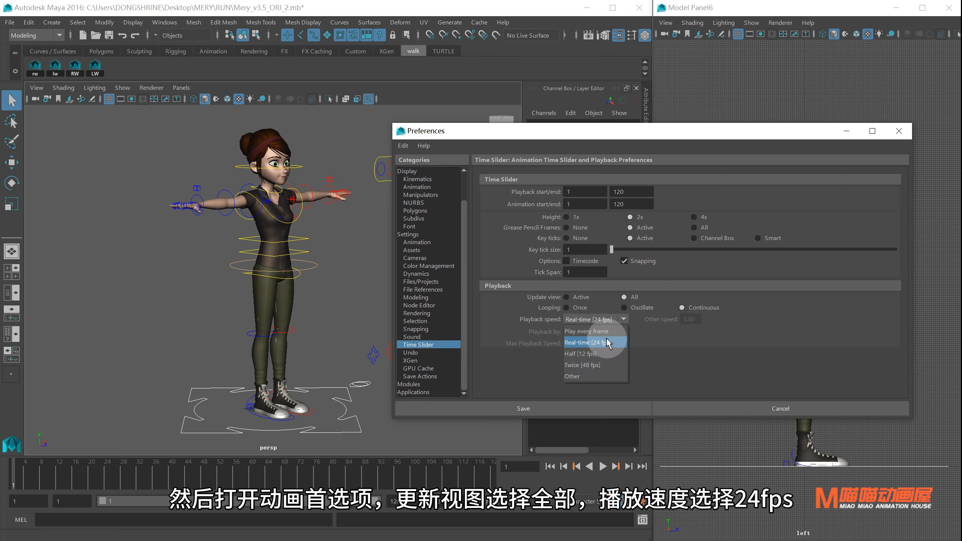
{"action": "left_click", "coordinate": [606, 341]}
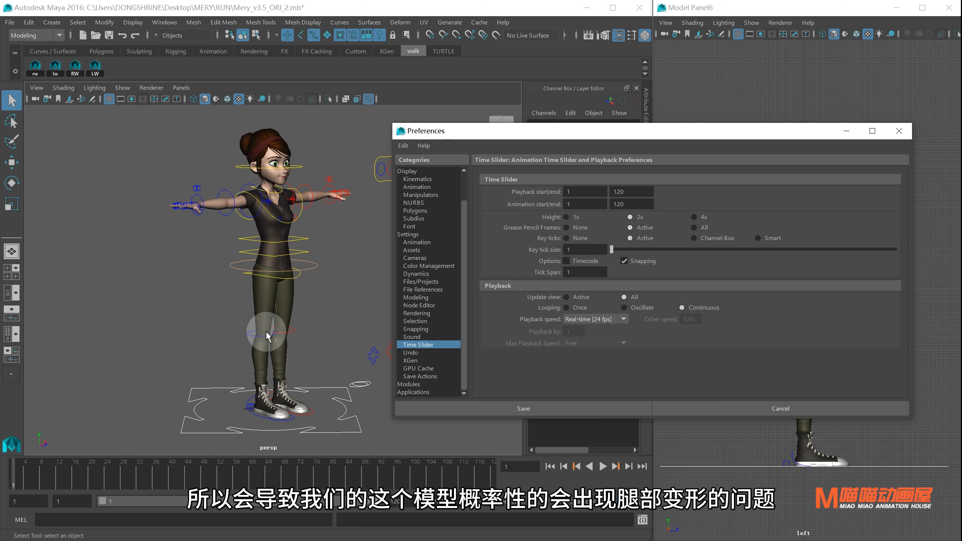
Save the animation preferences with Evaluation Mode set to DG, and set the animation end time to frame 17.
{"action": "left_click", "coordinate": [417, 242]}
{"action": "left_click", "coordinate": [588, 191]}
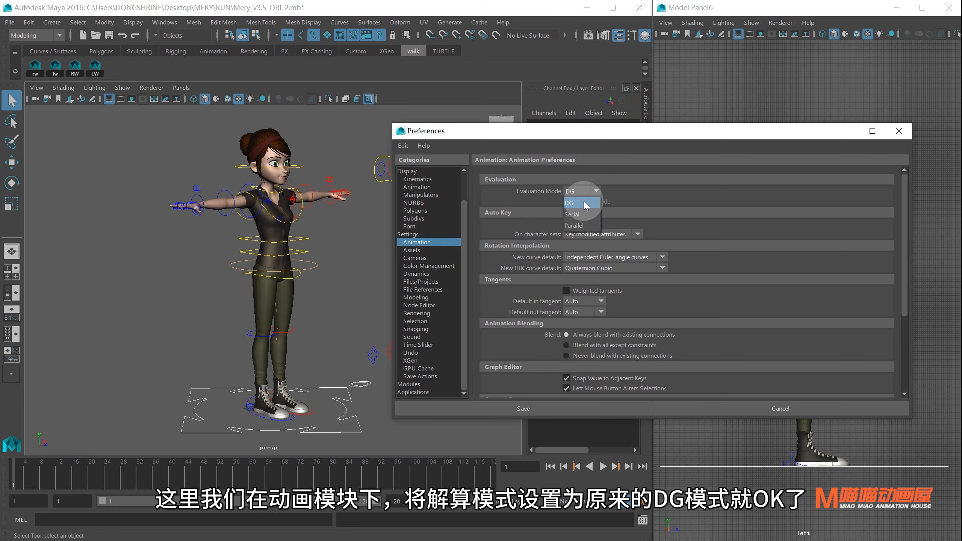
{"action": "left_click", "coordinate": [581, 204]}
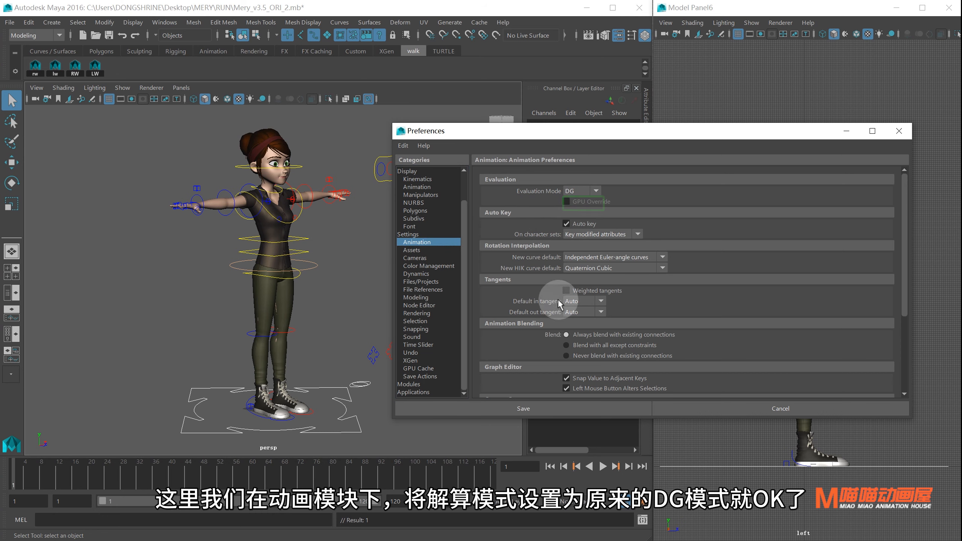
{"action": "left_click", "coordinate": [542, 408]}
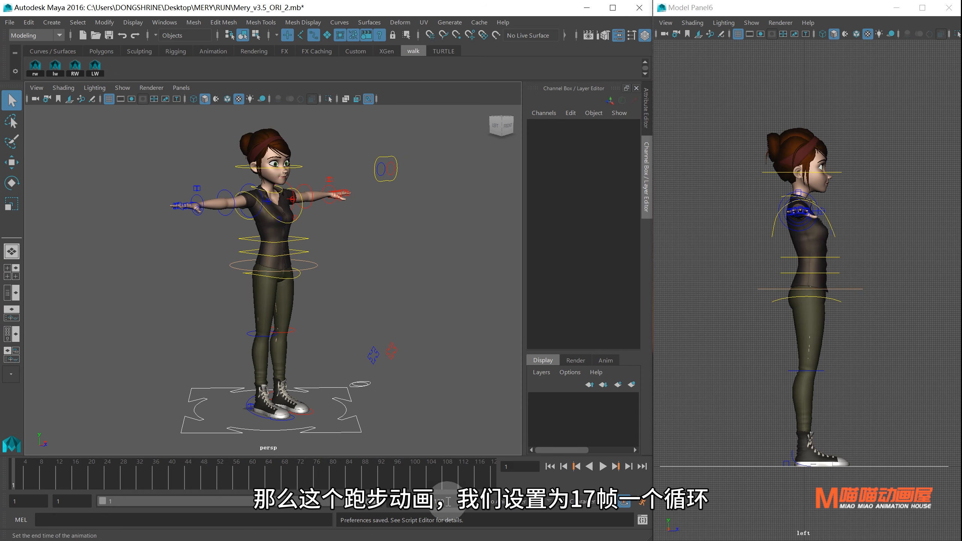
{"action": "key", "text": "Return"}
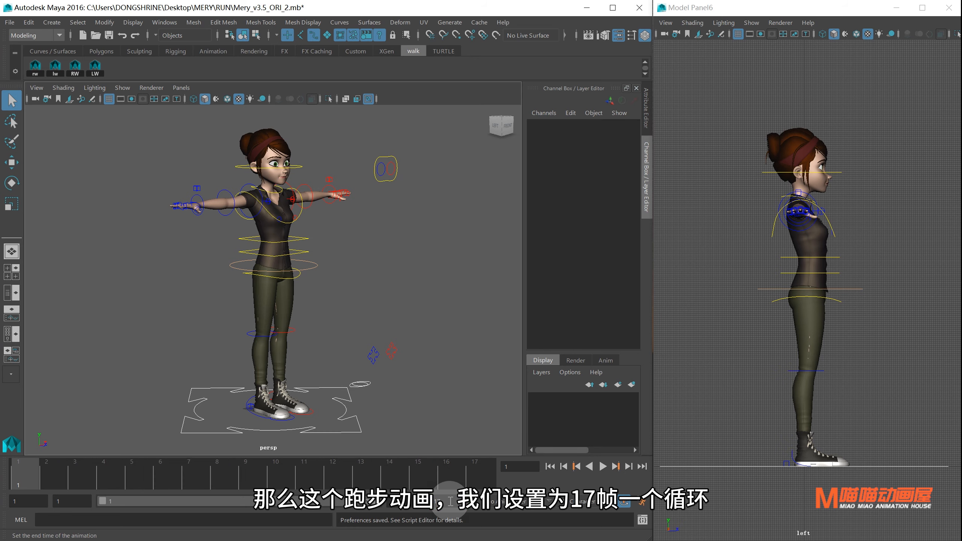
In the front view, lower both clavicle controls together to a Translate Y of -2.
{"action": "key", "text": "space"}
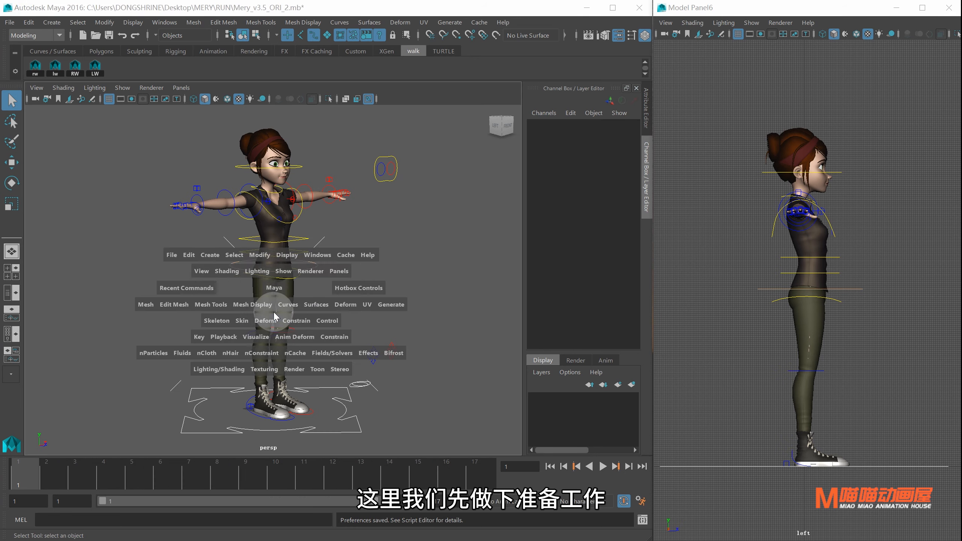
{"action": "left_click_drag", "start_coordinate": [275, 294], "coordinate": [275, 322]}
{"action": "left_click", "coordinate": [279, 192]}
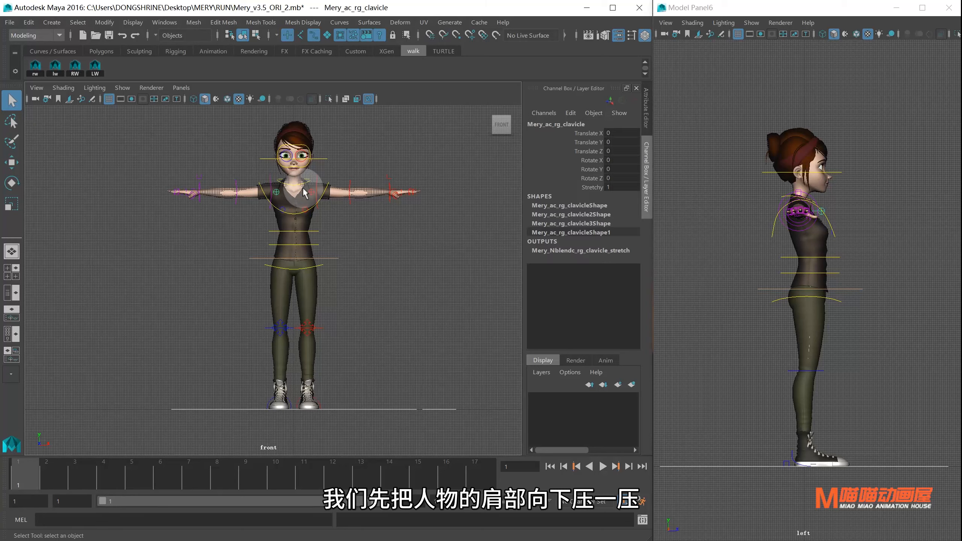
{"action": "key", "text": "w"}
{"action": "left_click_drag", "start_coordinate": [294, 103], "coordinate": [294, 107]}
{"action": "left_click", "coordinate": [575, 142]}
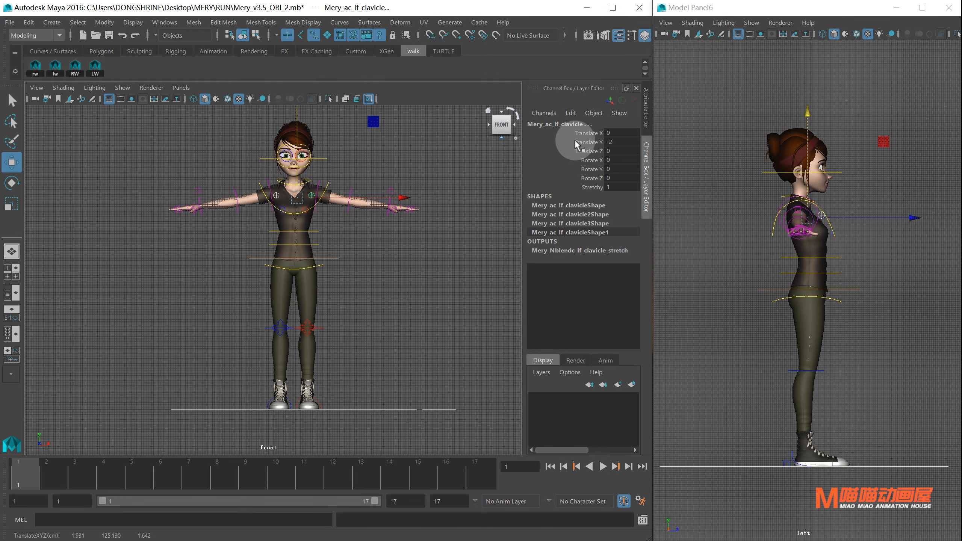
{"action": "left_click", "coordinate": [618, 141]}
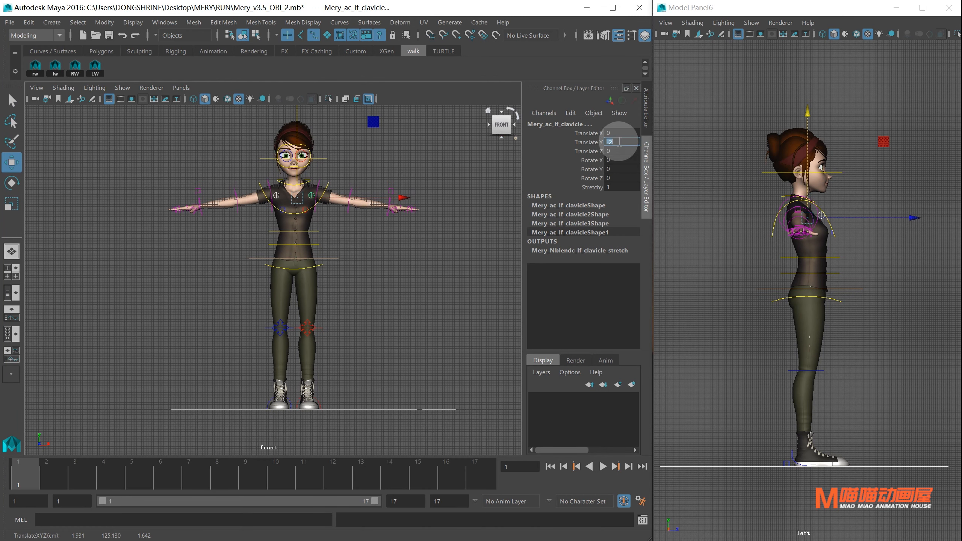
Lower the arms by rotating the right upper arm to about 70° and the left to about -70° in Z, and curl both hands into fists.
{"action": "left_click", "coordinate": [271, 190]}
{"action": "key", "text": "e"}
{"action": "left_click_drag", "start_coordinate": [184, 236], "coordinate": [281, 276]}
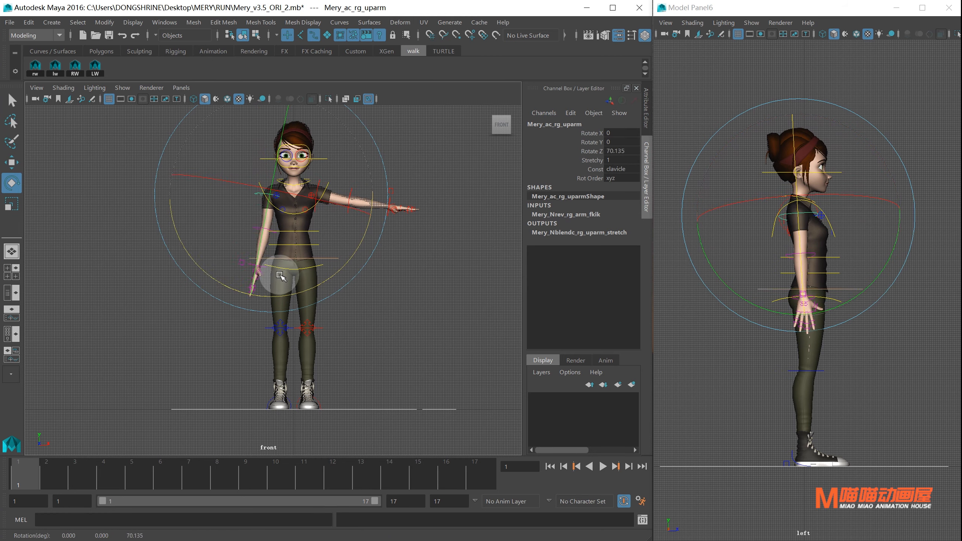
{"action": "left_click", "coordinate": [326, 185]}
{"action": "left_click_drag", "start_coordinate": [394, 261], "coordinate": [285, 291]}
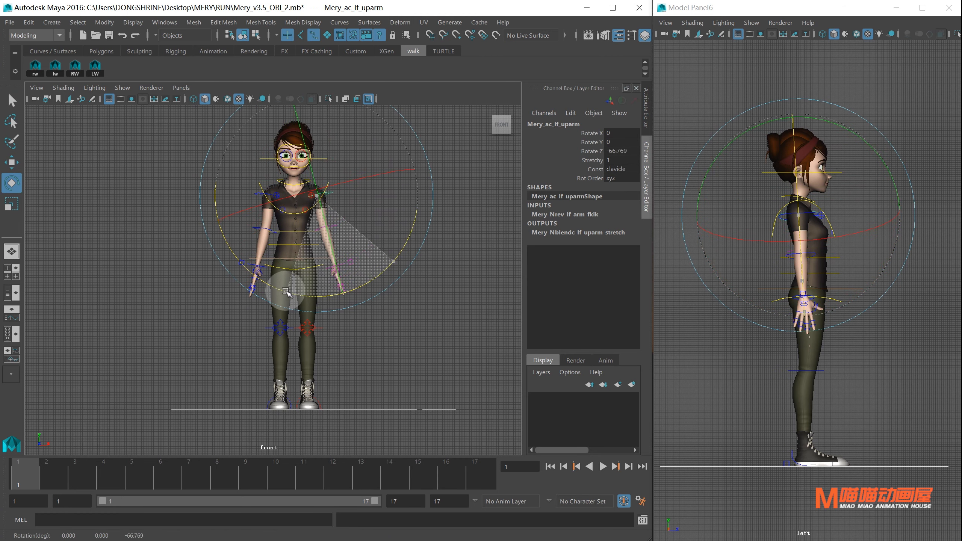
{"action": "key", "text": "q"}
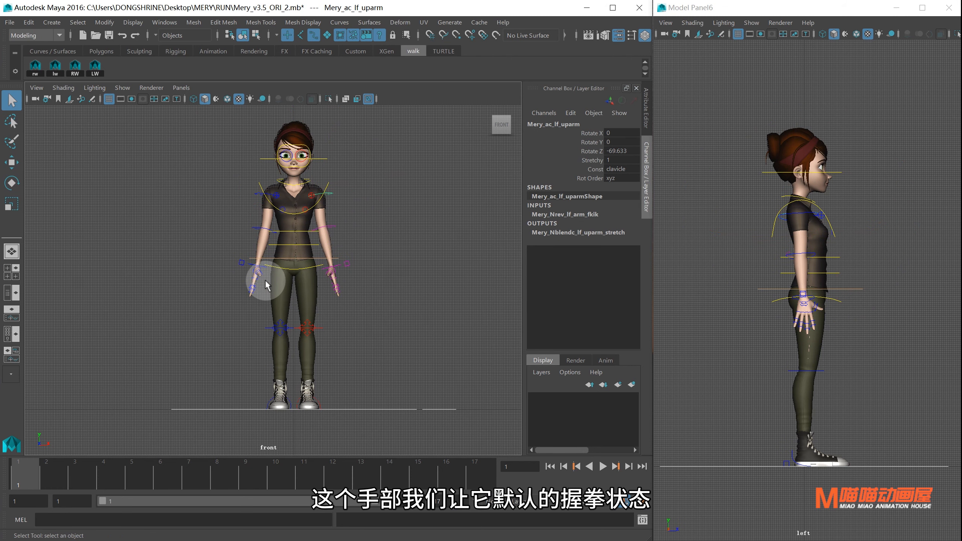
{"action": "left_click", "coordinate": [94, 68]}
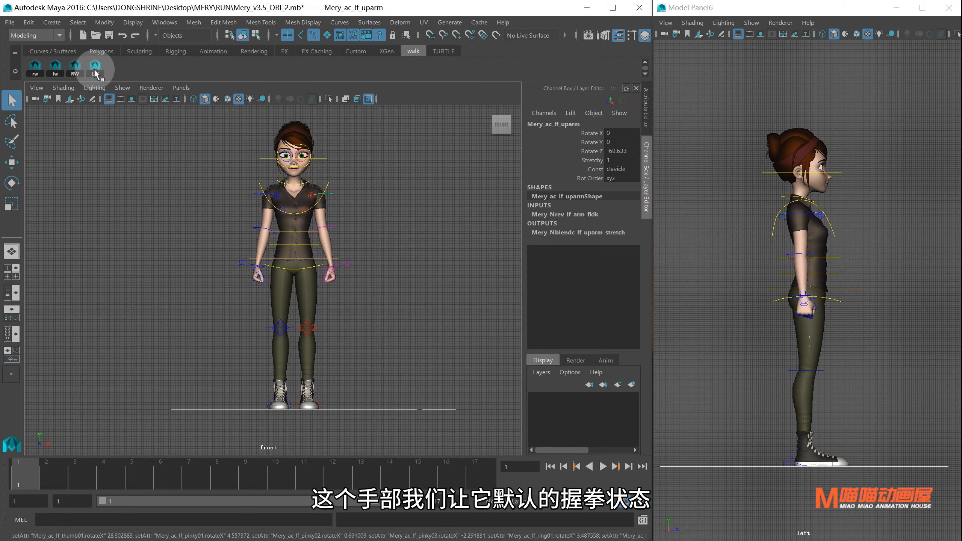
Bring the feet closer together by setting Translate X to -2.5 on the left foot control and 2.5 on the right.
{"action": "left_click", "coordinate": [316, 398]}
{"action": "key", "text": "w"}
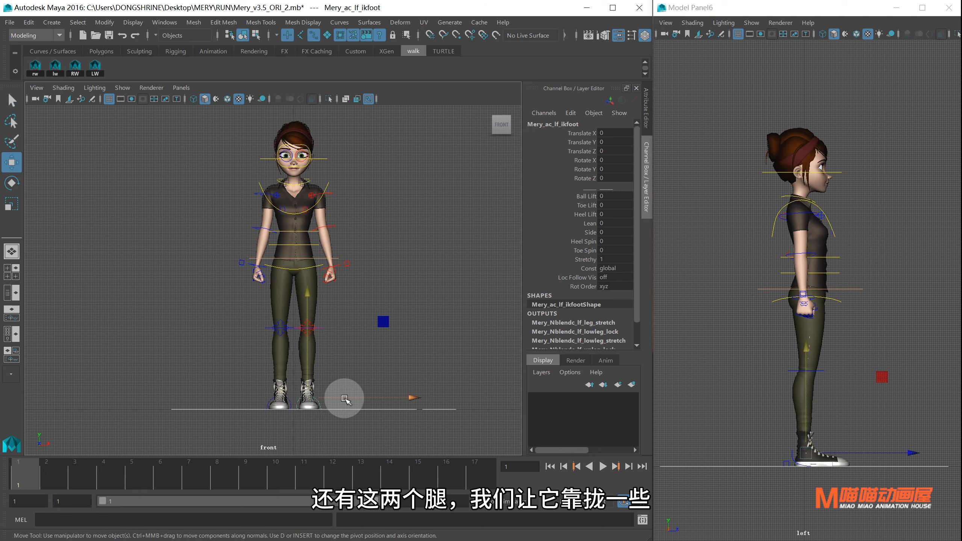
{"action": "left_click_drag", "start_coordinate": [345, 399], "coordinate": [343, 397]}
{"action": "left_click", "coordinate": [615, 143]}
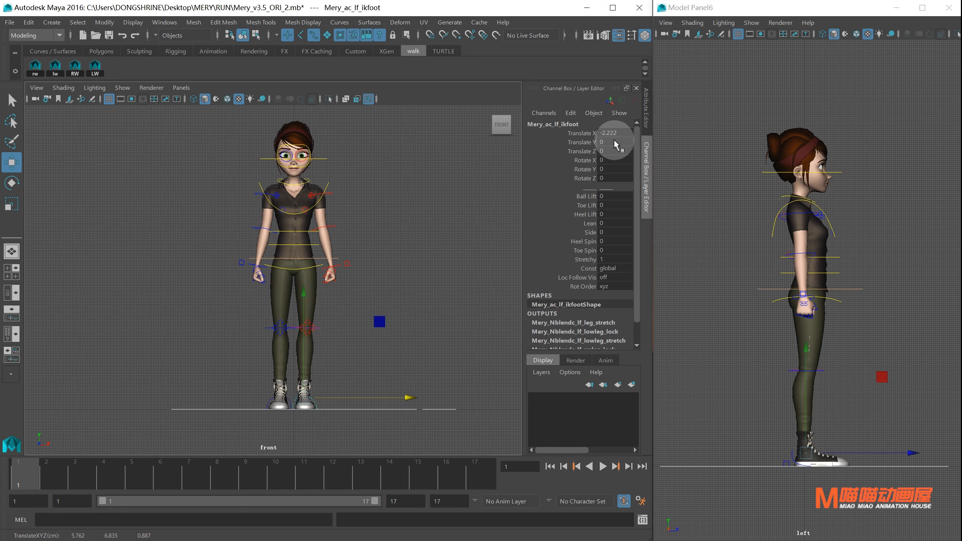
{"action": "type", "text": "-"}
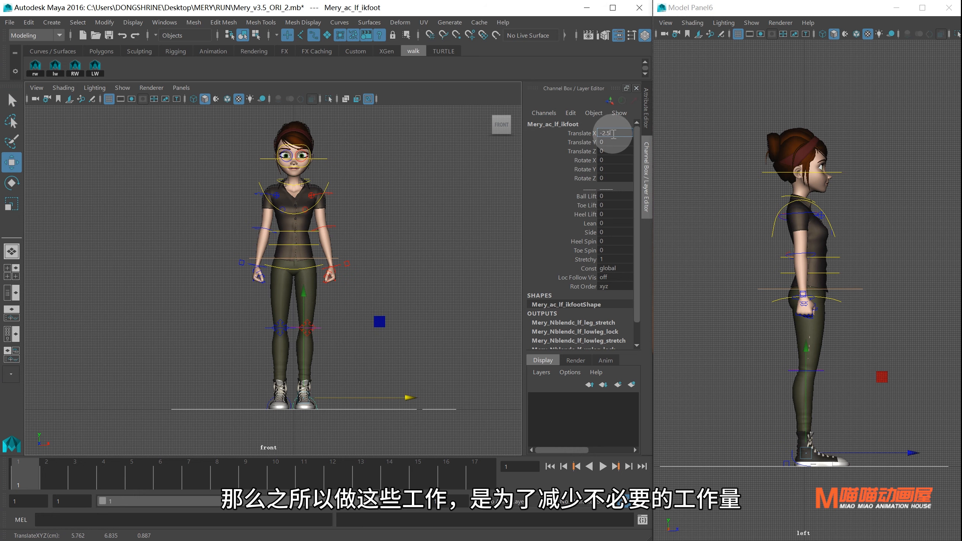
{"action": "left_click", "coordinate": [280, 394]}
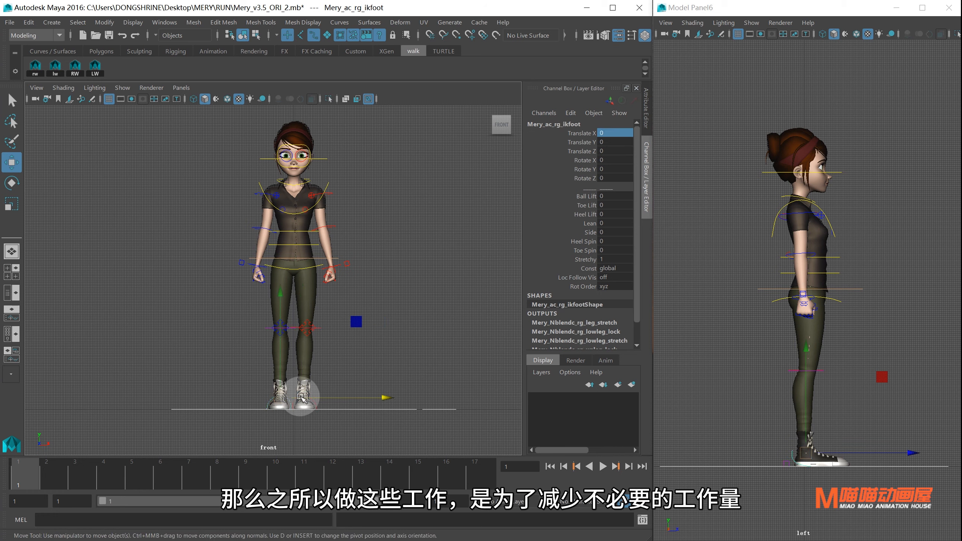
{"action": "left_click", "coordinate": [616, 133]}
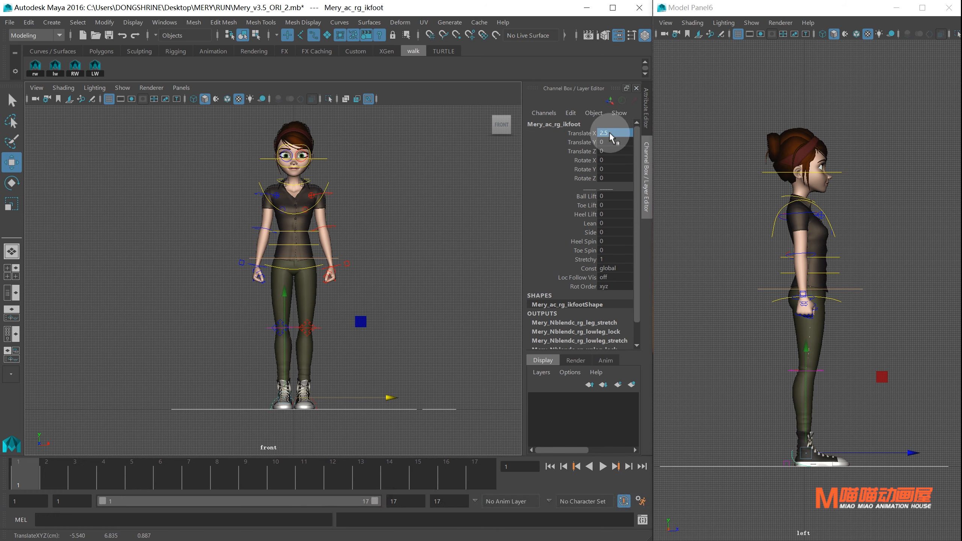
In the perspective view, tilt the torso control forward to a Rotate X of about 15°.
{"action": "key", "text": "space"}
{"action": "left_click_drag", "start_coordinate": [335, 231], "coordinate": [323, 237]}
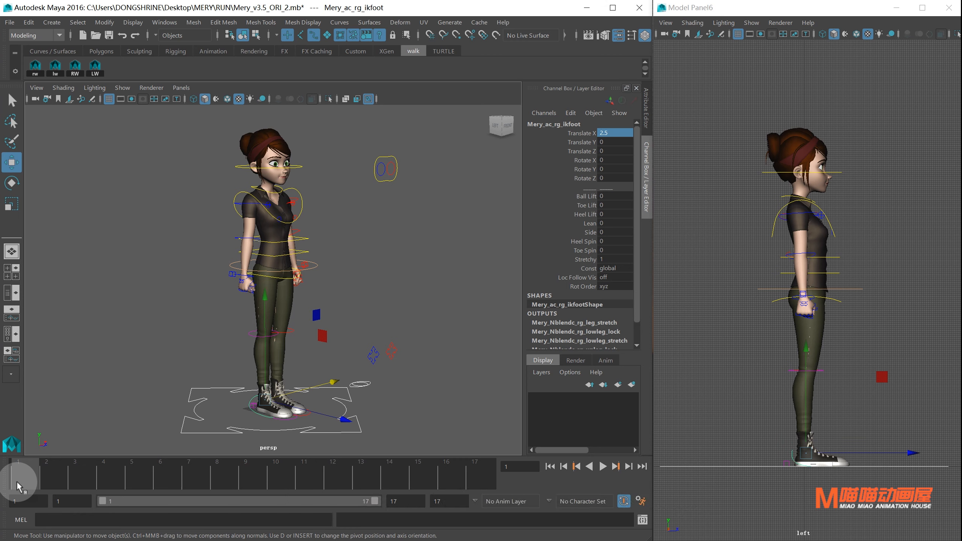
{"action": "left_click", "coordinate": [319, 267]}
{"action": "key", "text": "e"}
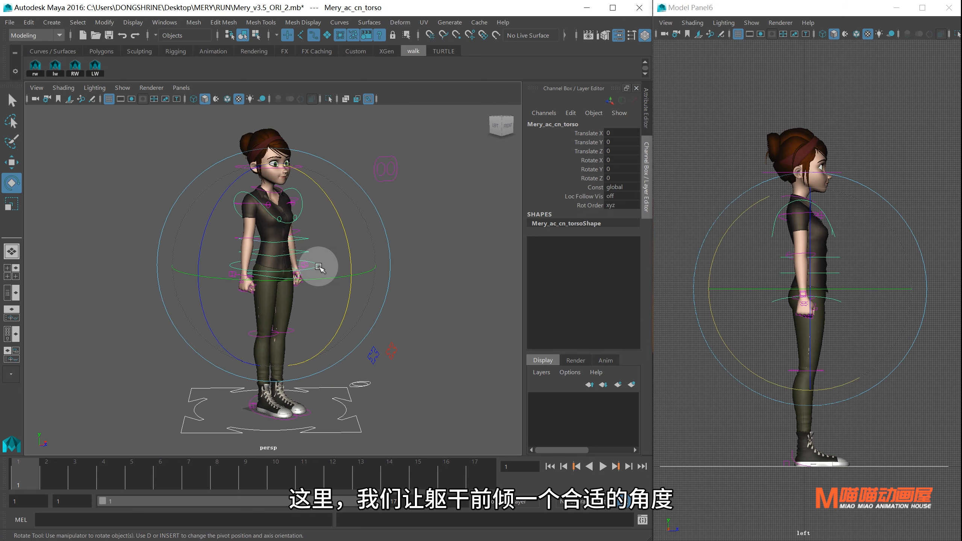
{"action": "left_click_drag", "start_coordinate": [339, 218], "coordinate": [344, 246]}
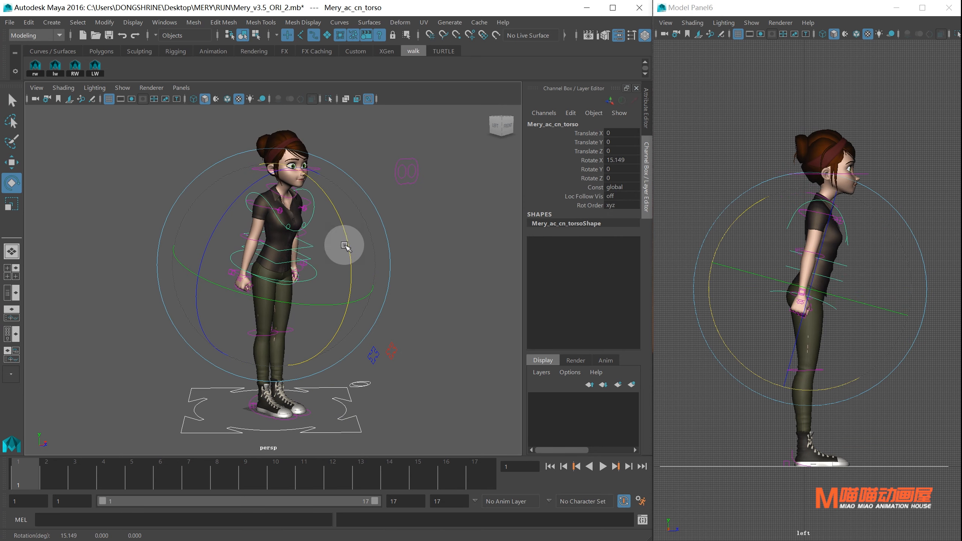
{"action": "key", "text": "w"}
Bend the second FK spine control (fkback02) forward to a Rotate X of about 13°.
{"action": "left_click", "coordinate": [300, 247]}
{"action": "key", "text": "e"}
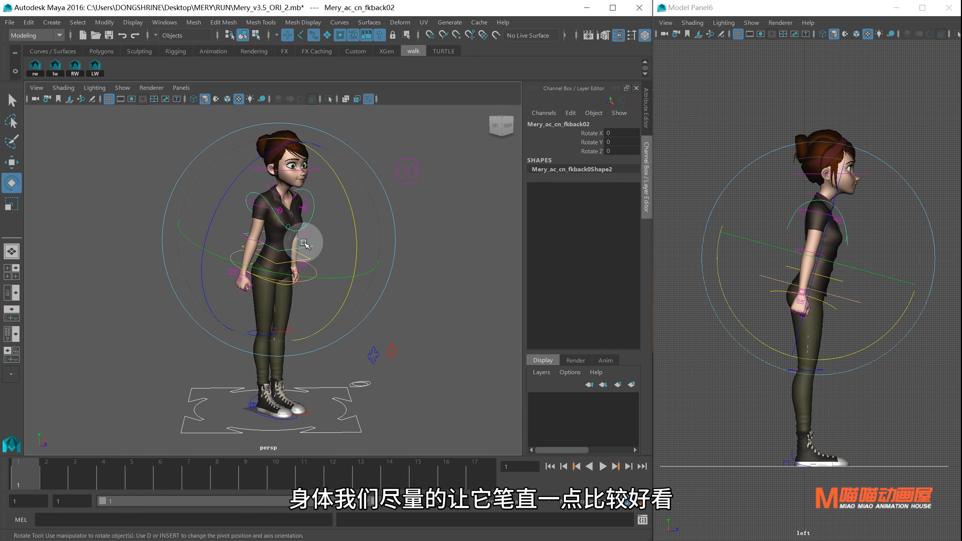
{"action": "left_click_drag", "start_coordinate": [349, 205], "coordinate": [351, 226]}
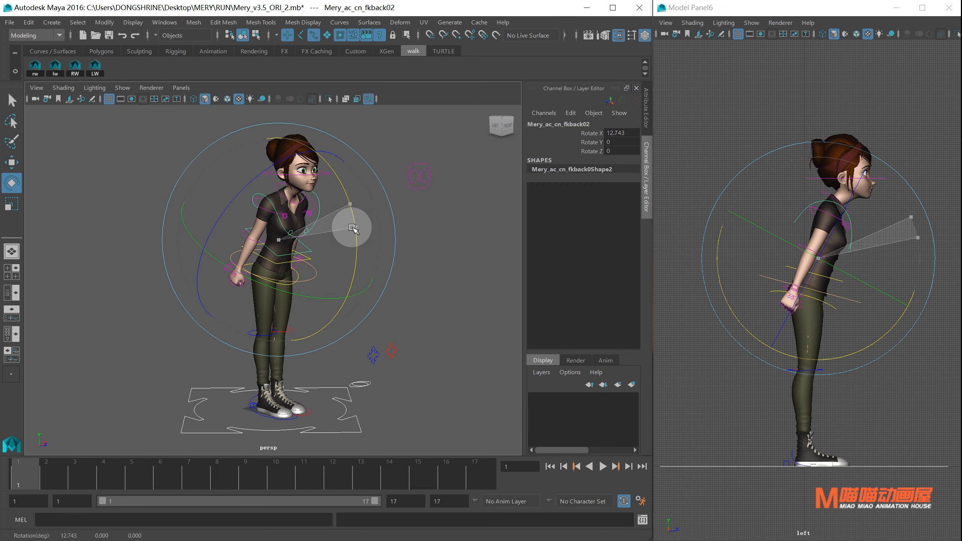
{"action": "key", "text": "q"}
Raise the head by rotating the neck control back to a Rotate X of about -18°.
{"action": "left_click", "coordinate": [296, 206]}
{"action": "key", "text": "e"}
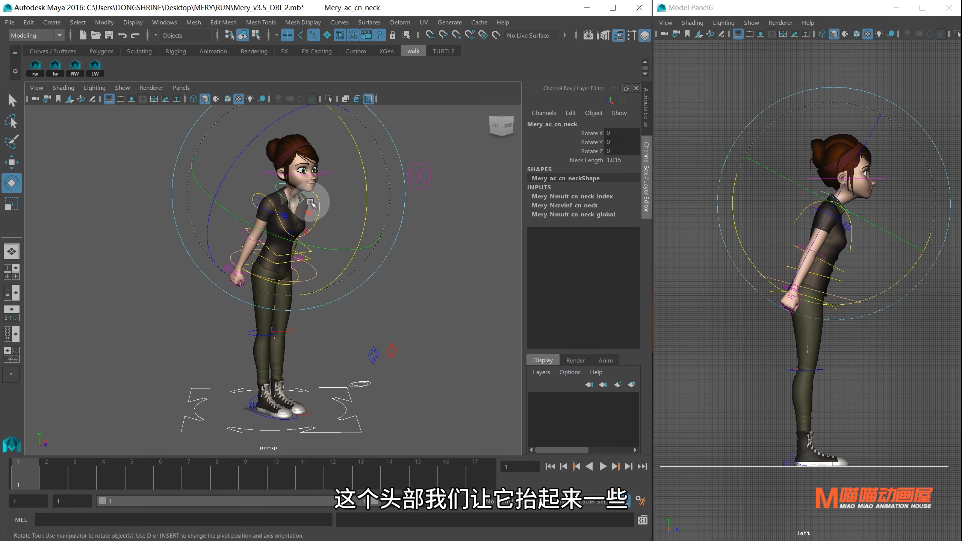
{"action": "left_click_drag", "start_coordinate": [360, 208], "coordinate": [368, 184]}
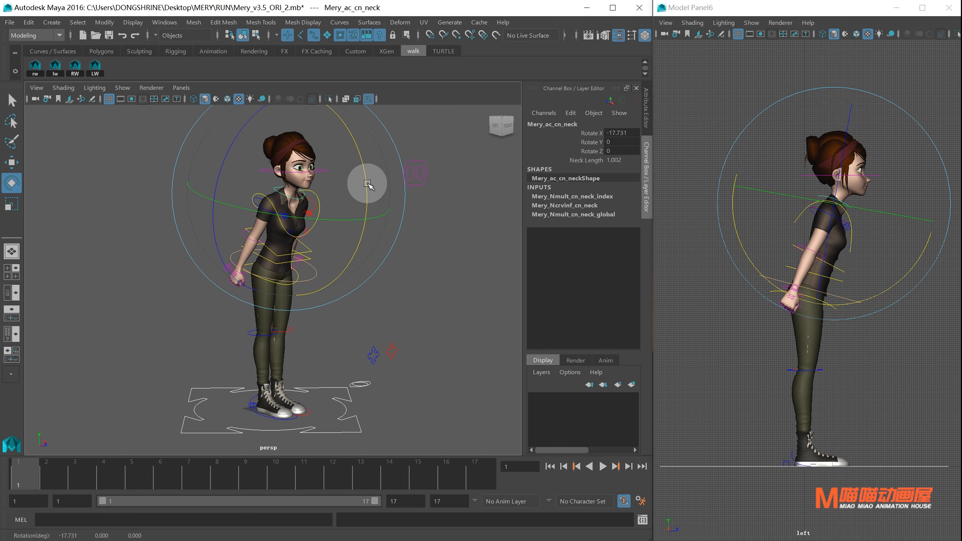
Lower the body's center of gravity by setting the torso control's Translate Y to -6.
{"action": "left_click", "coordinate": [311, 287]}
{"action": "key", "text": "w"}
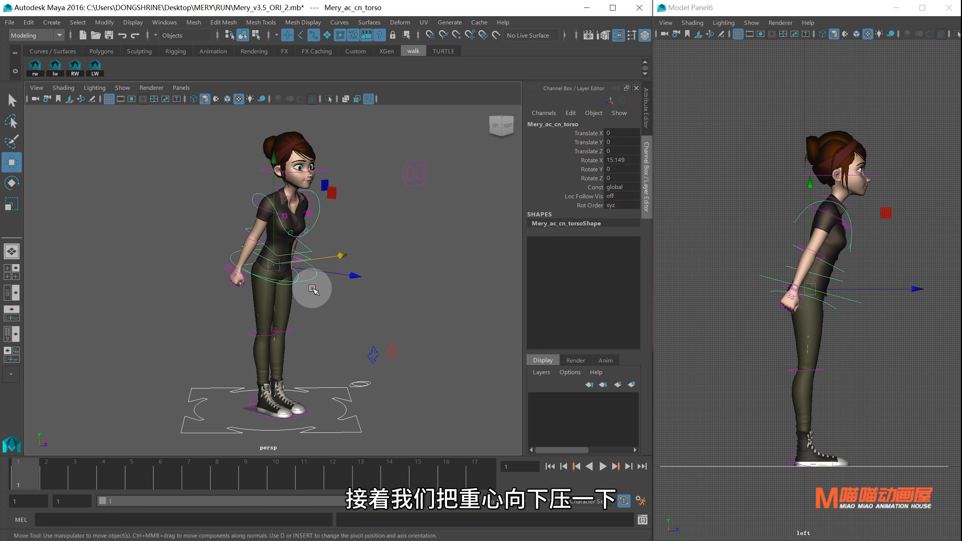
{"action": "left_click_drag", "start_coordinate": [280, 163], "coordinate": [277, 173]}
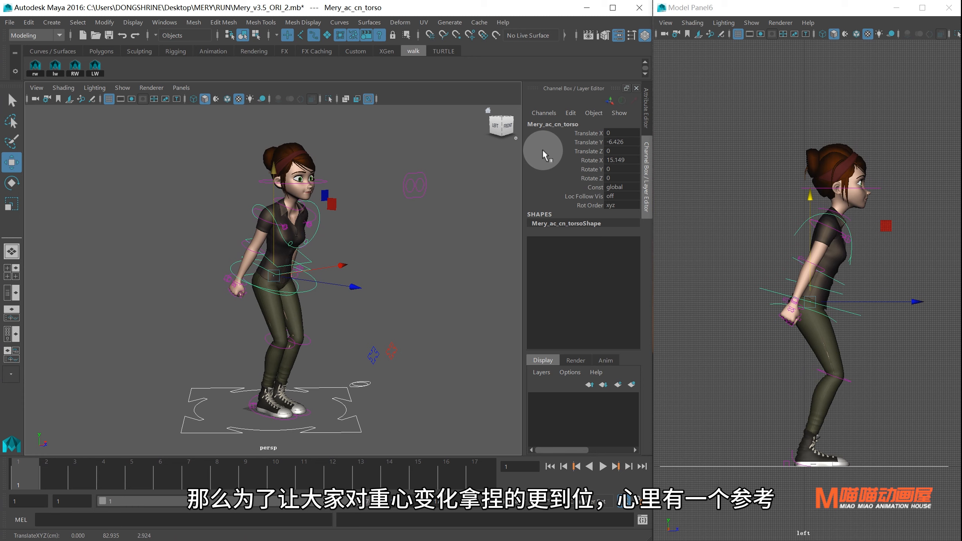
{"action": "double_click", "coordinate": [618, 142]}
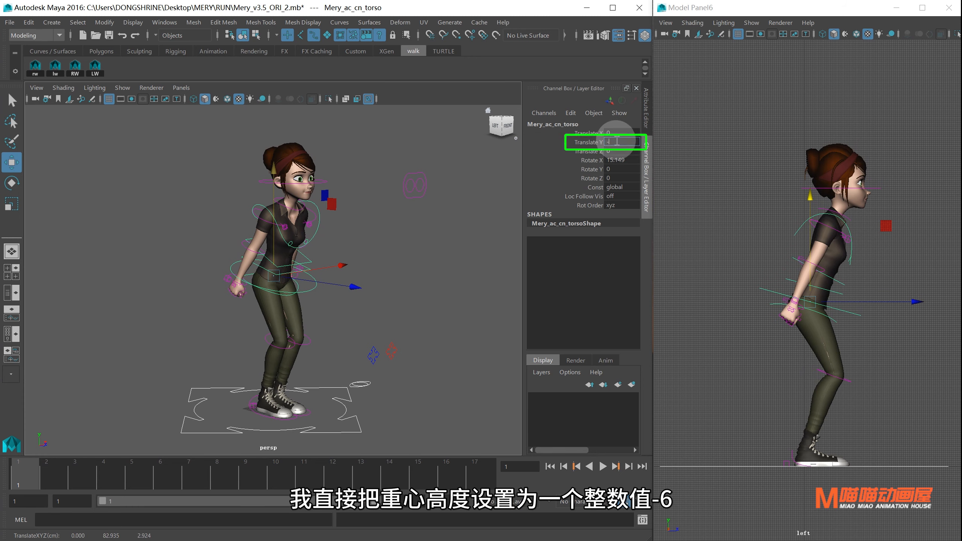
{"action": "key", "text": "Return"}
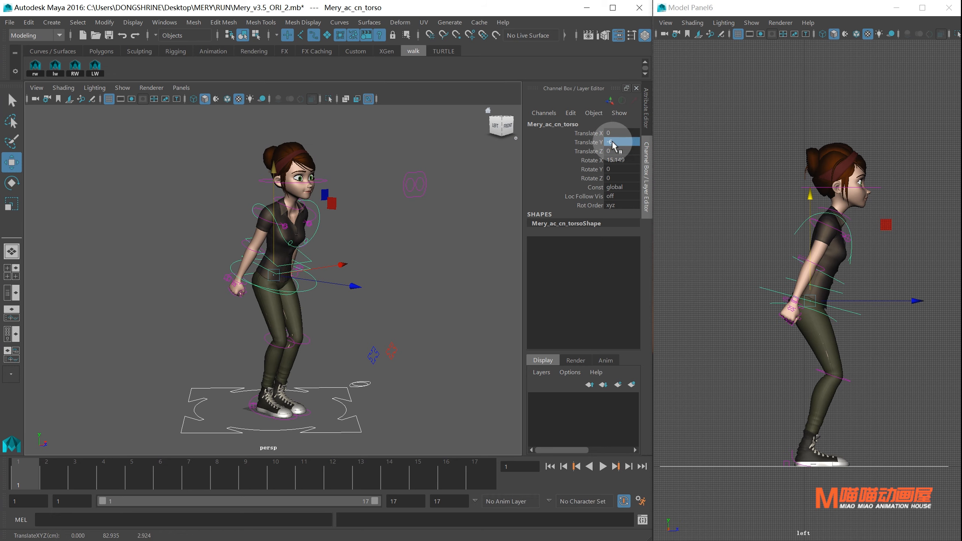
Raise the right IK foot control to a Translate Y of about 5 and move it forward to a Translate Z of about 37.
{"action": "left_click", "coordinate": [258, 415]}
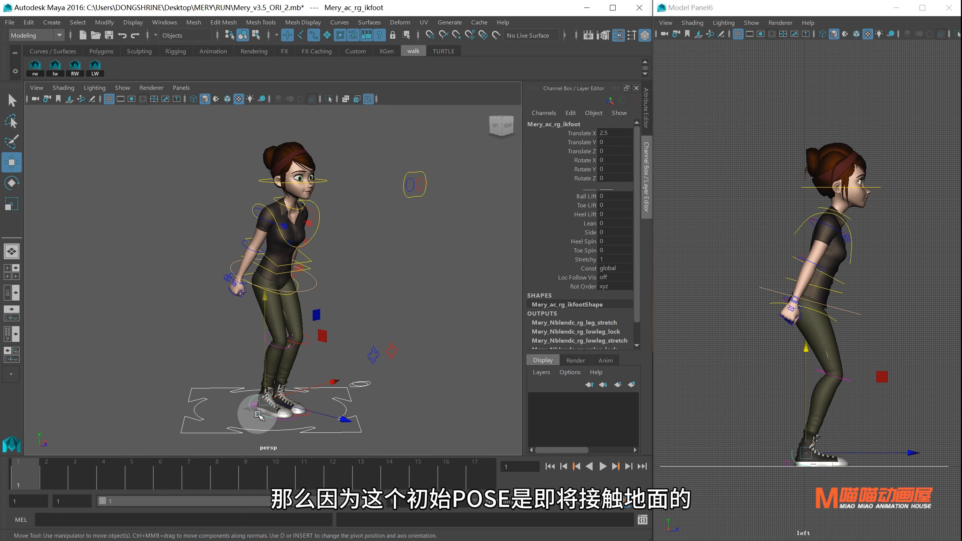
{"action": "left_click_drag", "start_coordinate": [258, 414], "coordinate": [365, 371], "text": "alt"}
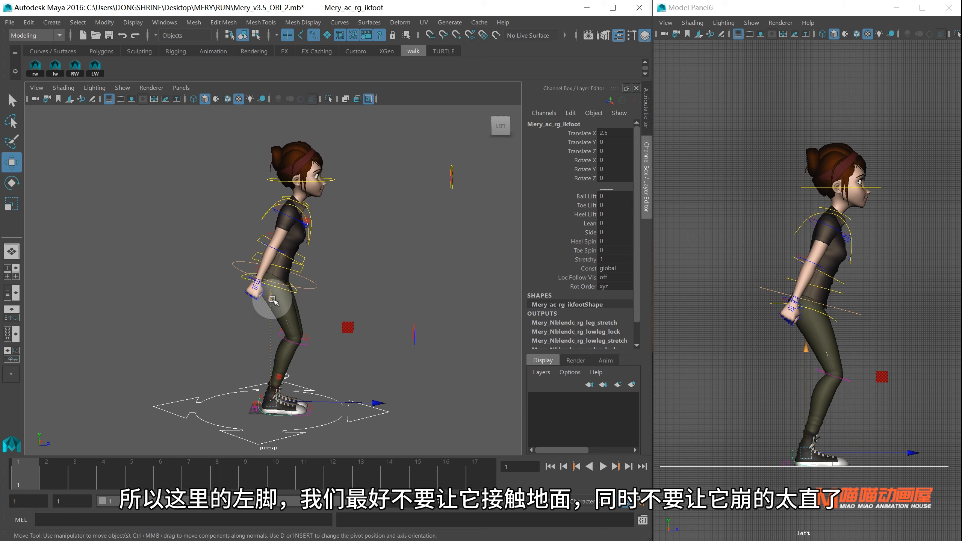
{"action": "left_click_drag", "start_coordinate": [272, 300], "coordinate": [272, 292]}
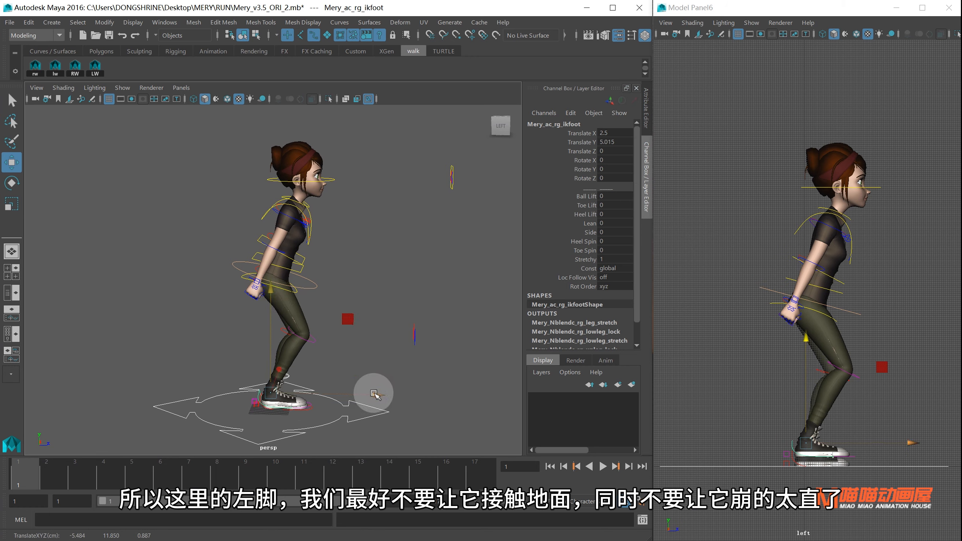
{"action": "left_click_drag", "start_coordinate": [373, 392], "coordinate": [435, 387]}
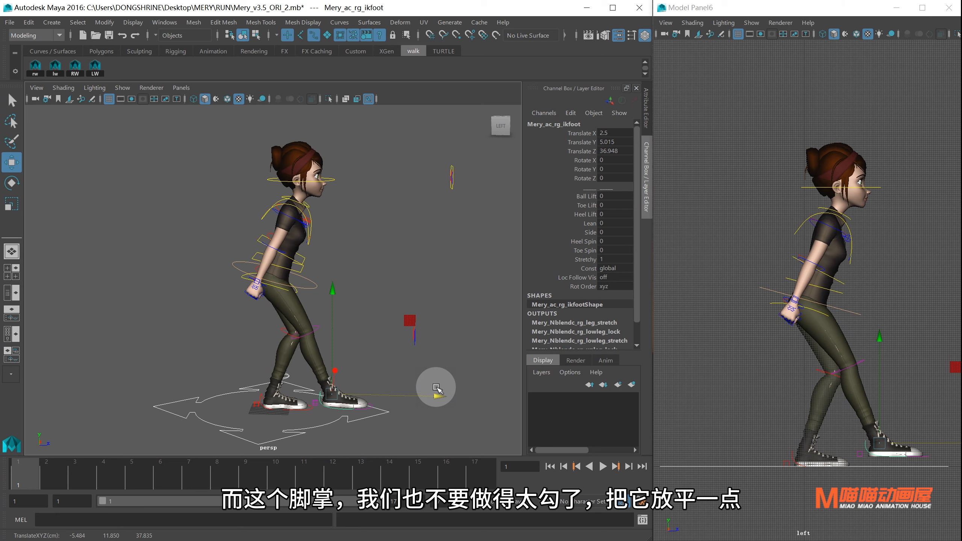
Lift the left IK foot control behind the body to a Translate Y of about 38 and a Translate Z of about -56.
{"action": "left_click", "coordinate": [273, 411]}
{"action": "left_click_drag", "start_coordinate": [274, 411], "coordinate": [293, 225]}
{"action": "left_click_drag", "start_coordinate": [374, 334], "coordinate": [286, 332]}
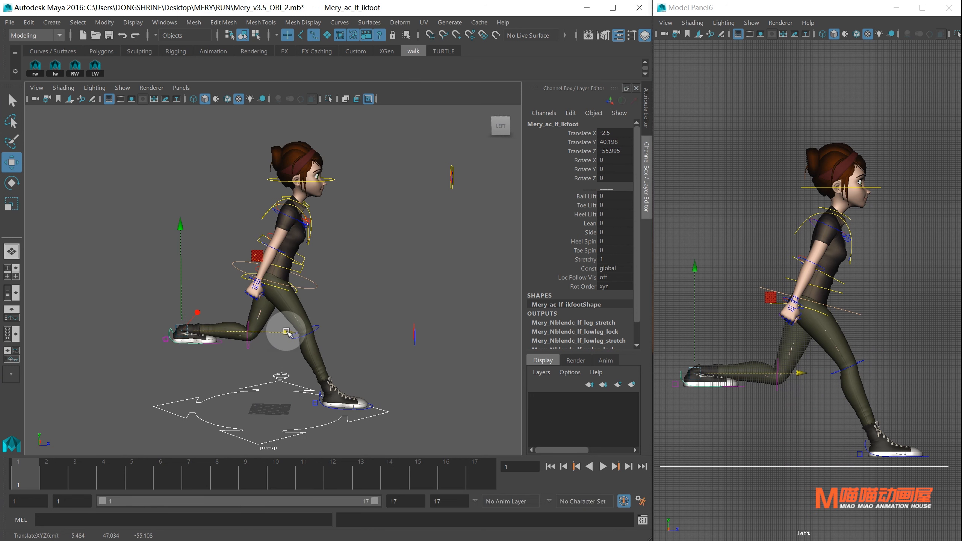
{"action": "left_click_drag", "start_coordinate": [181, 225], "coordinate": [182, 230]}
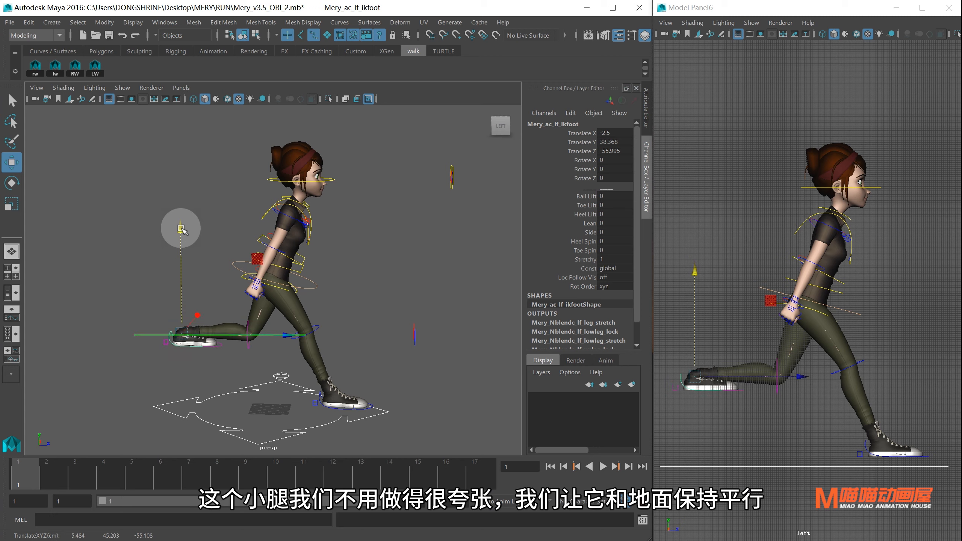
Rotate the left IK foot control so the toes point down, to a Rotate X of about 97°.
{"action": "key", "text": "e"}
{"action": "left_click_drag", "start_coordinate": [204, 236], "coordinate": [239, 372]}
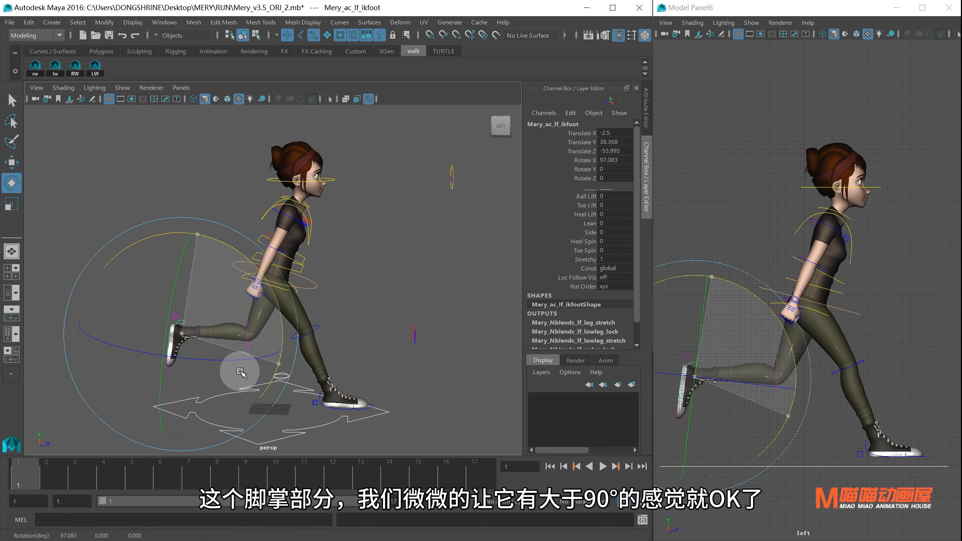
{"action": "key", "text": "q"}
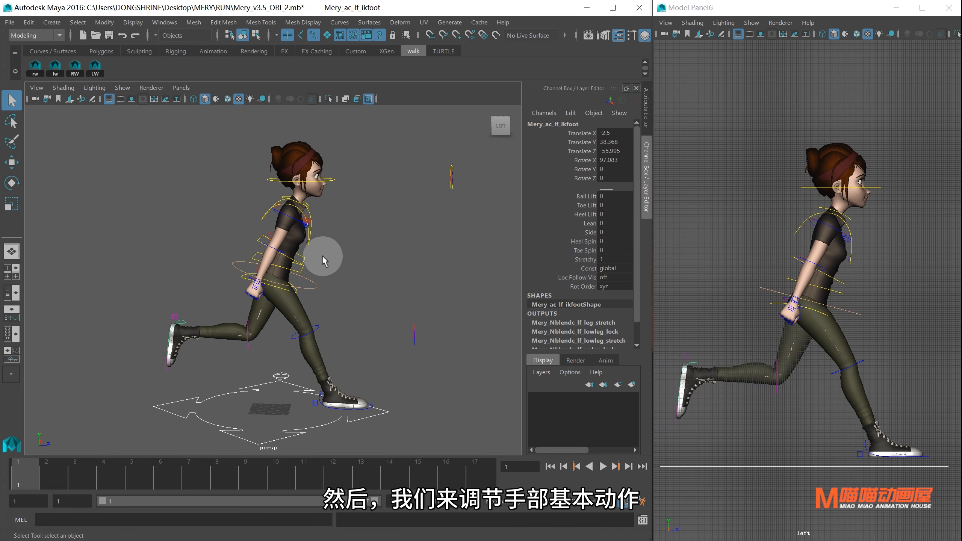
Swing the right upper arm control backward to a Rotate Y of about -30°.
{"action": "scroll", "coordinate": [298, 254], "scroll_direction": "up", "scroll_amount": 1}
{"action": "scroll", "coordinate": [298, 254], "scroll_direction": "up", "scroll_amount": 2}
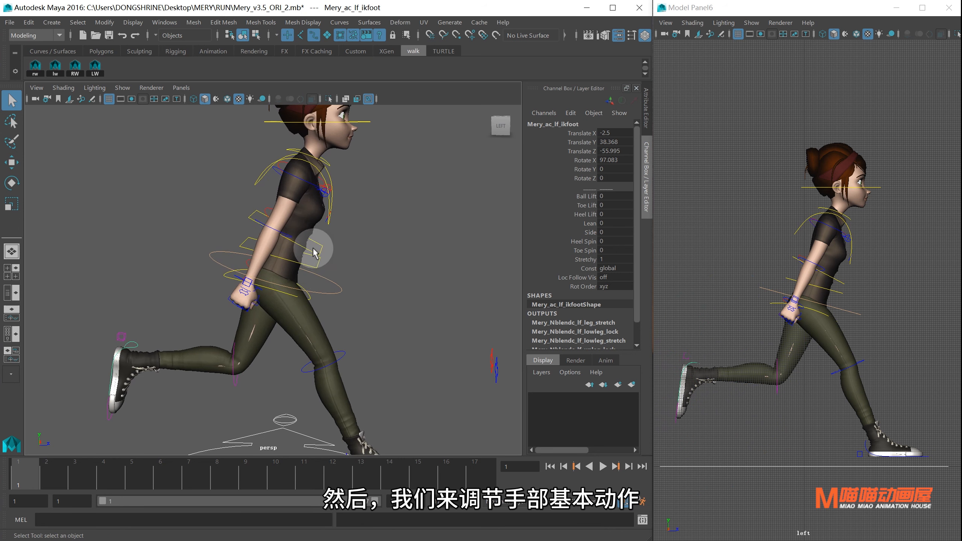
{"action": "left_click", "coordinate": [302, 178]}
{"action": "key", "text": "e"}
{"action": "left_click_drag", "start_coordinate": [344, 265], "coordinate": [301, 262]}
{"action": "key", "text": "w"}
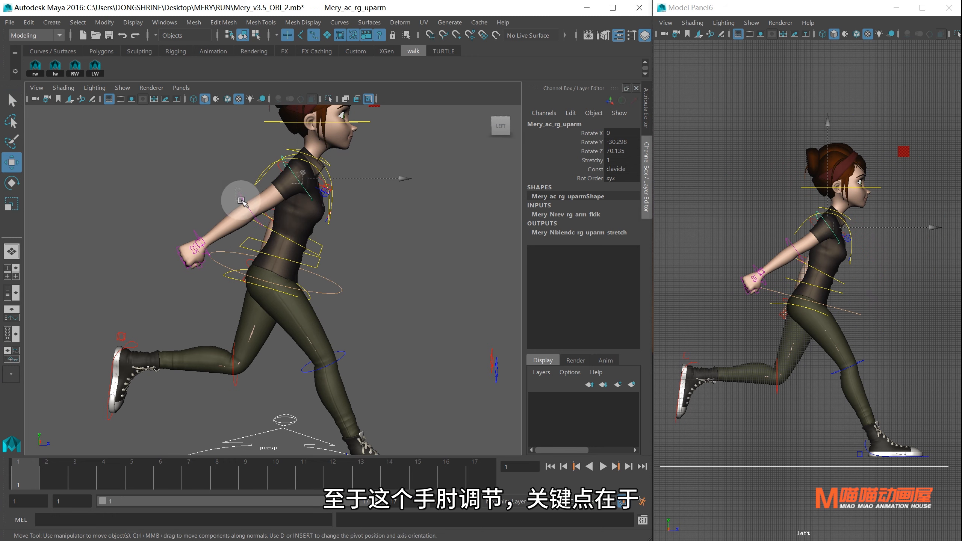
Bend the right forearm control to a Rotate Y of about 26° and tilt the right FK hand back to a Rotate Y of about -7°.
{"action": "left_click", "coordinate": [241, 200]}
{"action": "key", "text": "e"}
{"action": "left_click_drag", "start_coordinate": [276, 305], "coordinate": [313, 272]}
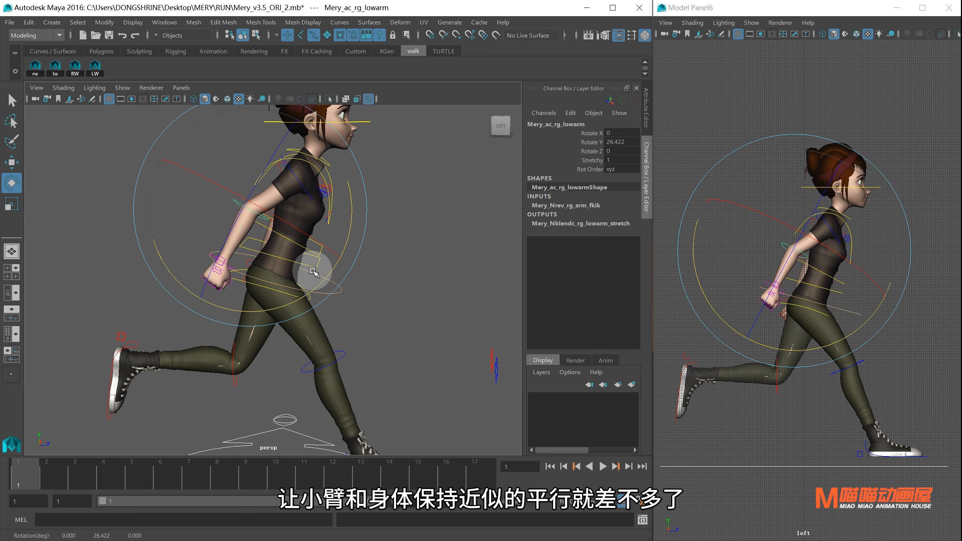
{"action": "left_click", "coordinate": [229, 262]}
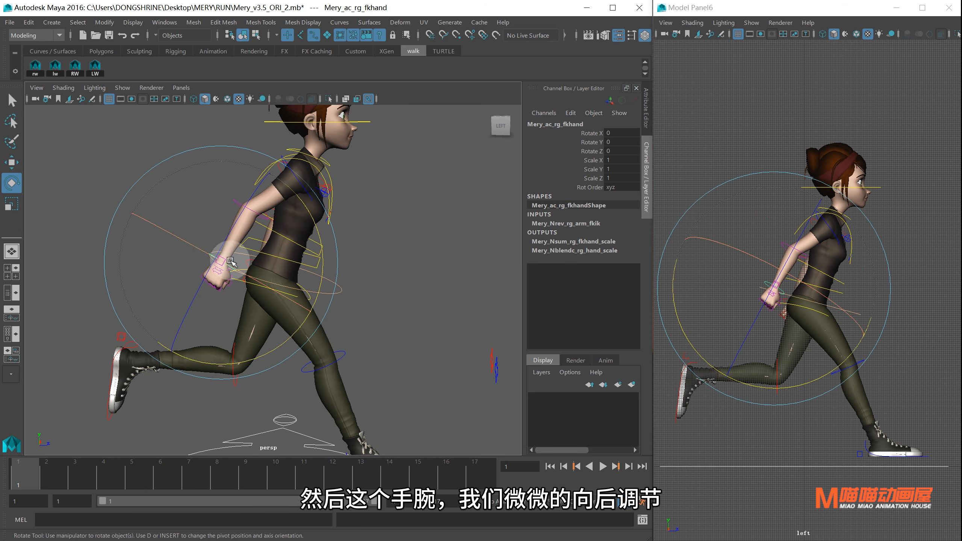
{"action": "left_click_drag", "start_coordinate": [229, 262], "coordinate": [253, 311]}
{"action": "key", "text": "q"}
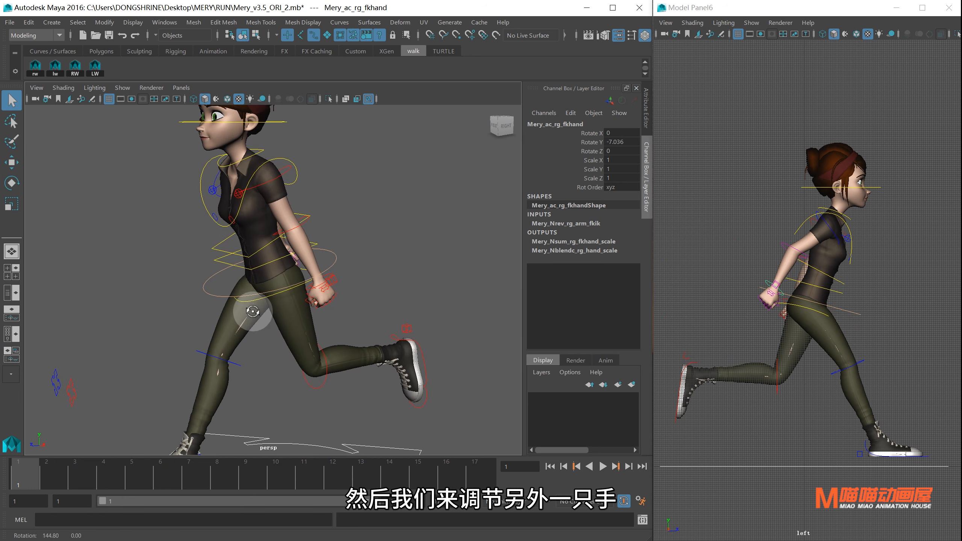
Swing the left upper arm control forward to a Rotate Y of about -42°.
{"action": "left_click", "coordinate": [263, 191]}
{"action": "key", "text": "e"}
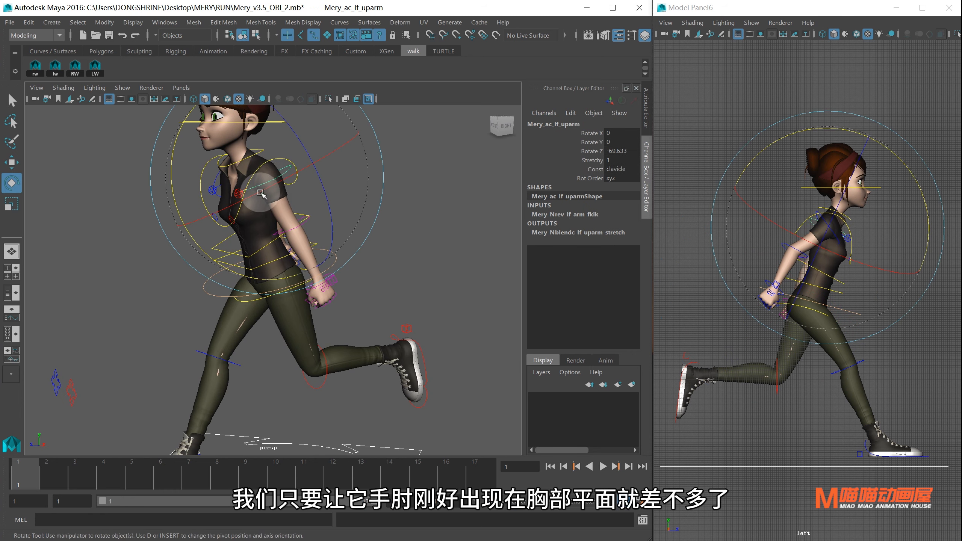
{"action": "left_click_drag", "start_coordinate": [197, 243], "coordinate": [181, 171]}
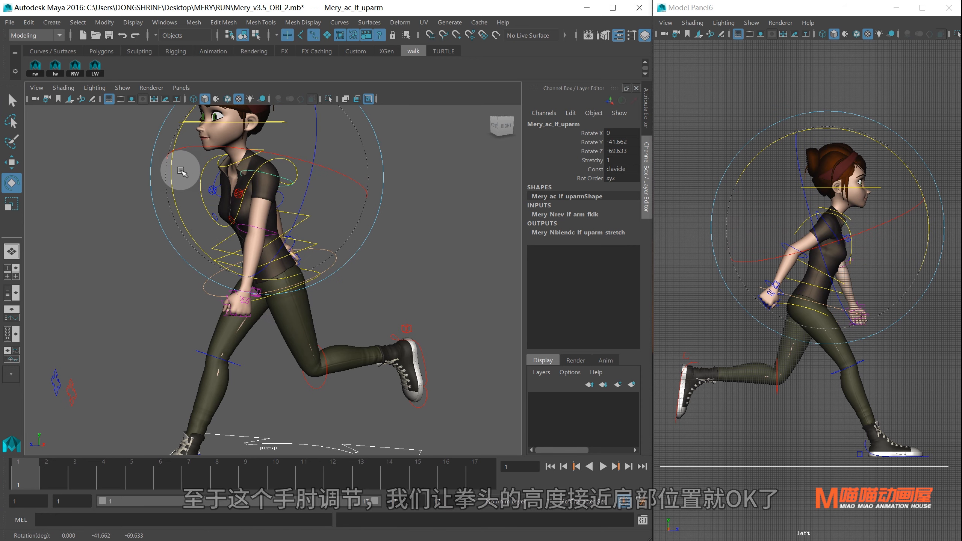
Bend the left forearm up to bring the fist near shoulder height and rotate the left FK hand to a Rotate Y of about -10°.
{"action": "left_click", "coordinate": [253, 227]}
{"action": "left_click_drag", "start_coordinate": [173, 281], "coordinate": [209, 74]}
{"action": "left_click", "coordinate": [199, 225]}
{"action": "left_click_drag", "start_coordinate": [173, 216], "coordinate": [103, 205]}
{"action": "key", "text": "q"}
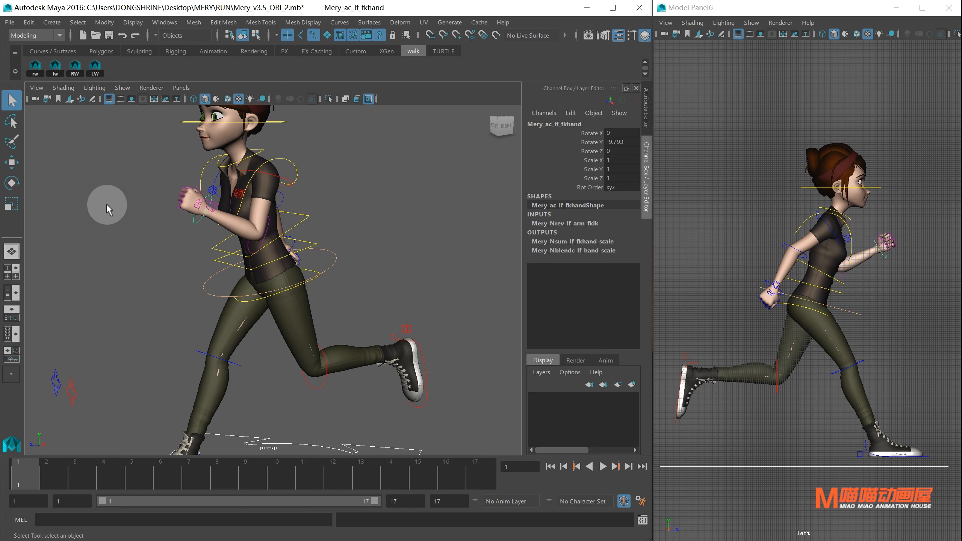
Select all of the character's controls and set a keyframe on the contact pose at frame 1.
{"action": "left_click_drag", "start_coordinate": [221, 299], "coordinate": [289, 278], "text": "alt"}
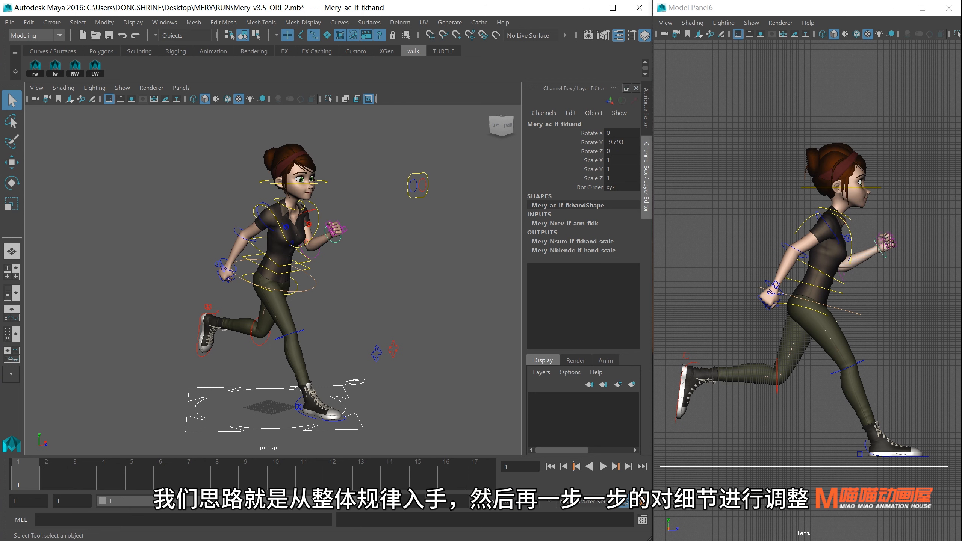
{"action": "left_click_drag", "start_coordinate": [184, 164], "coordinate": [482, 437]}
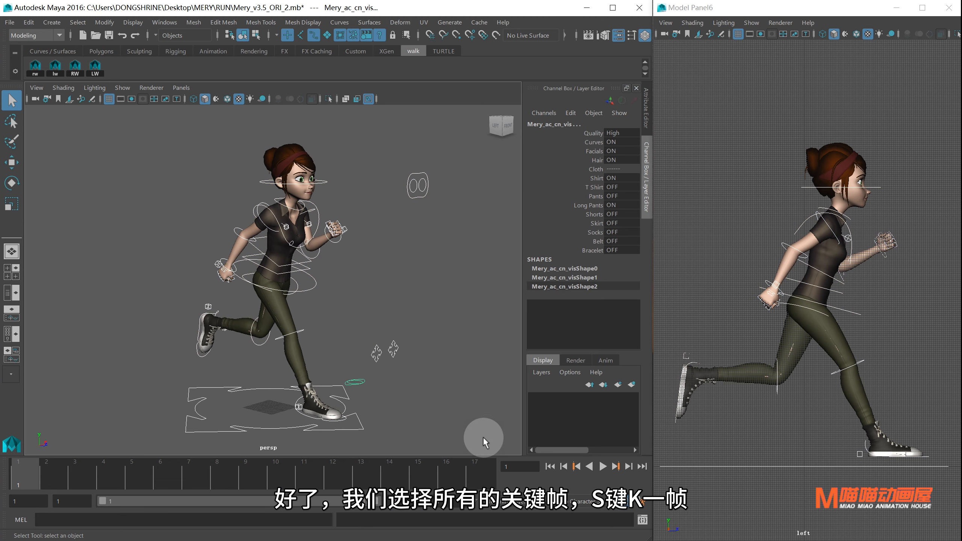
{"action": "key", "text": "s"}
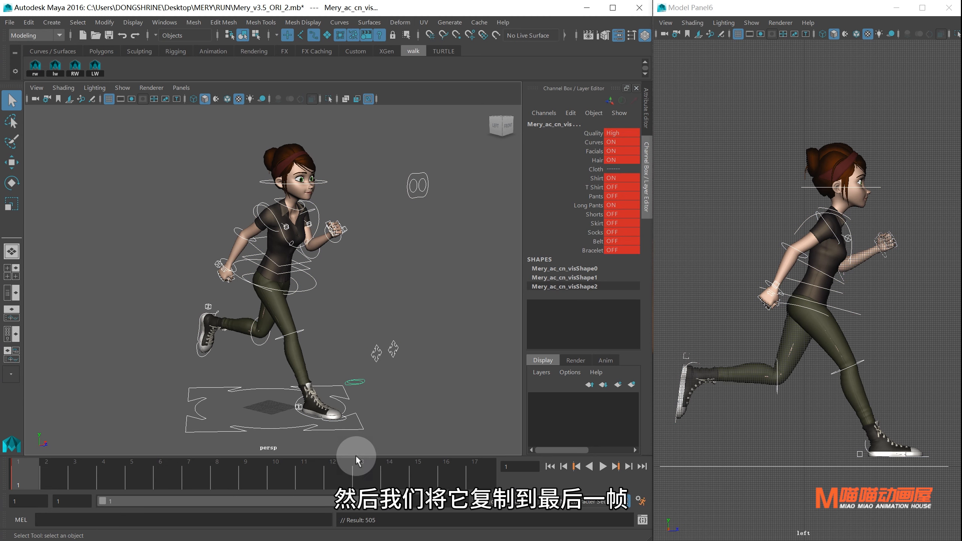
Copy the keys of all selected controls from frame 1 and paste them at frame 17.
{"action": "right_click", "coordinate": [23, 474]}
{"action": "left_click", "coordinate": [57, 320]}
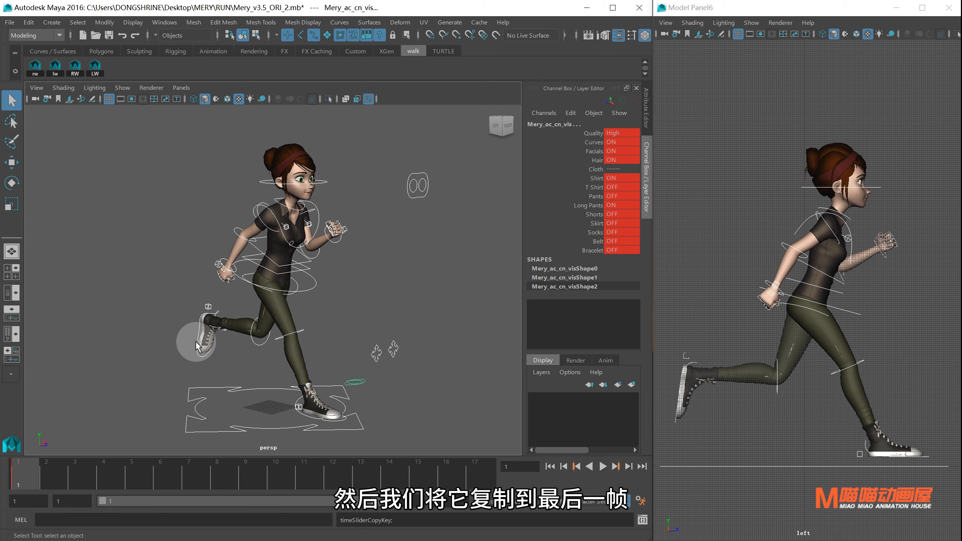
{"action": "left_click", "coordinate": [479, 473]}
{"action": "right_click", "coordinate": [480, 473]}
{"action": "mouse_move", "coordinate": [524, 336]}
{"action": "left_click", "coordinate": [607, 340]}
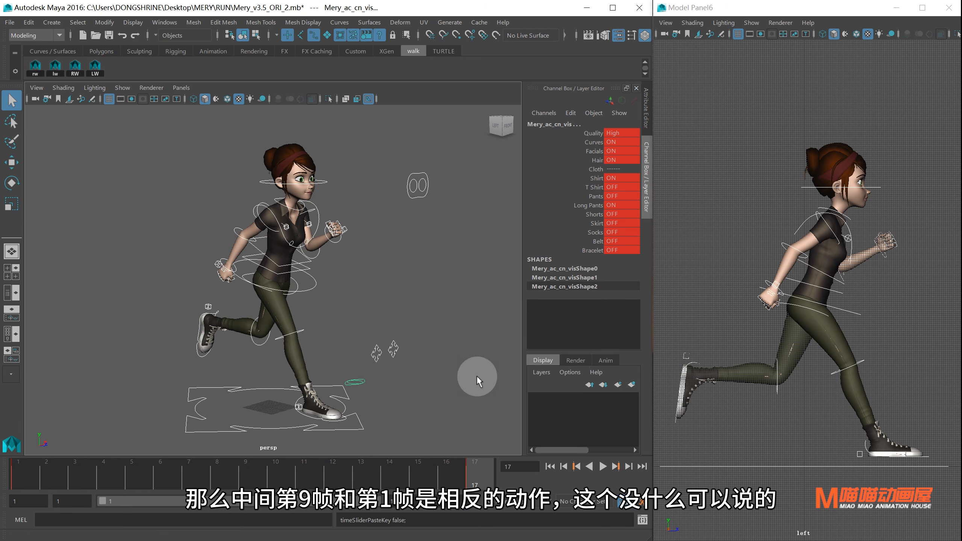
Copy the left IK foot's frame 1 key onto the right IK foot at frame 9 and set its Translate X to 2.5.
{"action": "left_click", "coordinate": [245, 477]}
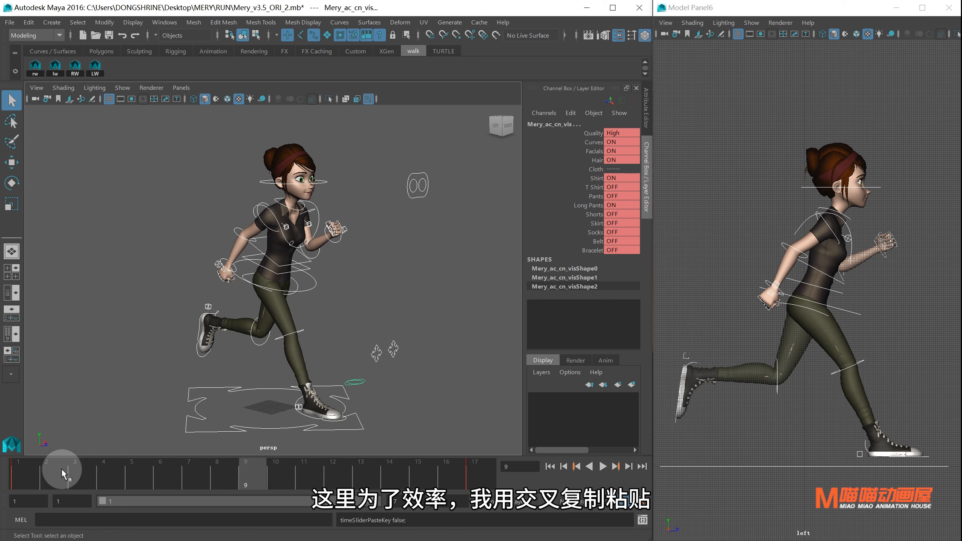
{"action": "left_click", "coordinate": [29, 473]}
{"action": "left_click", "coordinate": [198, 327]}
{"action": "right_click_drag", "start_coordinate": [36, 466], "coordinate": [62, 325]}
{"action": "left_click", "coordinate": [246, 475]}
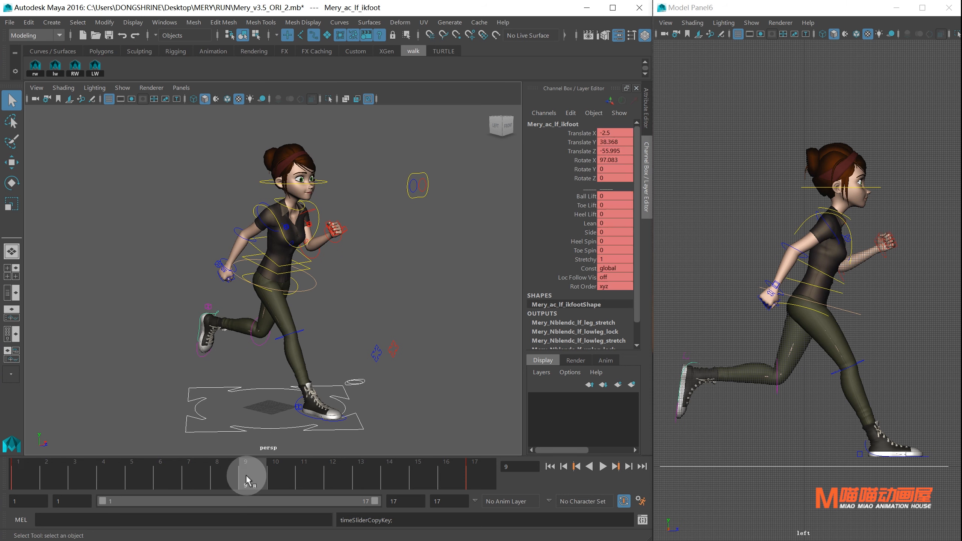
{"action": "left_click", "coordinate": [307, 416]}
{"action": "right_click", "coordinate": [256, 470]}
{"action": "right_click_drag", "start_coordinate": [255, 470], "coordinate": [399, 331]}
{"action": "double_click", "coordinate": [604, 132]}
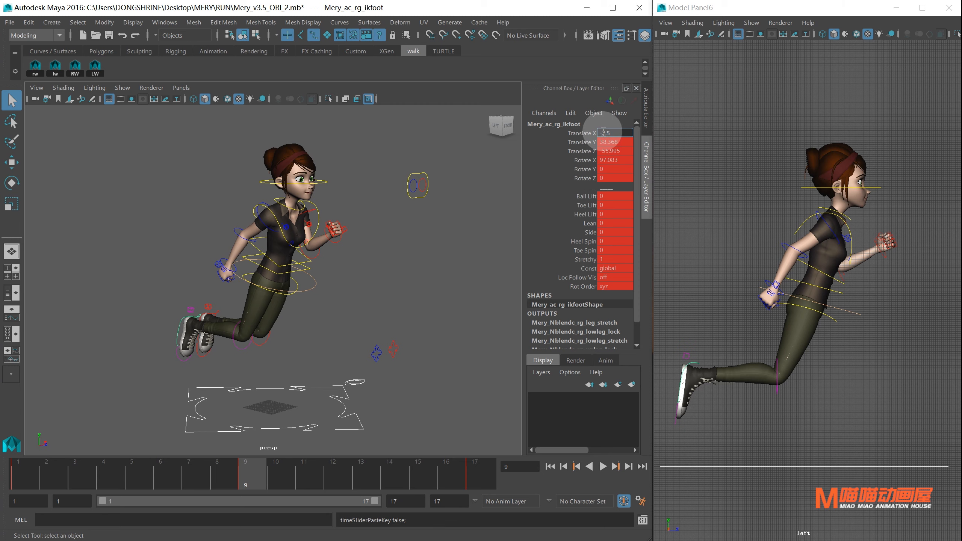
{"action": "key", "text": "Return"}
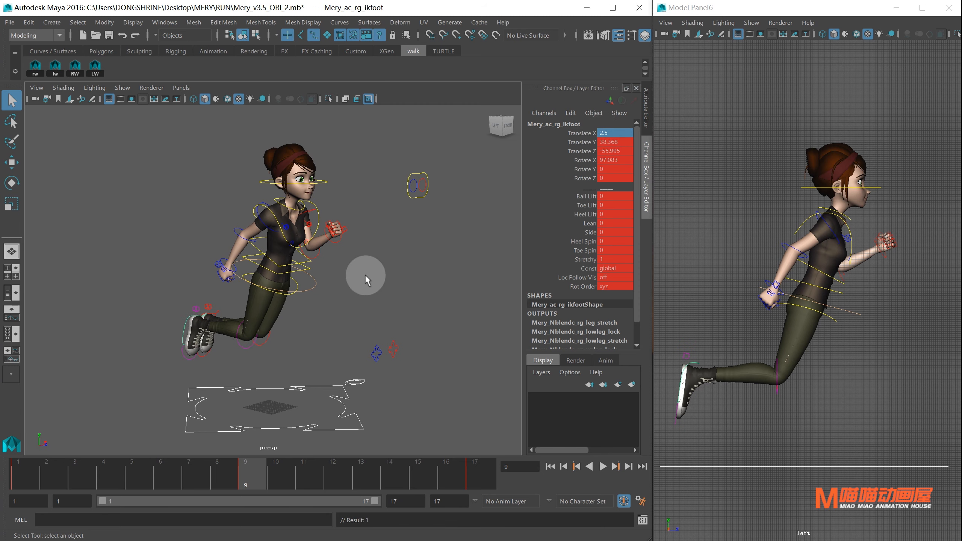
Copy the right IK foot's frame 1 key onto the left IK foot at frame 9, with Translate X set to -2.5.
{"action": "left_click", "coordinate": [13, 484]}
{"action": "right_click", "coordinate": [17, 485]}
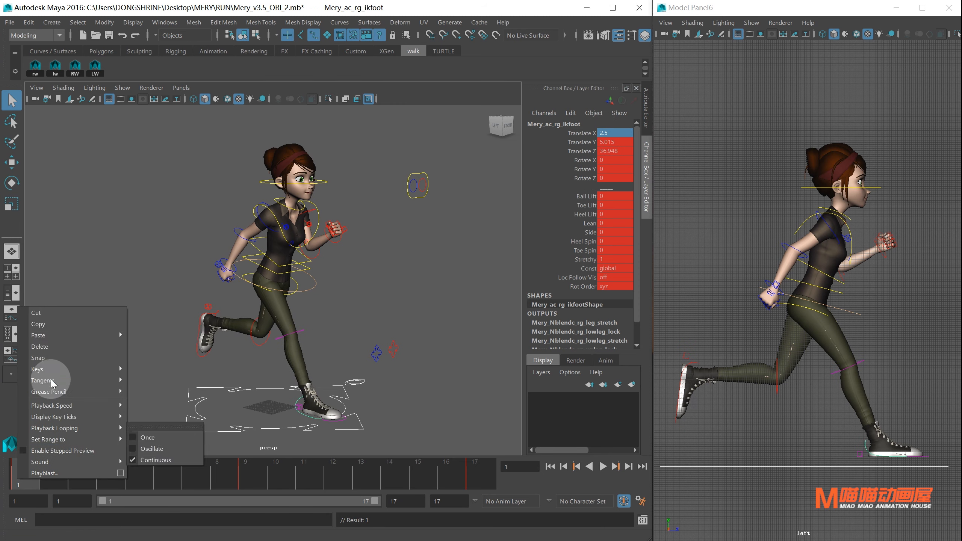
{"action": "left_click", "coordinate": [48, 325]}
{"action": "left_click", "coordinate": [249, 478]}
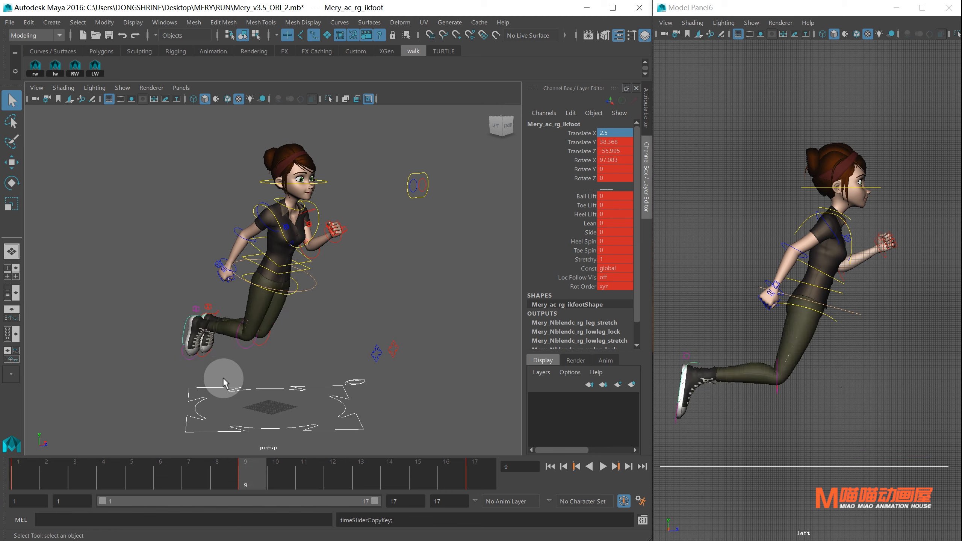
{"action": "left_click", "coordinate": [219, 317]}
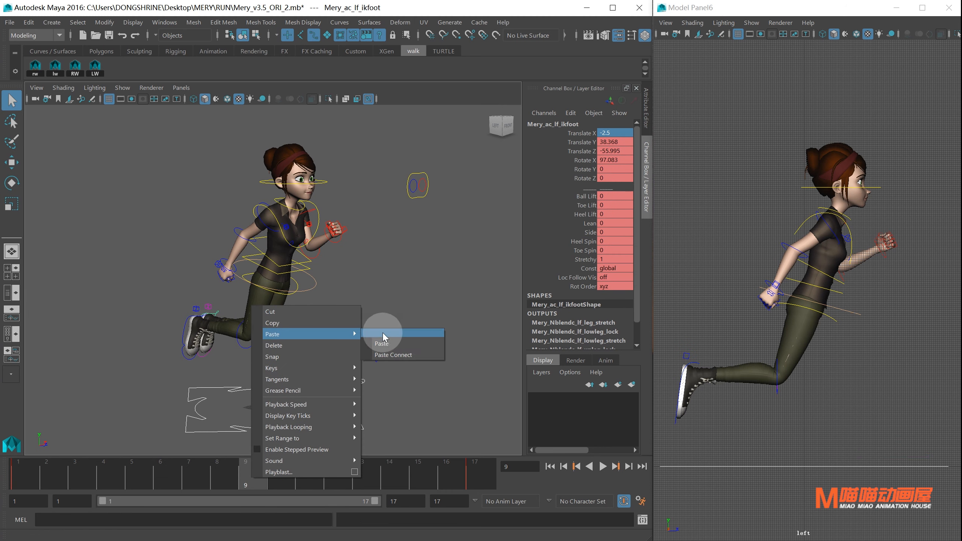
{"action": "left_click", "coordinate": [383, 334]}
{"action": "double_click", "coordinate": [609, 132]}
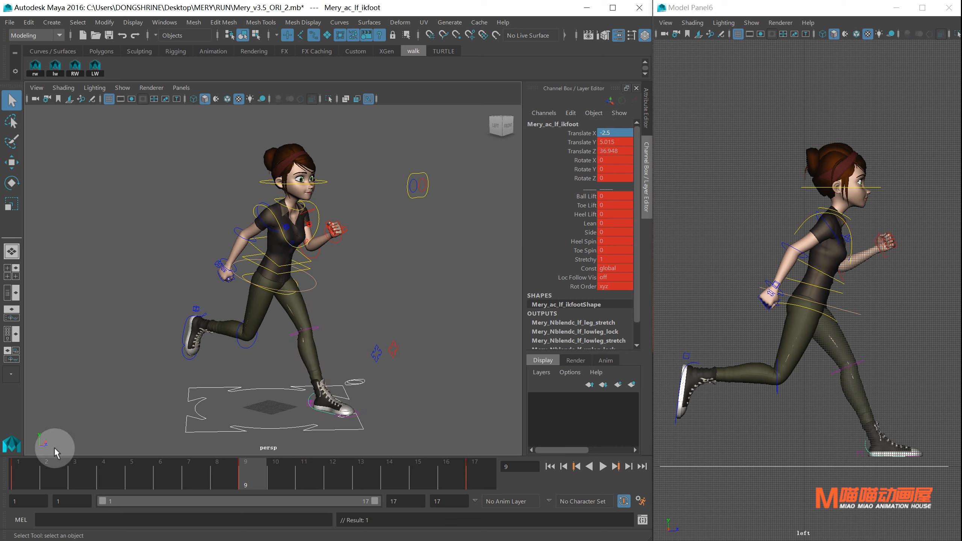
Copy the right arm controls' frame 1 keys and paste them onto the matching left arm controls at frame 9.
{"action": "left_click", "coordinate": [19, 474]}
{"action": "left_click", "coordinate": [252, 241]}
{"action": "left_click", "coordinate": [243, 247]}
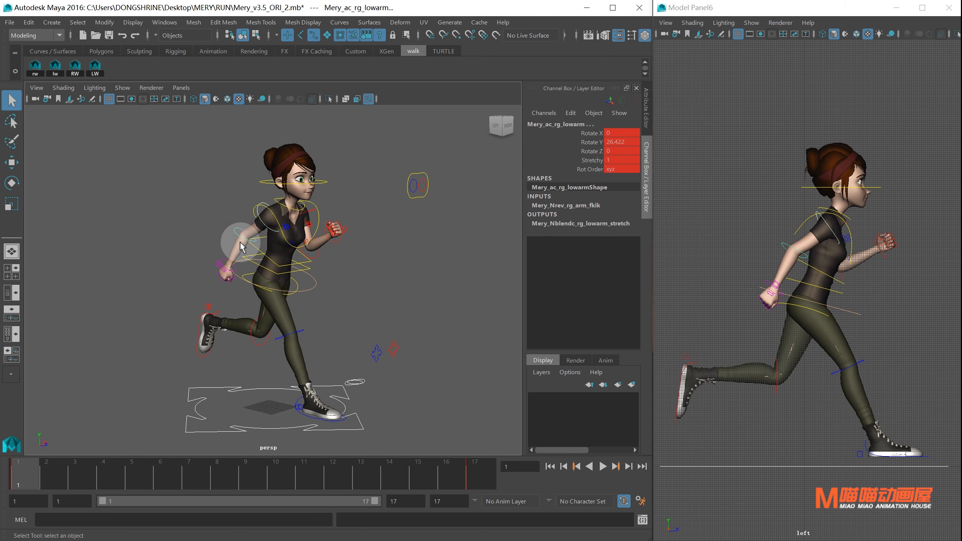
{"action": "left_click", "coordinate": [227, 263]}
{"action": "right_click", "coordinate": [20, 472]}
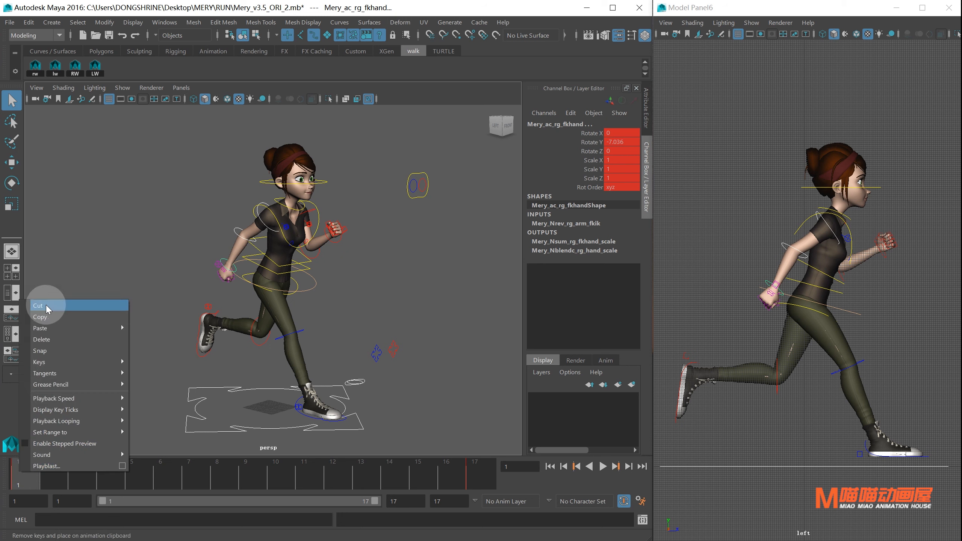
{"action": "left_click", "coordinate": [47, 321]}
{"action": "left_click", "coordinate": [260, 467]}
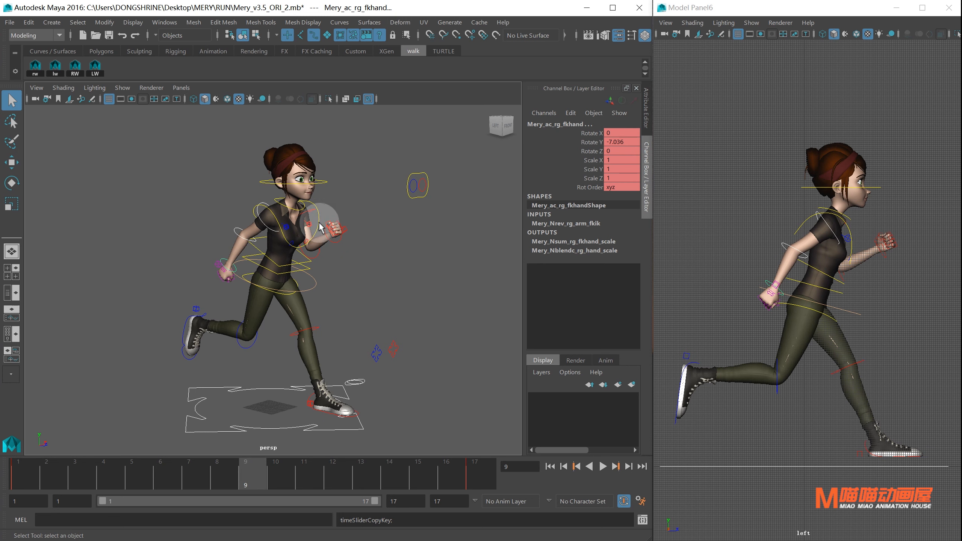
{"action": "left_click", "coordinate": [338, 241]}
{"action": "right_click", "coordinate": [246, 475]}
{"action": "mouse_move", "coordinate": [296, 328]}
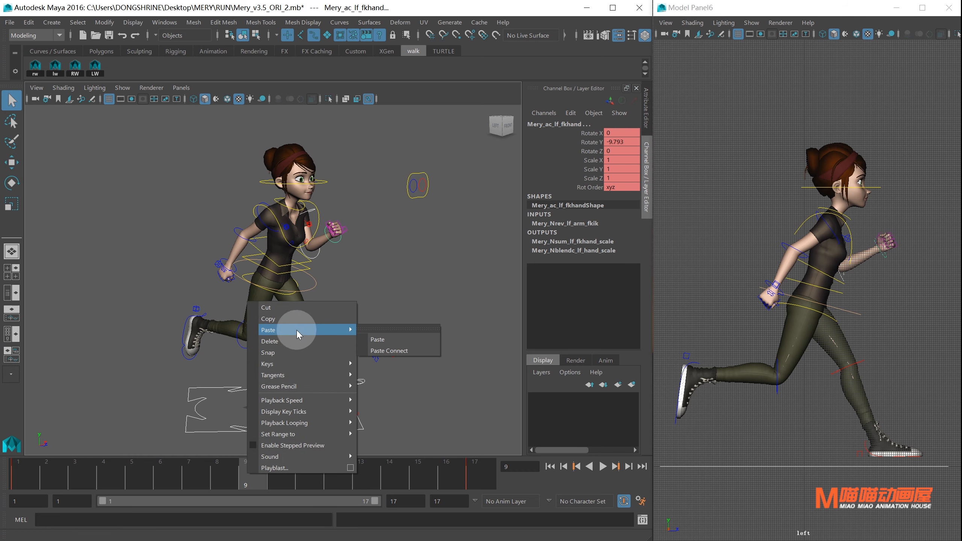
{"action": "left_click", "coordinate": [377, 340]}
At frame 9, set the left upper arm control's Rotate Y to 30.298 and Rotate Z to -70.135.
{"action": "left_click_drag", "start_coordinate": [382, 246], "coordinate": [311, 221], "text": "alt"}
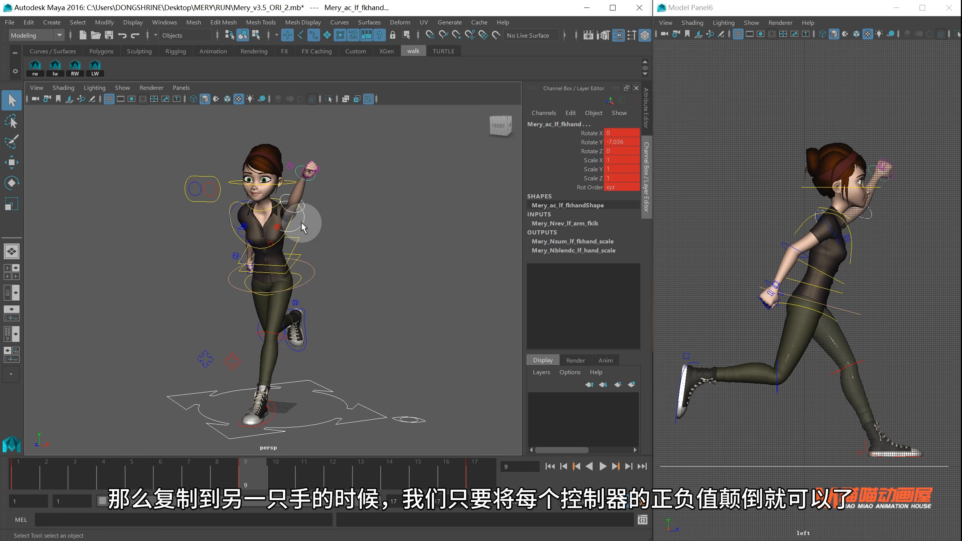
{"action": "left_click", "coordinate": [309, 222]}
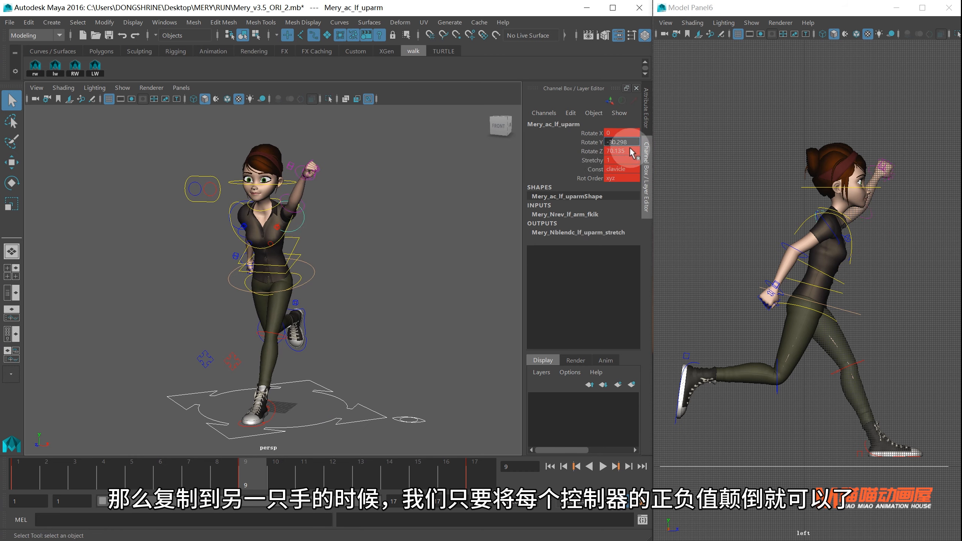
{"action": "key", "text": "Return"}
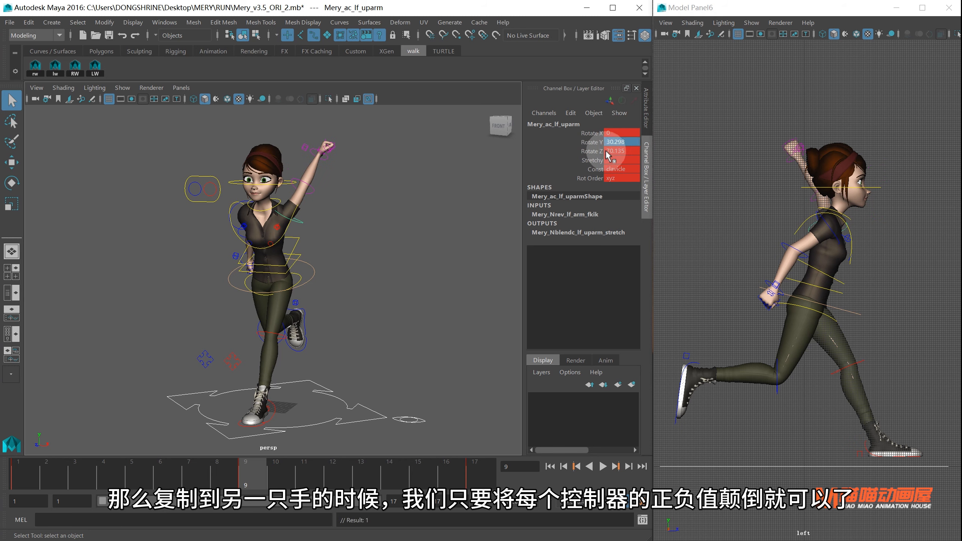
{"action": "double_click", "coordinate": [609, 151]}
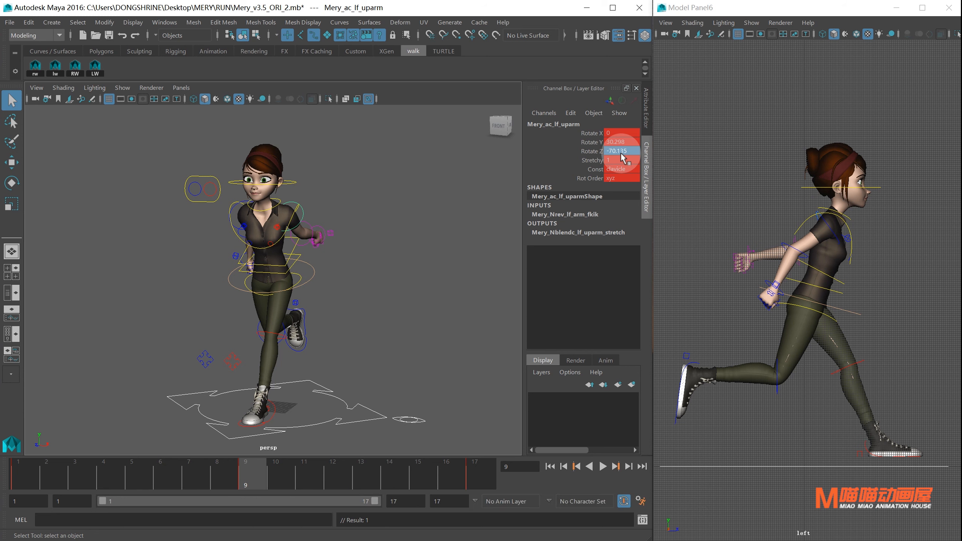
Set the left lower arm's Rotate Y to -26.422 and the left FK hand's Rotate Y to 7.036 at frame 9.
{"action": "left_click", "coordinate": [307, 253]}
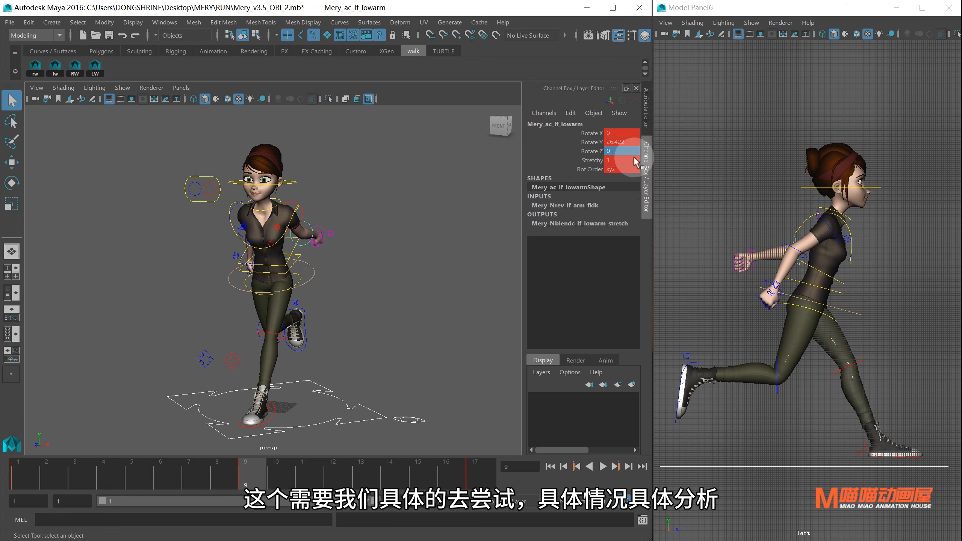
{"action": "left_click", "coordinate": [607, 142]}
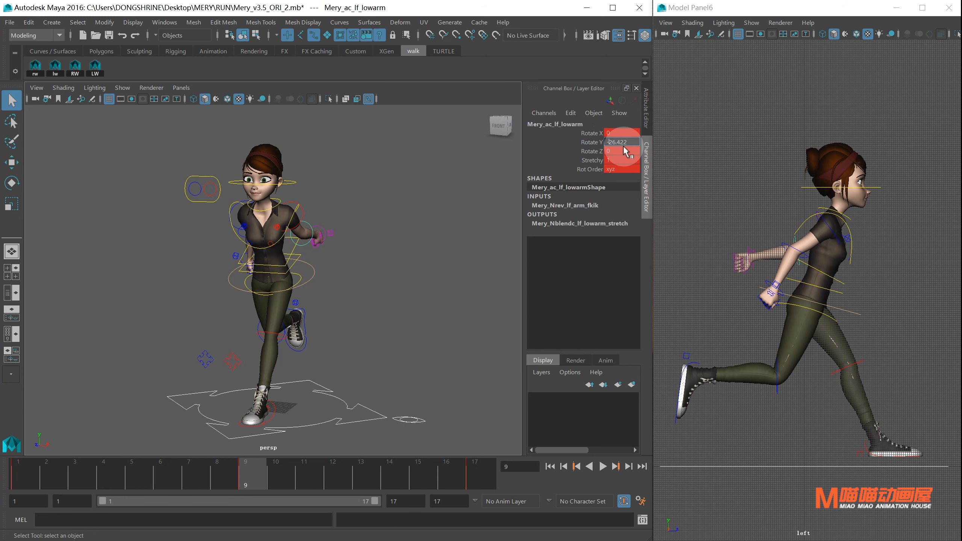
{"action": "left_click", "coordinate": [320, 261]}
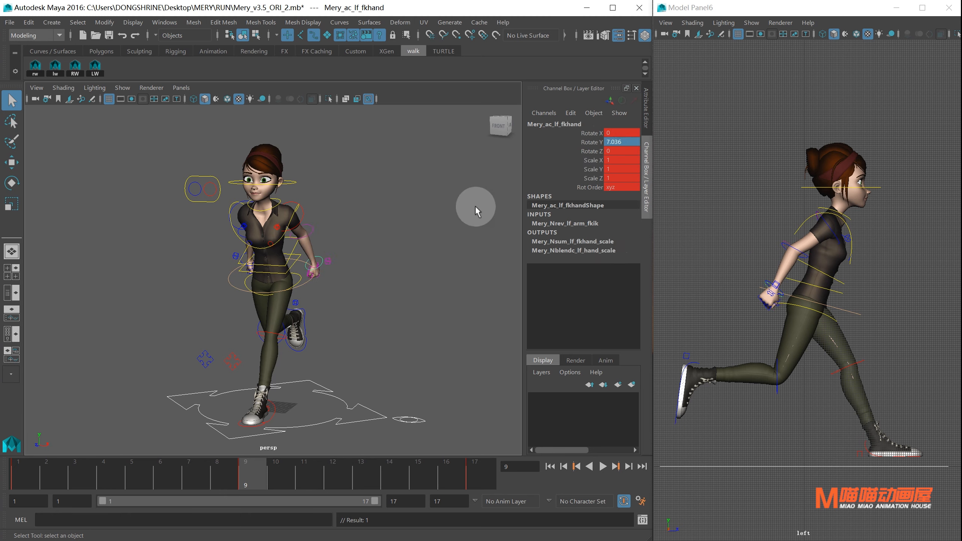
Copy the frame 1 keys of the left upper arm, lower arm and FK hand controls.
{"action": "left_click", "coordinate": [18, 478]}
{"action": "left_click", "coordinate": [303, 216]}
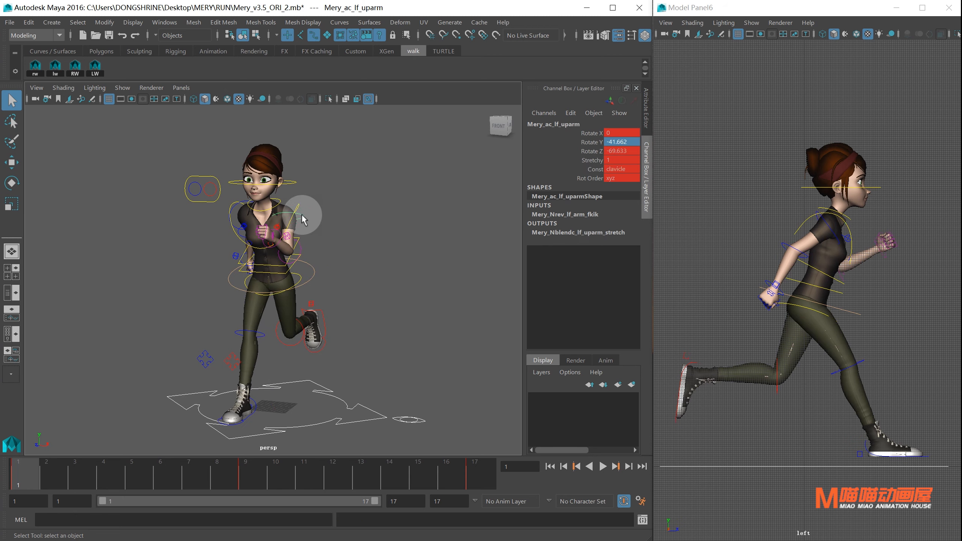
{"action": "left_click", "coordinate": [292, 243]}
{"action": "left_click", "coordinate": [282, 235]}
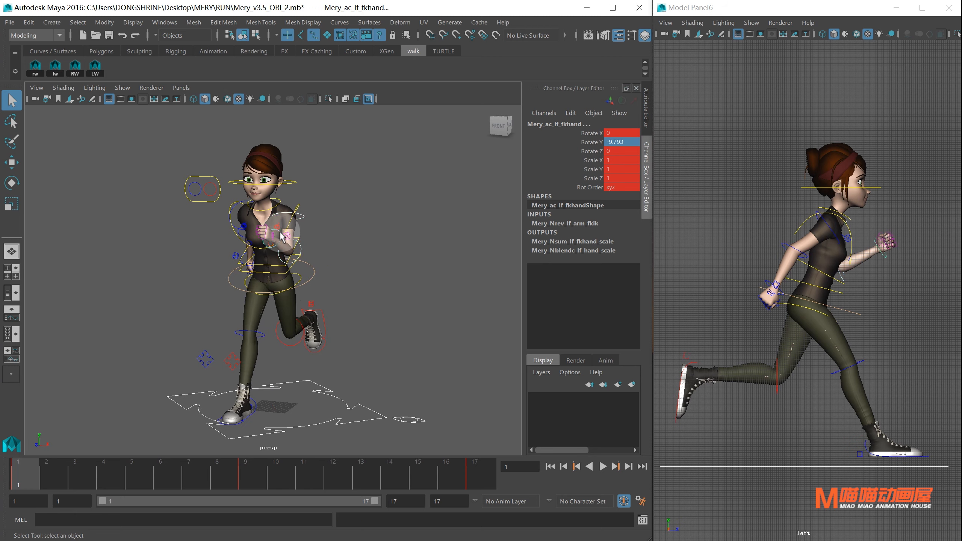
{"action": "right_click", "coordinate": [21, 478]}
{"action": "left_click", "coordinate": [63, 328]}
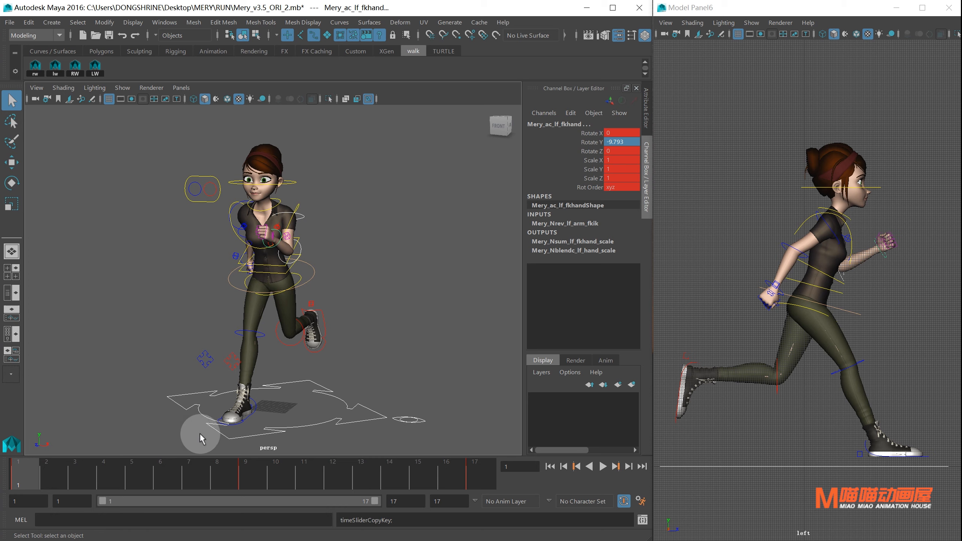
Paste the copied left arm keys onto the right upper arm, lower arm and FK hand controls at frame 9.
{"action": "left_click", "coordinate": [247, 472]}
{"action": "left_click_drag", "start_coordinate": [230, 286], "coordinate": [302, 252], "text": "alt"}
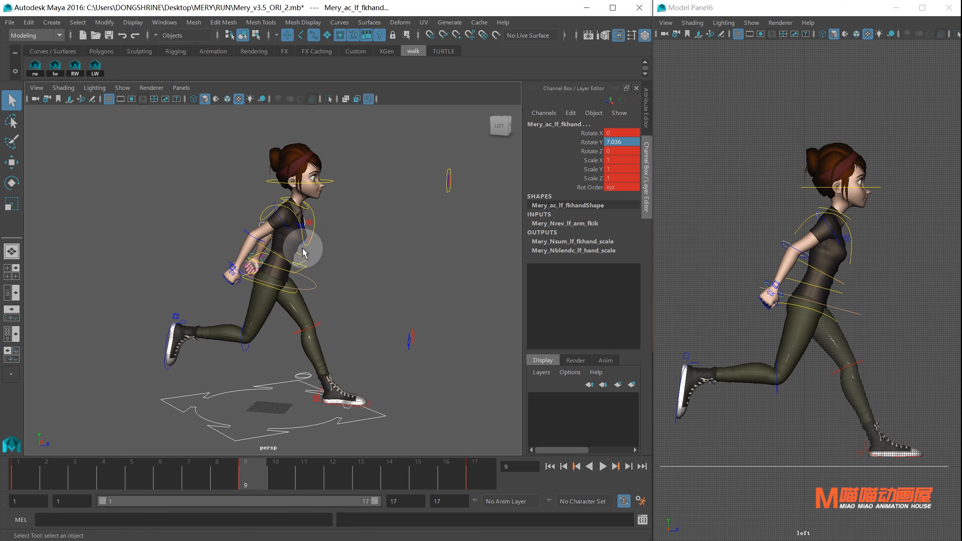
{"action": "left_click", "coordinate": [291, 231]}
{"action": "left_click", "coordinate": [244, 256]}
{"action": "left_click", "coordinate": [232, 269]}
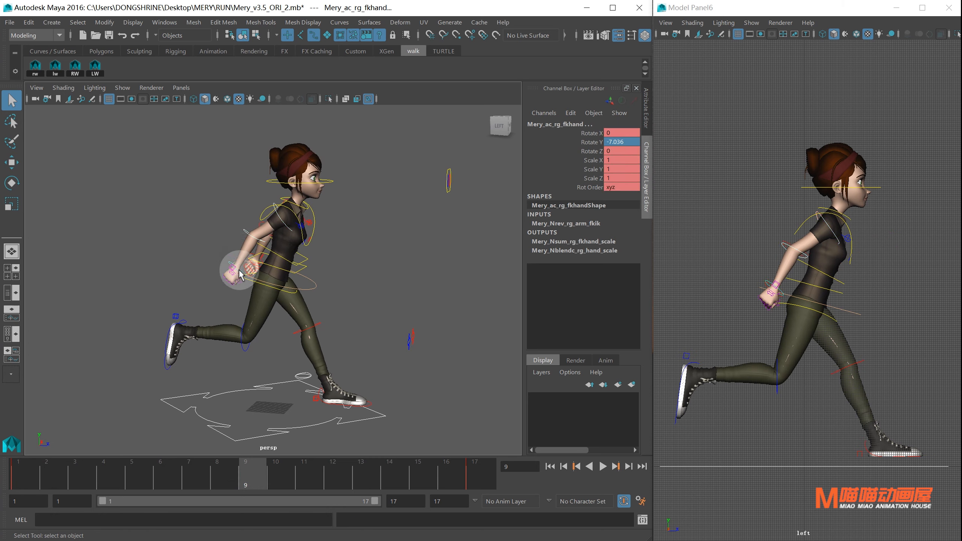
{"action": "right_click", "coordinate": [248, 468]}
{"action": "mouse_move", "coordinate": [316, 325]}
{"action": "left_click", "coordinate": [382, 334]}
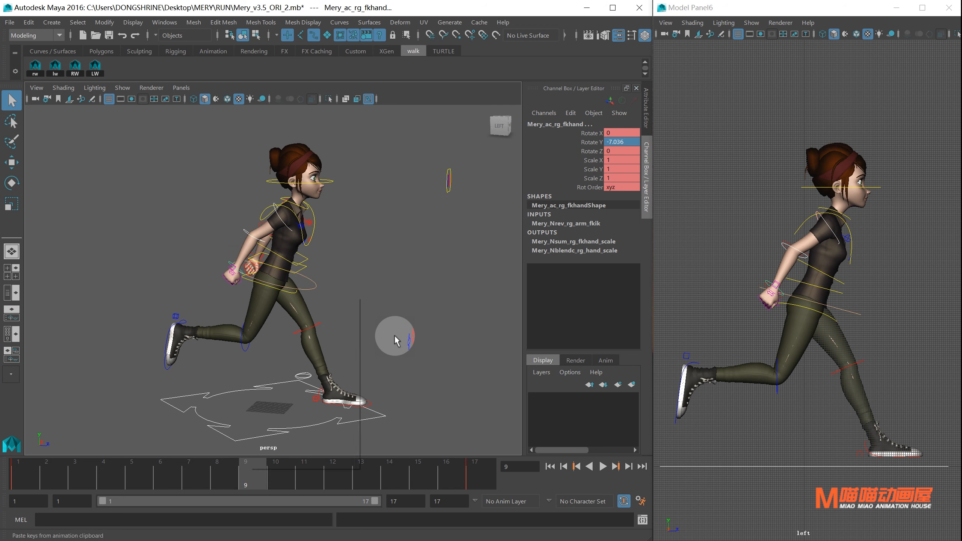
Set the right upper arm's Rotate Y to 41.662 and Rotate Z to 69.633 at frame 9.
{"action": "left_click", "coordinate": [281, 228]}
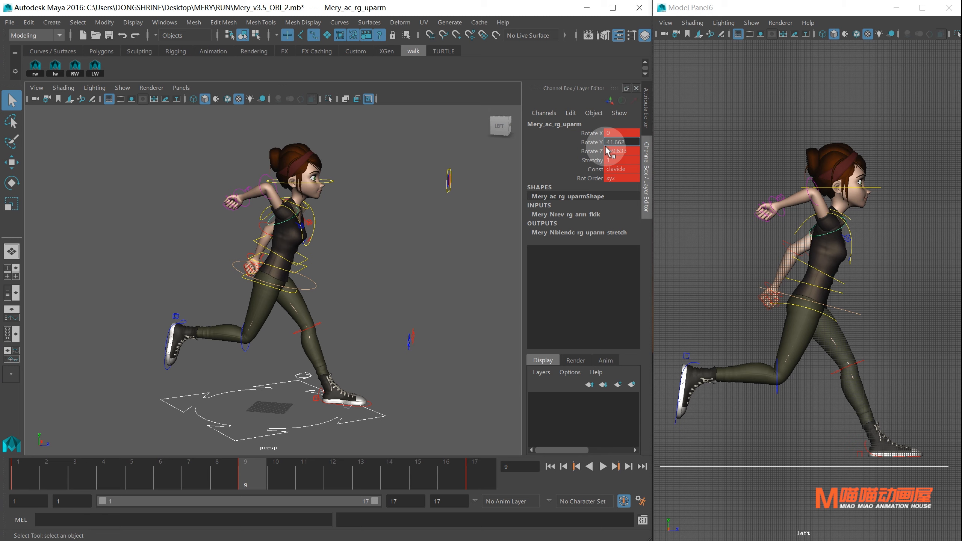
{"action": "key", "text": "Return"}
{"action": "left_click_drag", "start_coordinate": [628, 151], "coordinate": [614, 152]}
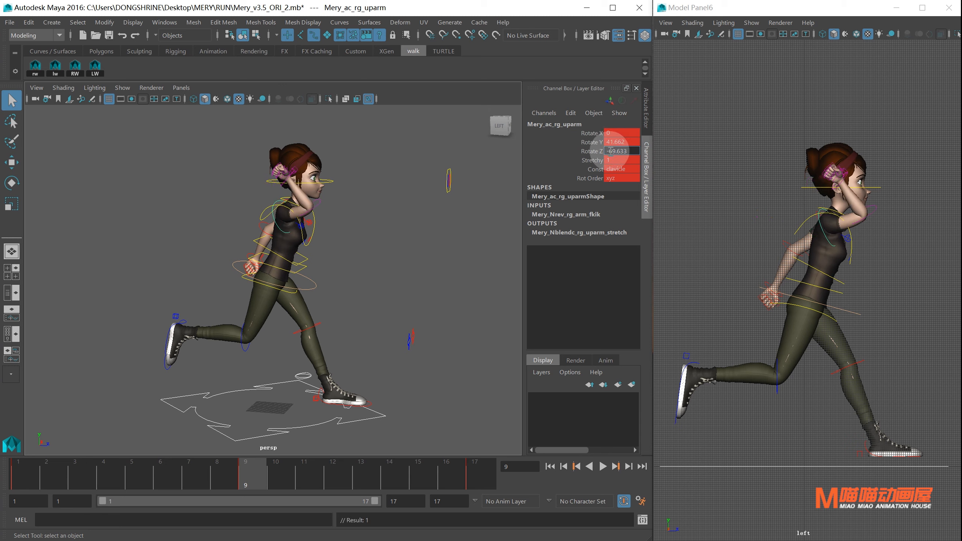
{"action": "key", "text": "Return"}
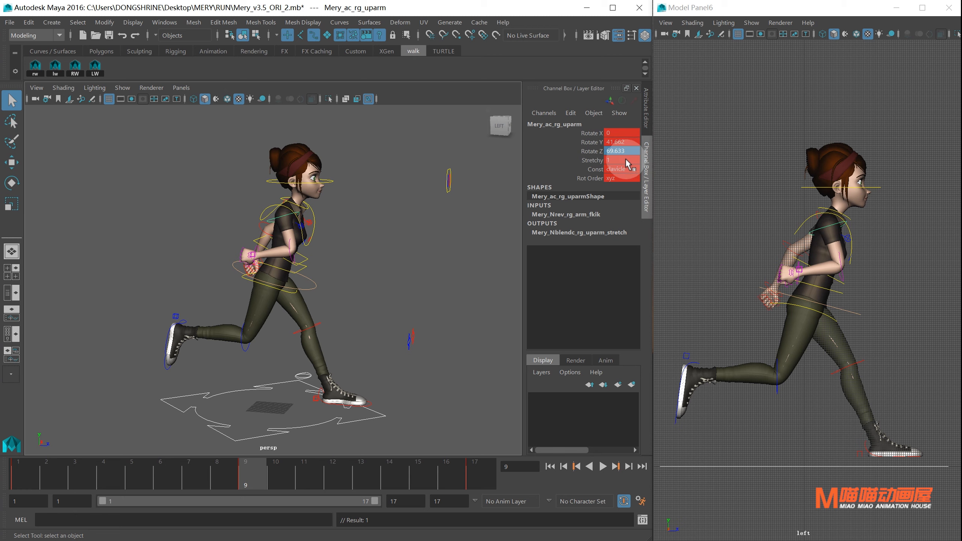
Reverse the sign of the right lower arm's Rotate Y and set the right FK hand's Rotate Y to 9.793.
{"action": "left_click", "coordinate": [289, 243]}
{"action": "left_click_drag", "start_coordinate": [628, 143], "coordinate": [608, 143]}
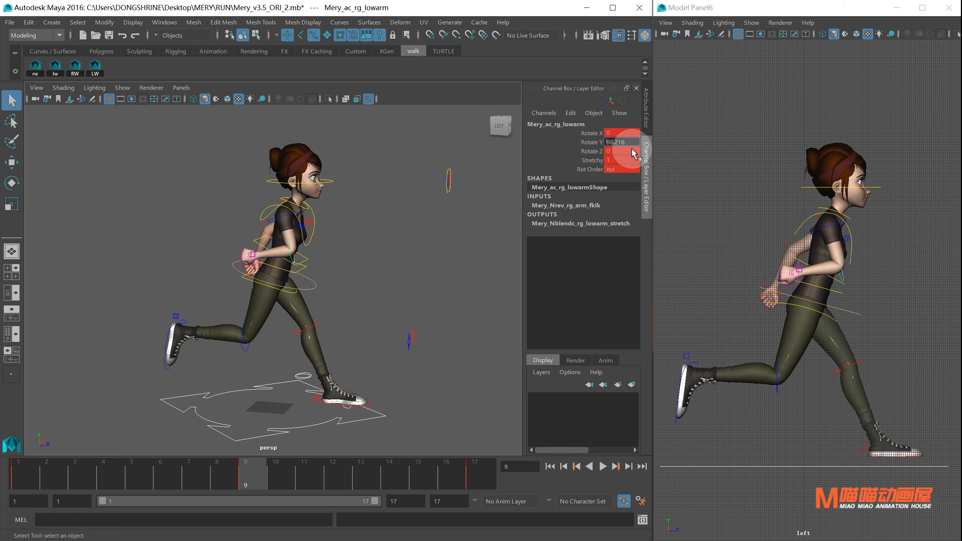
{"action": "key", "text": "Return"}
{"action": "left_click", "coordinate": [330, 234]}
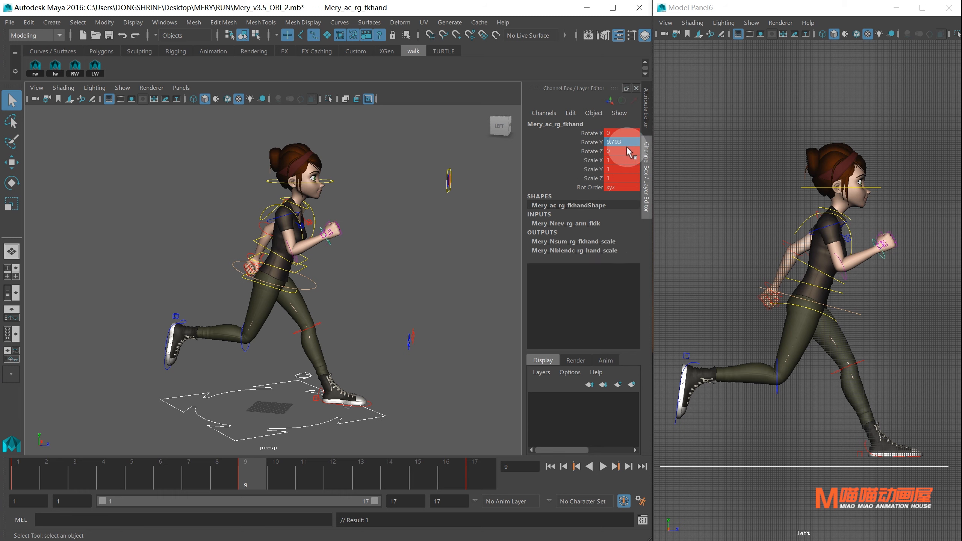
Select all of the rig's controls and set a key on them at frame 9.
{"action": "left_click_drag", "start_coordinate": [492, 439], "coordinate": [491, 432]}
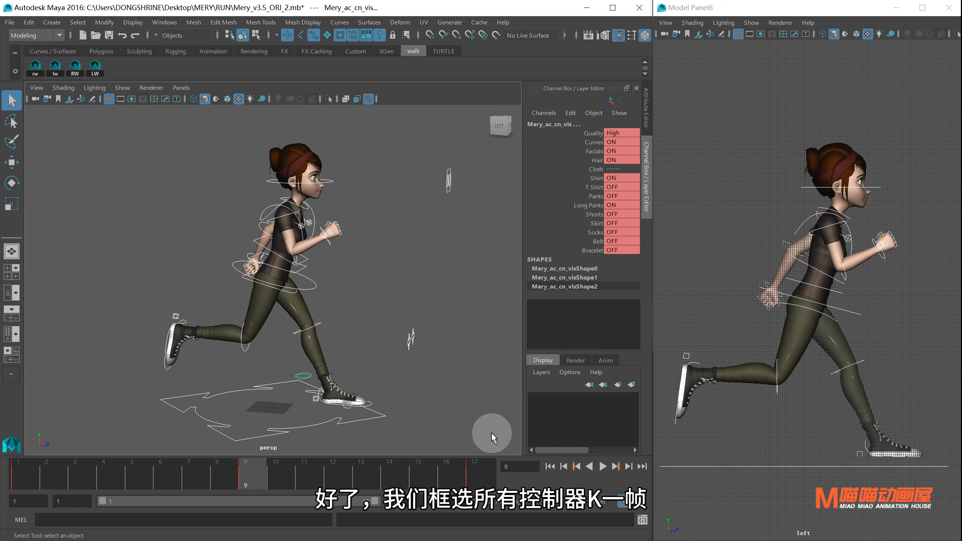
{"action": "key", "text": "s"}
{"action": "left_click_drag", "start_coordinate": [462, 350], "coordinate": [387, 282], "text": "alt"}
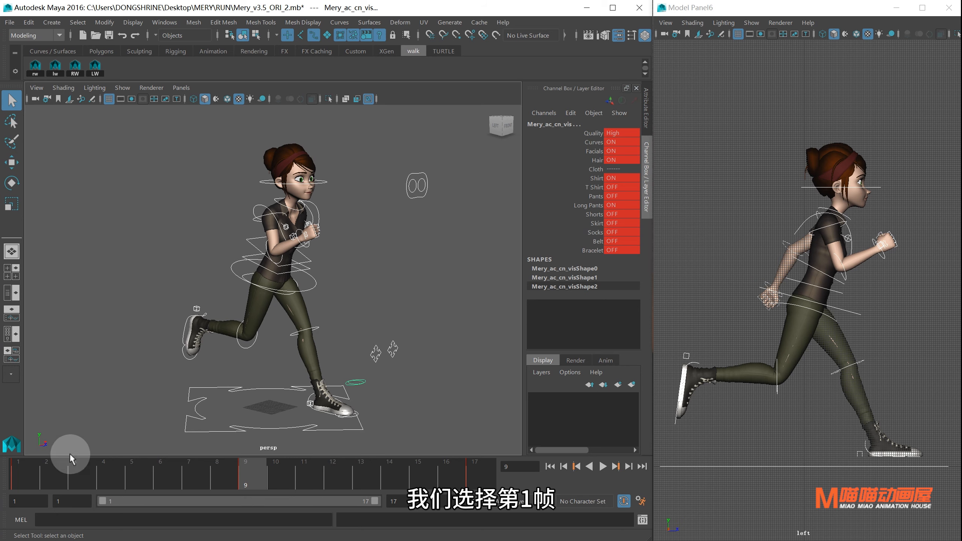
At frame 1, twist and tilt the hip control to about Rotate X -0.7, Rotate Y 7.3 and Rotate Z -5.2.
{"action": "left_click", "coordinate": [19, 471]}
{"action": "left_click_drag", "start_coordinate": [403, 279], "coordinate": [375, 285], "text": "alt"}
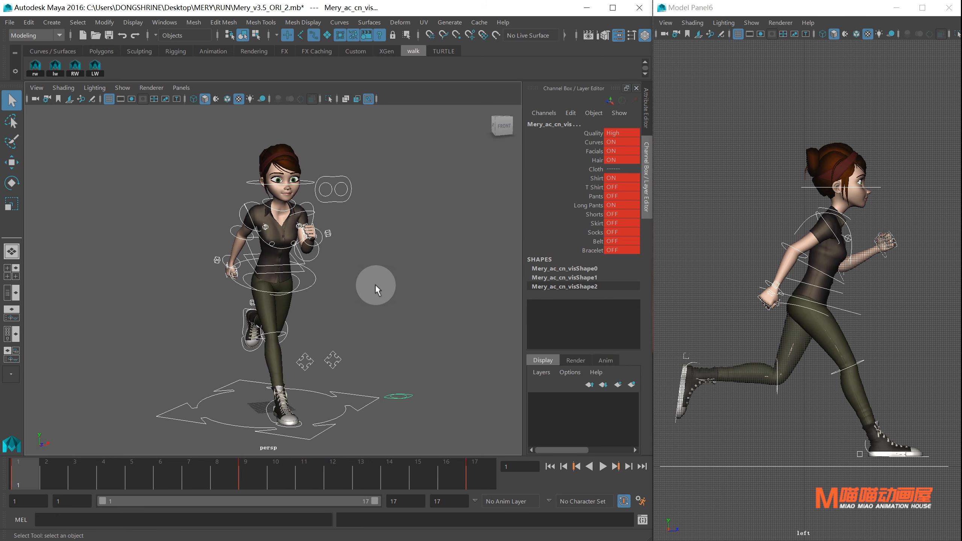
{"action": "left_click", "coordinate": [299, 290]}
{"action": "key", "text": "e"}
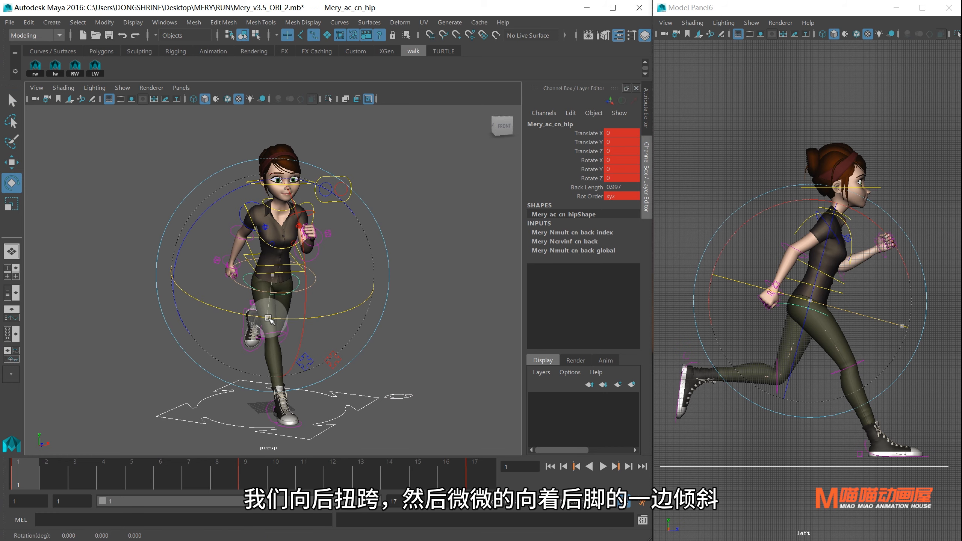
{"action": "left_click_drag", "start_coordinate": [288, 316], "coordinate": [271, 314]}
{"action": "left_click_drag", "start_coordinate": [258, 208], "coordinate": [235, 193]}
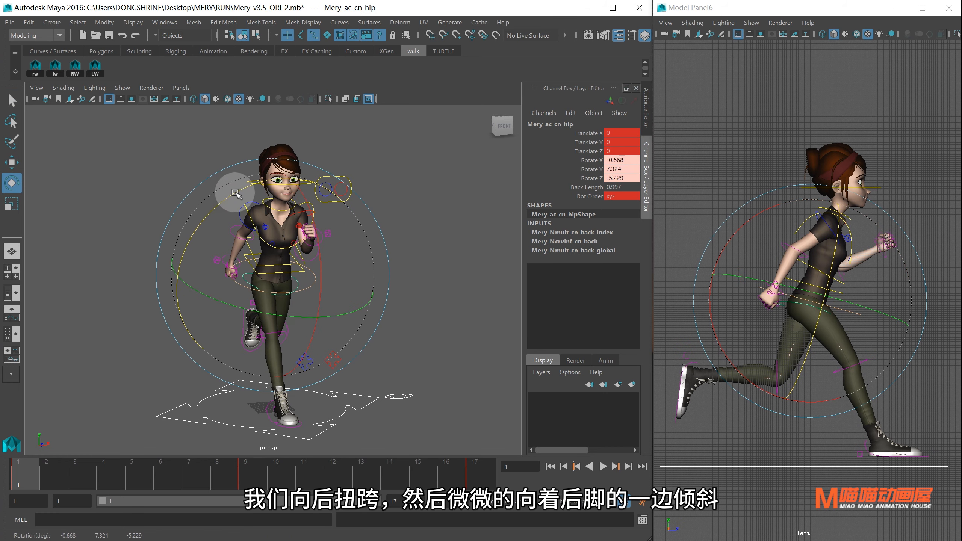
Rotate the fkback02 waist control in Y and Z to counter the hip's twist and tilt, keying it at frame 1.
{"action": "key", "text": "q"}
{"action": "left_click", "coordinate": [273, 265]}
{"action": "key", "text": "e"}
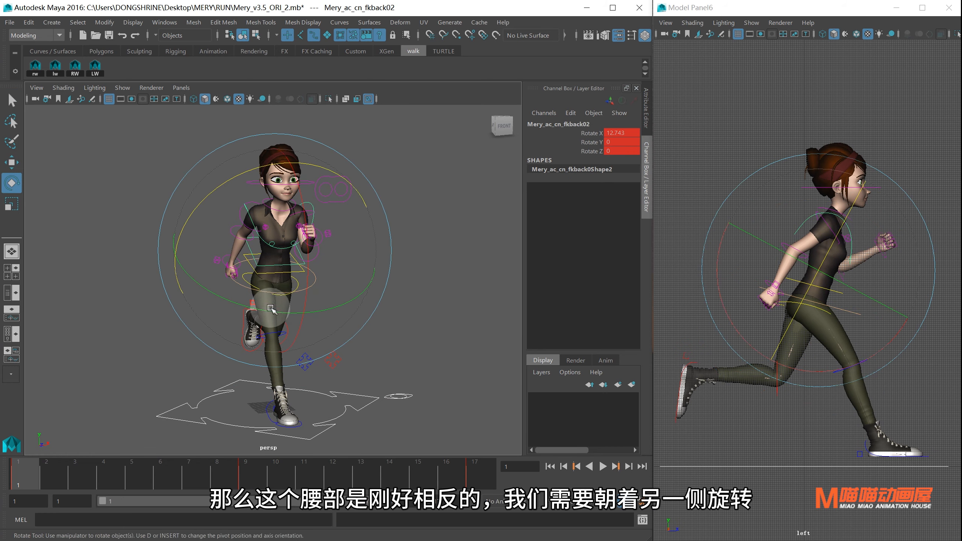
{"action": "left_click_drag", "start_coordinate": [267, 311], "coordinate": [253, 300]}
{"action": "key", "text": "s"}
{"action": "left_click_drag", "start_coordinate": [275, 163], "coordinate": [271, 163]}
{"action": "key", "text": "s"}
Rotate the chest control to about X -0.9, Y -9.8 and Z 5.2 and key it at frame 1.
{"action": "left_click", "coordinate": [276, 250]}
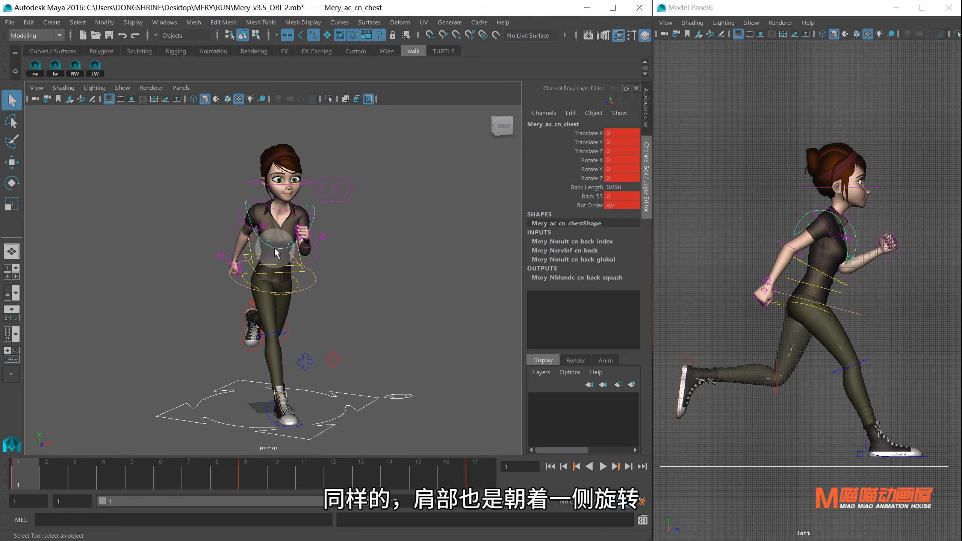
{"action": "left_click_drag", "start_coordinate": [256, 295], "coordinate": [235, 286]}
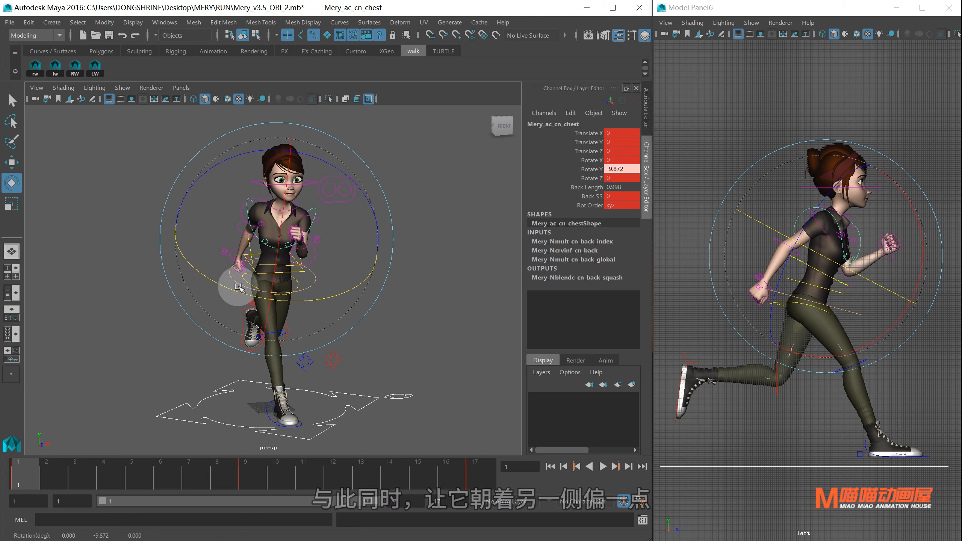
{"action": "key", "text": "s"}
{"action": "left_click_drag", "start_coordinate": [328, 162], "coordinate": [323, 157]}
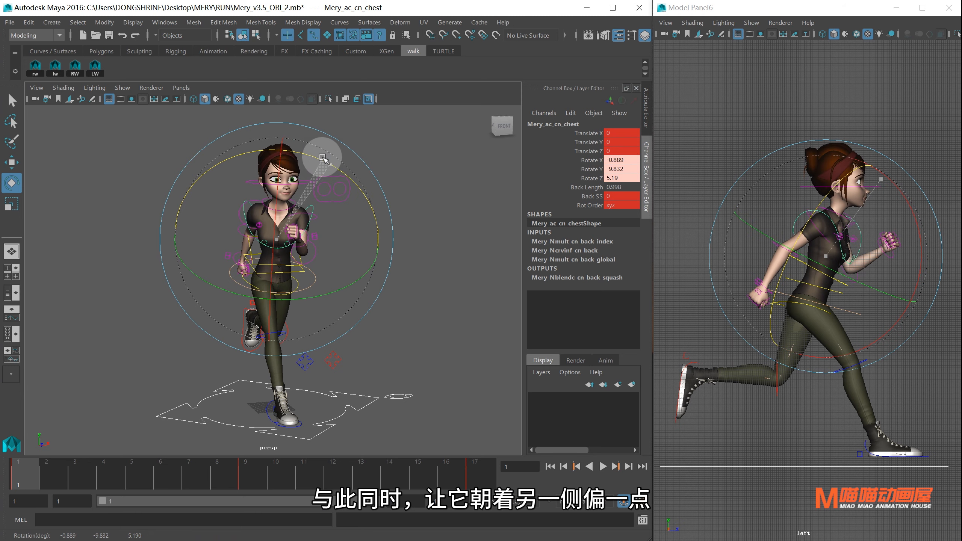
{"action": "key", "text": "s"}
Rotate the right clavicle control backward at frame 1 to about -7.5 in Rotate Y.
{"action": "left_click_drag", "start_coordinate": [371, 248], "coordinate": [418, 247], "text": "alt"}
{"action": "key", "text": "q"}
{"action": "left_click", "coordinate": [289, 228]}
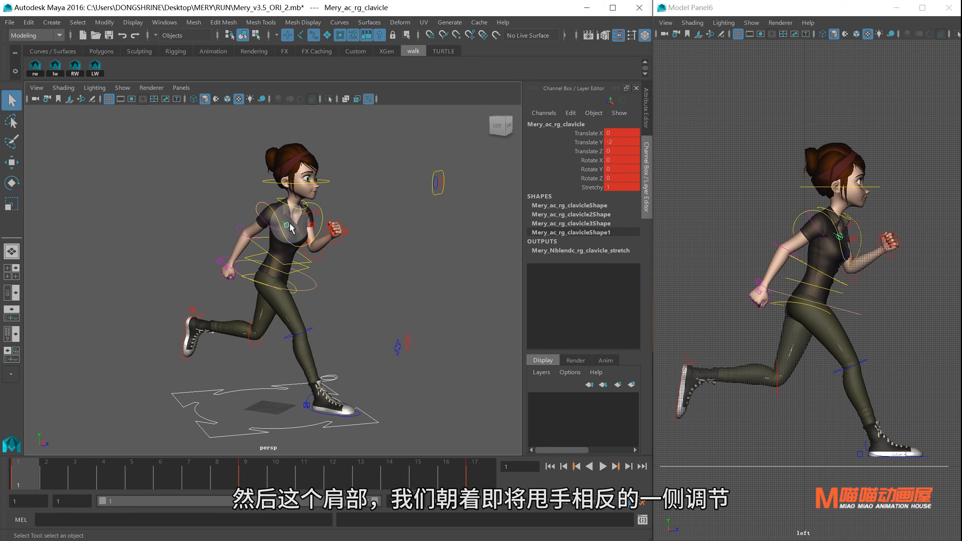
{"action": "key", "text": "e"}
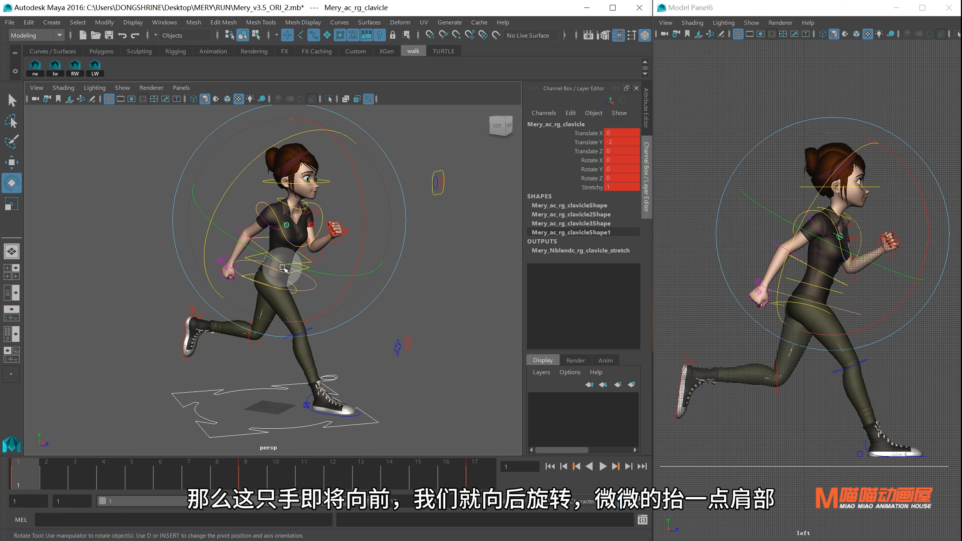
{"action": "left_click_drag", "start_coordinate": [282, 267], "coordinate": [275, 255]}
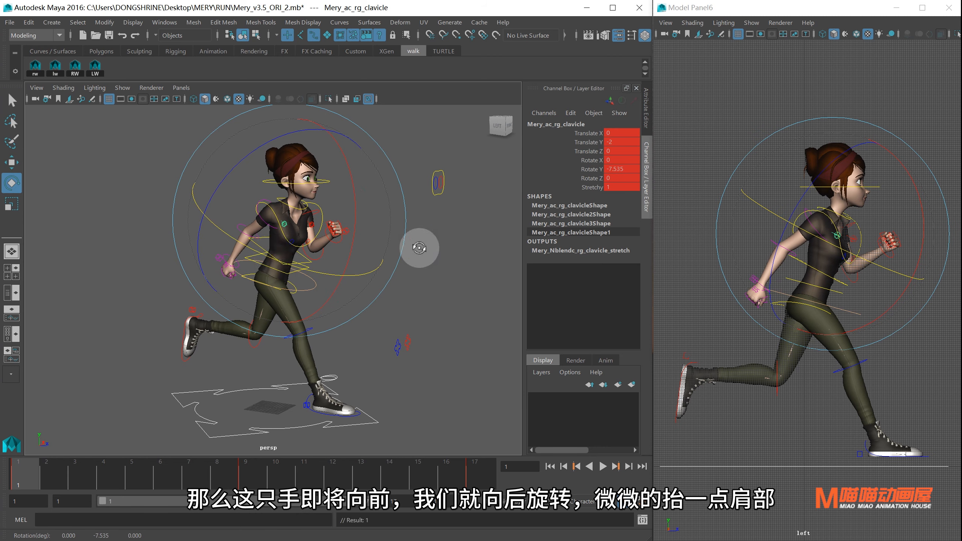
Adjust the left upper arm's rotation at frame 1 to about X -13.2, Y -39.9 and Z -49.6.
{"action": "left_click_drag", "start_coordinate": [421, 238], "coordinate": [396, 288], "text": "alt"}
{"action": "key", "text": "q"}
{"action": "left_click", "coordinate": [288, 228]}
{"action": "key", "text": "e"}
{"action": "left_click", "coordinate": [306, 216]}
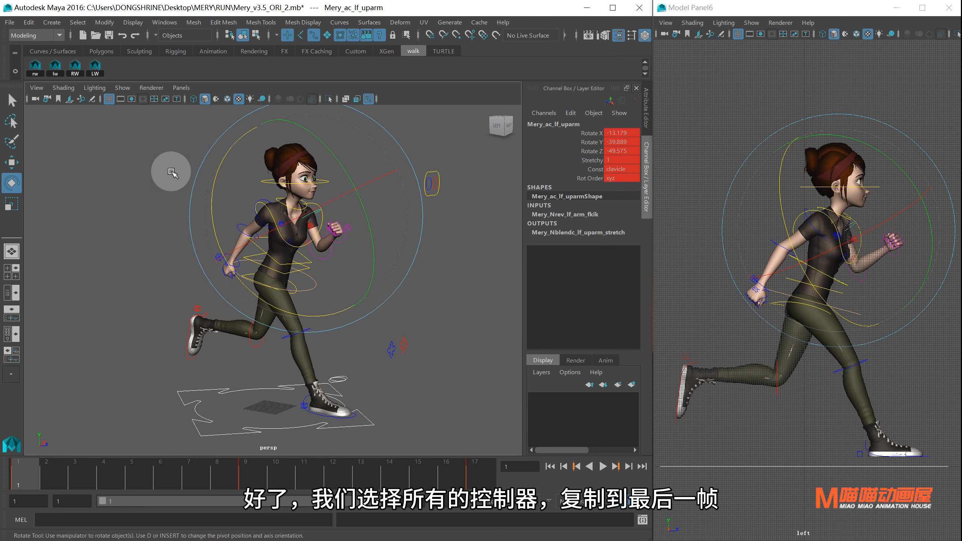
Copy the frame 1 keys of all the rig's controls and paste them at frame 17.
{"action": "left_click_drag", "start_coordinate": [118, 129], "coordinate": [478, 429]}
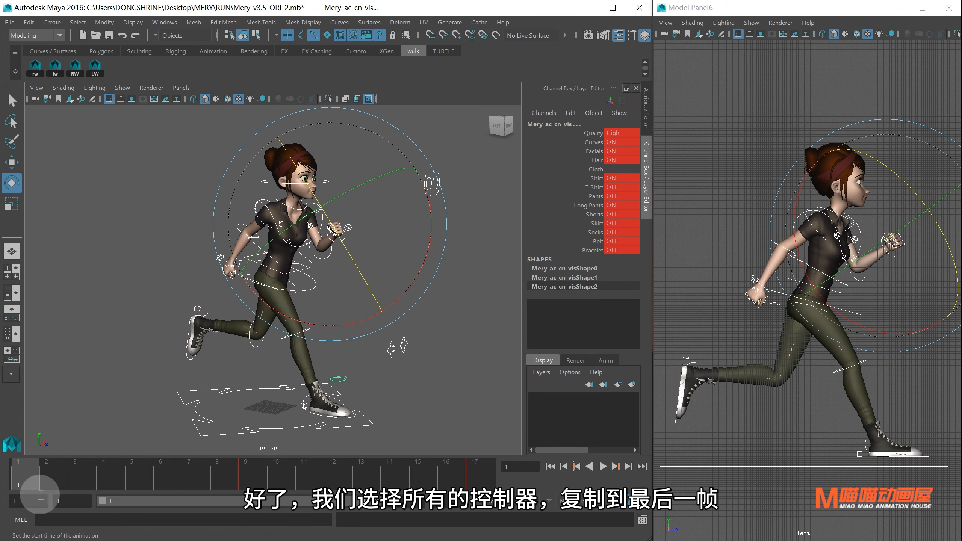
{"action": "right_click", "coordinate": [26, 476]}
{"action": "left_click", "coordinate": [57, 324]}
{"action": "left_click", "coordinate": [493, 476]}
{"action": "right_click", "coordinate": [493, 477]}
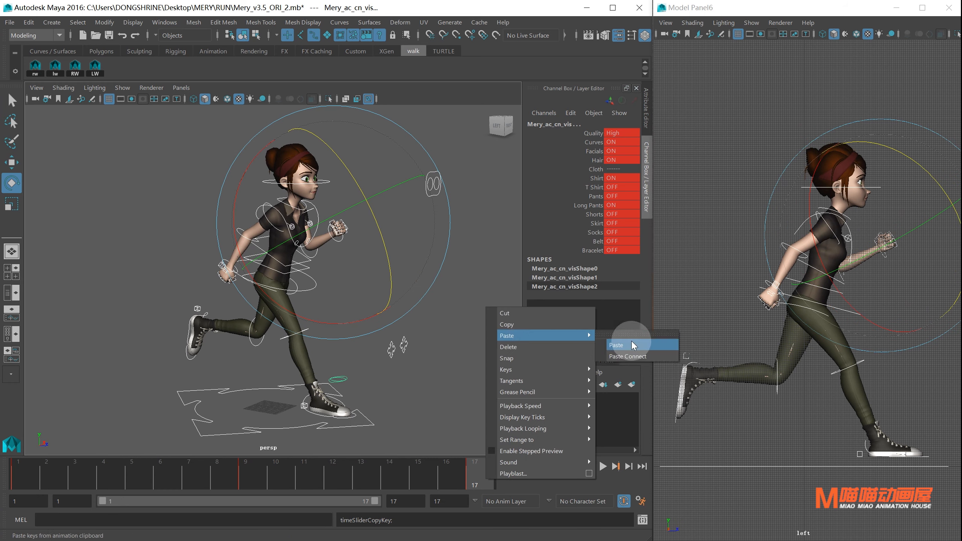
{"action": "left_click", "coordinate": [632, 343]}
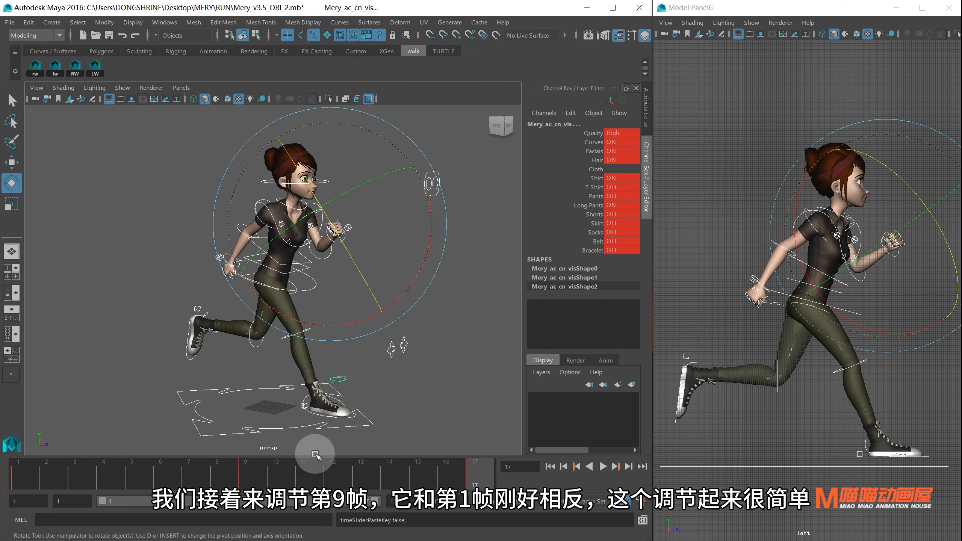
At frame 9, rotate the hip control to about X -0.6, Y -5.4 and Z 6.6 and counter-rotate the spine.
{"action": "left_click", "coordinate": [246, 477]}
{"action": "left_click_drag", "start_coordinate": [441, 252], "coordinate": [436, 281], "text": "alt"}
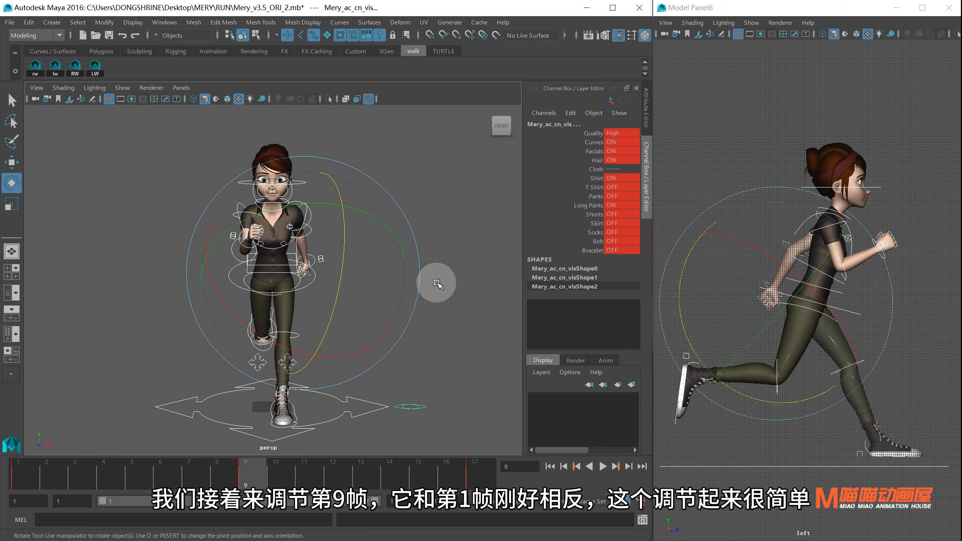
{"action": "left_click", "coordinate": [300, 282]}
{"action": "left_click_drag", "start_coordinate": [321, 313], "coordinate": [318, 188]}
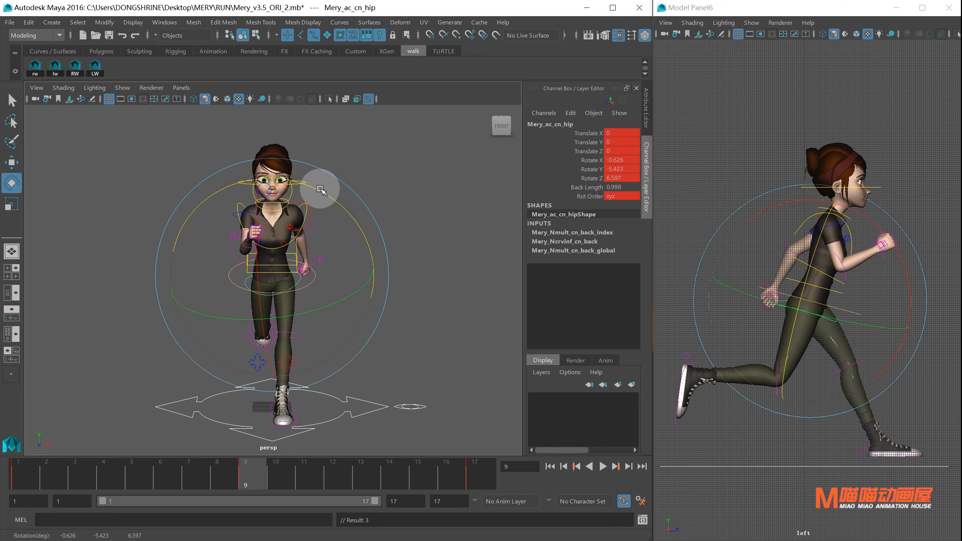
{"action": "left_click", "coordinate": [282, 264]}
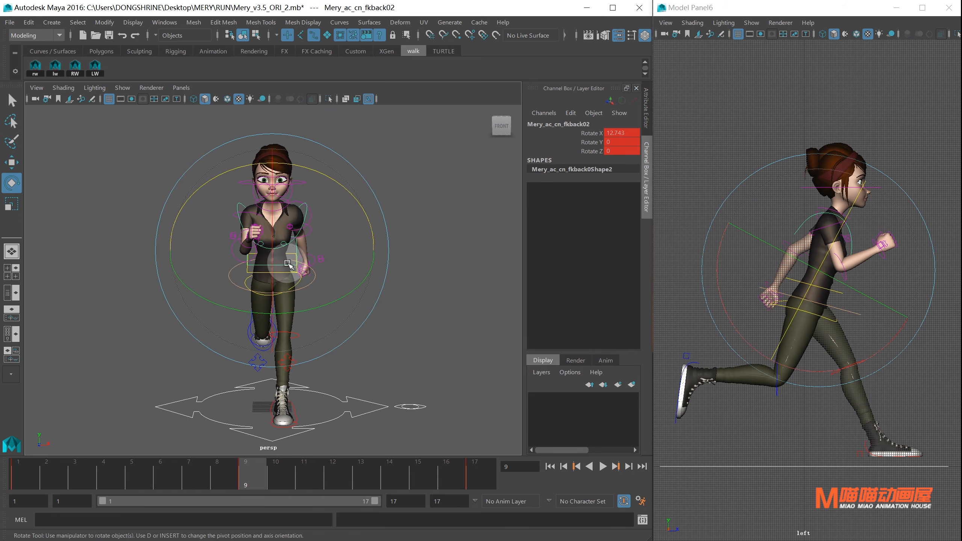
{"action": "left_click", "coordinate": [288, 286]}
{"action": "left_click_drag", "start_coordinate": [261, 301], "coordinate": [273, 232]}
Rotate the left clavicle backward and the right clavicle forward at frame 9 to mirror the frame 1 pose.
{"action": "key", "text": "q"}
{"action": "left_click", "coordinate": [265, 225]}
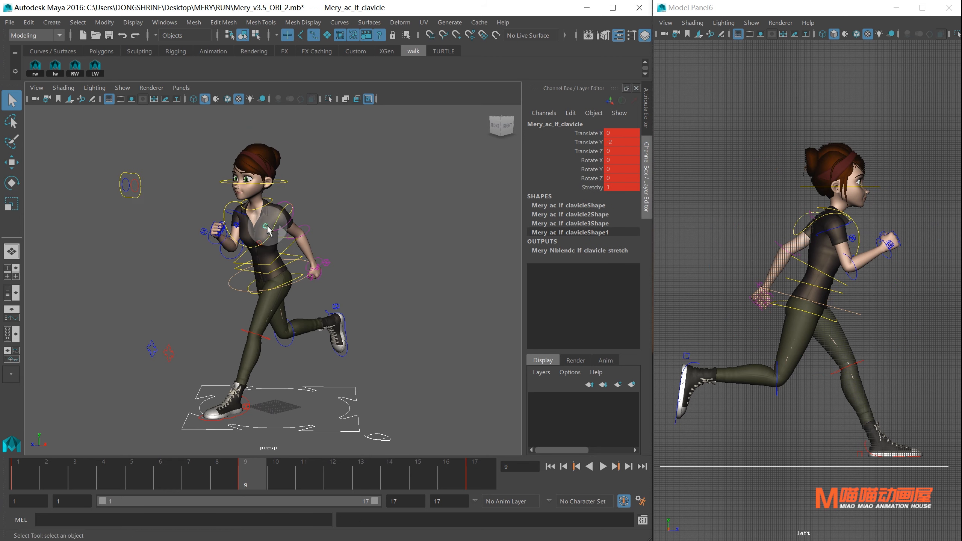
{"action": "key", "text": "e"}
{"action": "left_click_drag", "start_coordinate": [287, 265], "coordinate": [369, 270]}
{"action": "key", "text": "q"}
{"action": "left_click", "coordinate": [286, 226]}
{"action": "key", "text": "e"}
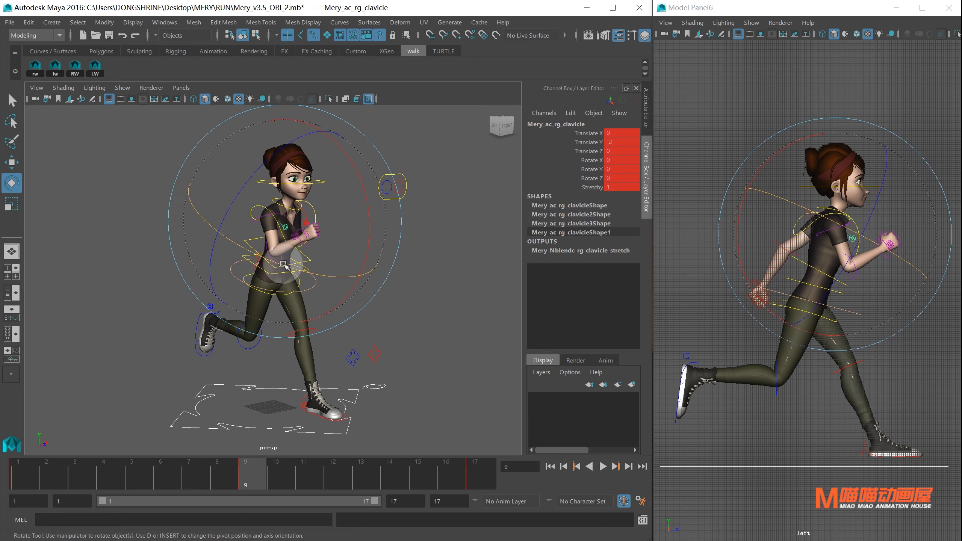
{"action": "left_click_drag", "start_coordinate": [283, 265], "coordinate": [292, 268]}
Adjust the right upper arm's rotation at frame 9 and key all the rig's controls there.
{"action": "key", "text": "q"}
{"action": "mouse_move", "coordinate": [266, 216]}
{"action": "left_mouse_down", "text": "alt"}
{"action": "mouse_move", "coordinate": [340, 242]}
{"action": "mouse_move", "coordinate": [248, 216]}
{"action": "left_mouse_up", "text": "alt"}
{"action": "left_click", "coordinate": [253, 218]}
{"action": "left_click", "coordinate": [253, 219]}
{"action": "key", "text": "e"}
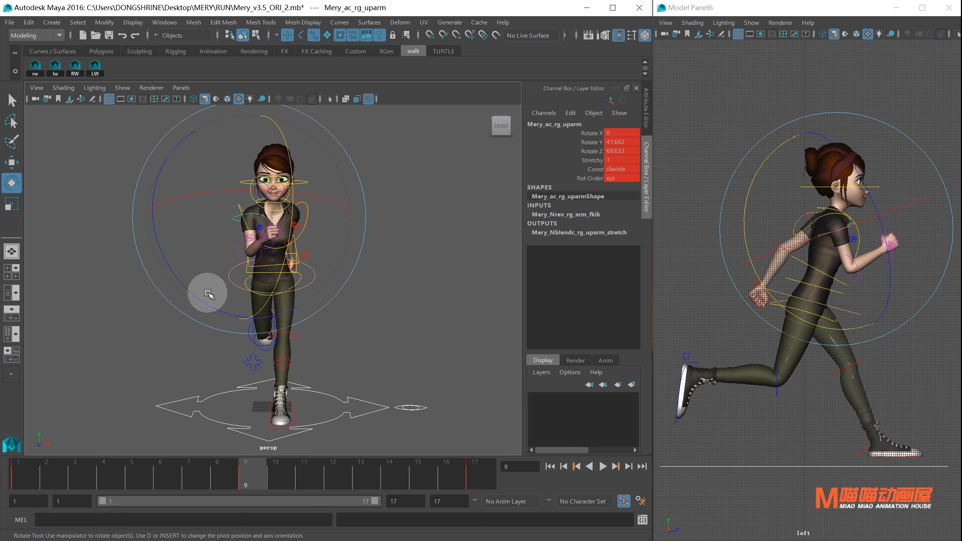
{"action": "left_click_drag", "start_coordinate": [206, 289], "coordinate": [436, 284]}
{"action": "left_click_drag", "start_coordinate": [135, 136], "coordinate": [462, 453]}
{"action": "key", "text": "s"}
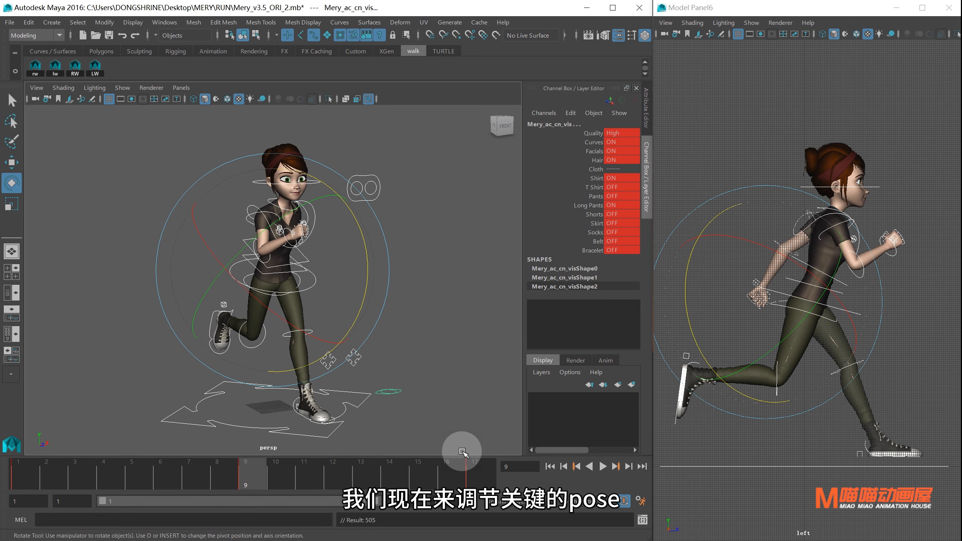
At frame 3, lower the torso control for the lowest pose by setting its Translate Y to -7.
{"action": "left_click", "coordinate": [76, 469]}
{"action": "left_click_drag", "start_coordinate": [323, 307], "coordinate": [343, 296], "text": "alt"}
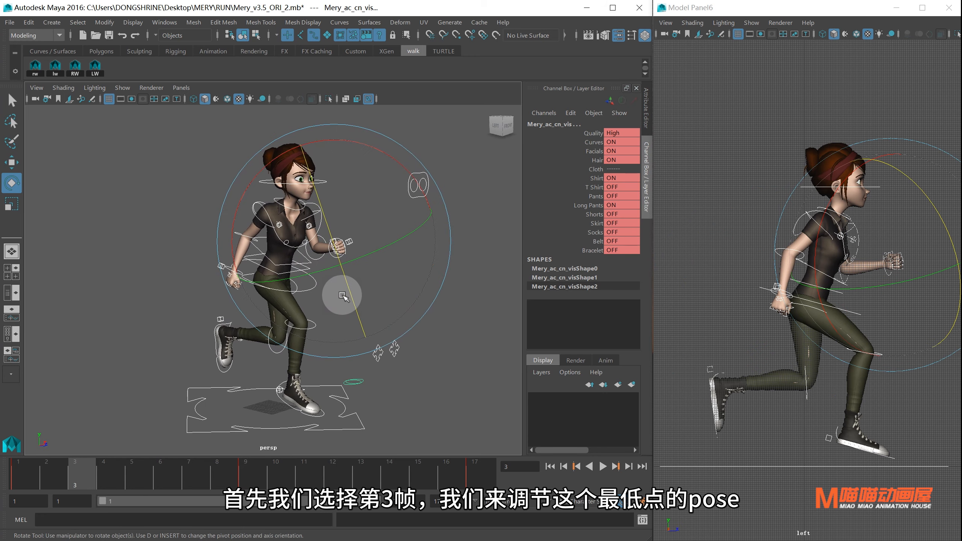
{"action": "key", "text": "q"}
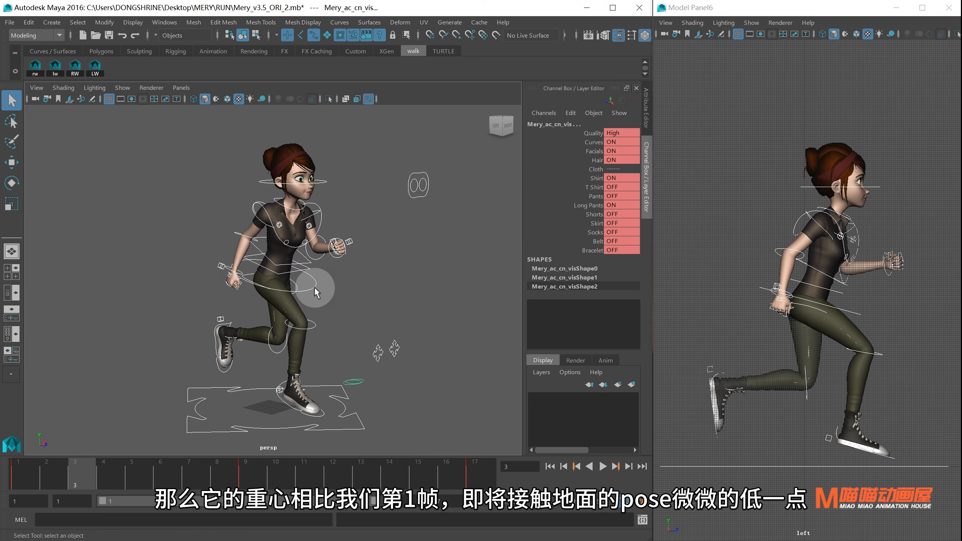
{"action": "left_click", "coordinate": [314, 289]}
{"action": "key", "text": "w"}
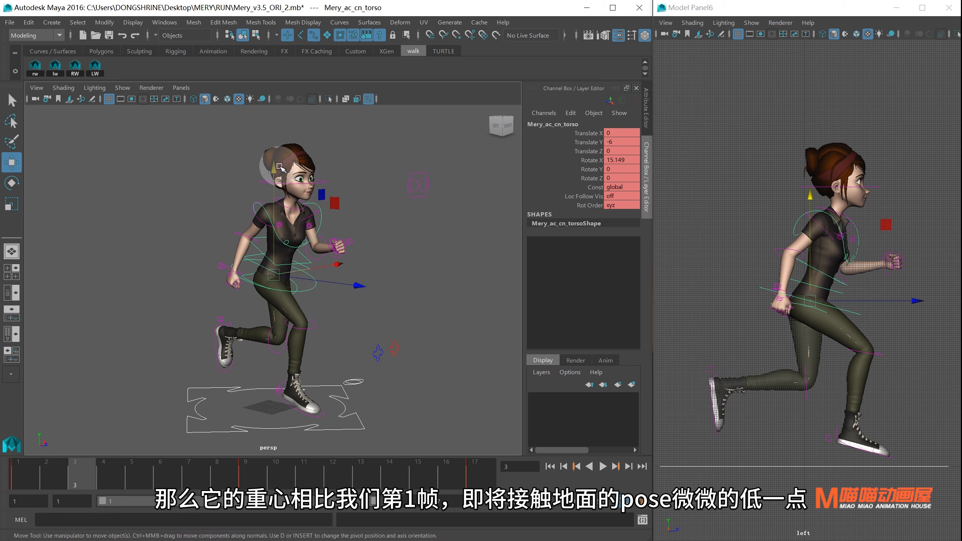
{"action": "left_click_drag", "start_coordinate": [277, 169], "coordinate": [277, 175]}
{"action": "left_click", "coordinate": [572, 128]}
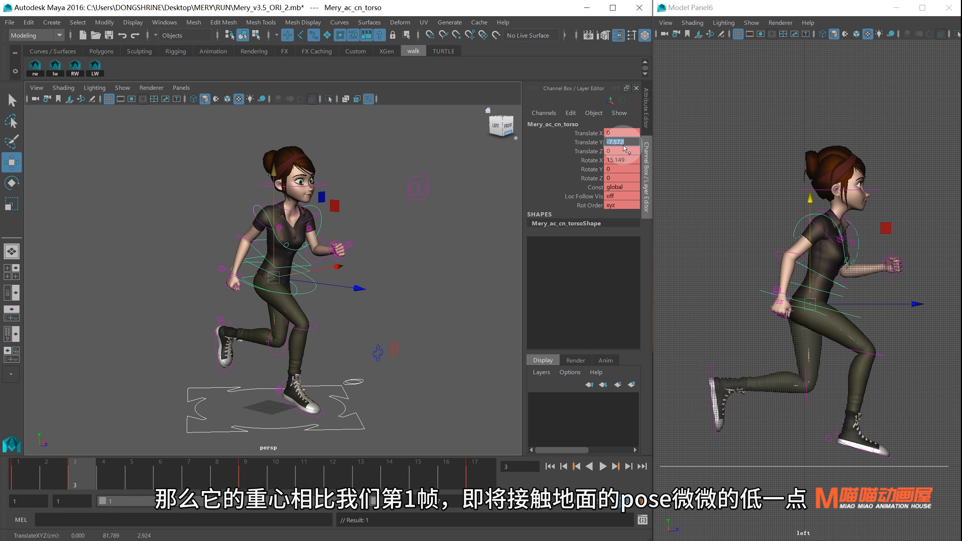
{"action": "type", "text": "-7"}
{"action": "key", "text": "Return"}
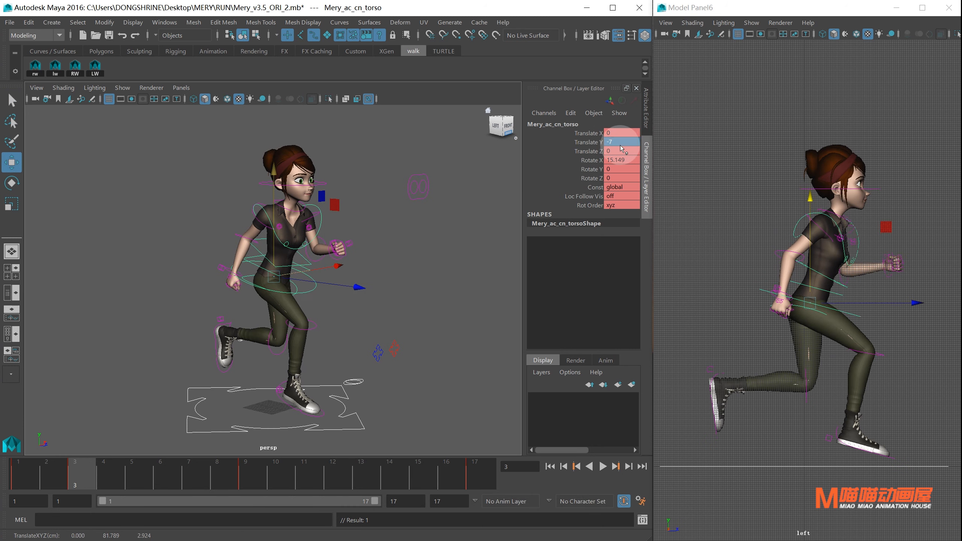
Zero the right IK foot's Translate Y, Translate Z and Rotate X at frame 3, then shift it back to about Z -2.1.
{"action": "left_click", "coordinate": [288, 398]}
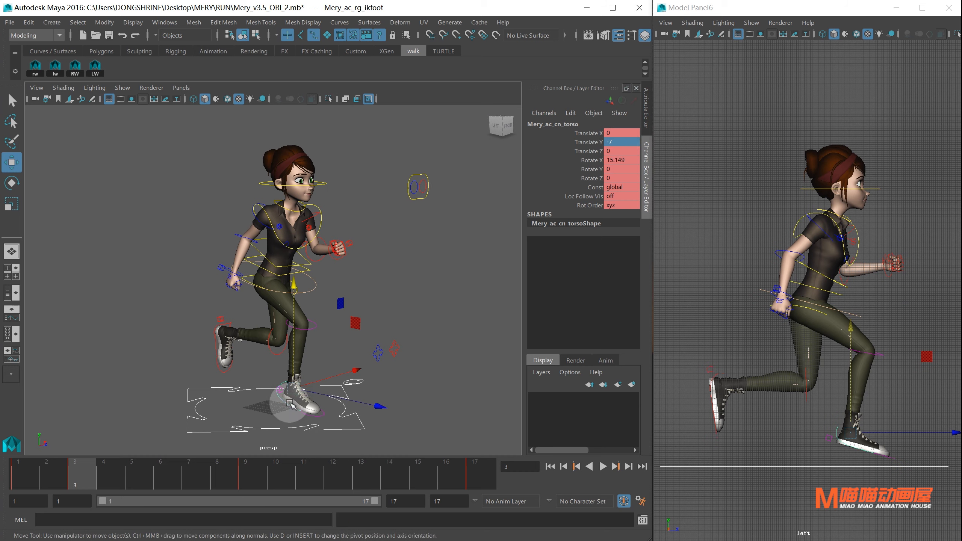
{"action": "left_click_drag", "start_coordinate": [611, 141], "coordinate": [619, 161]}
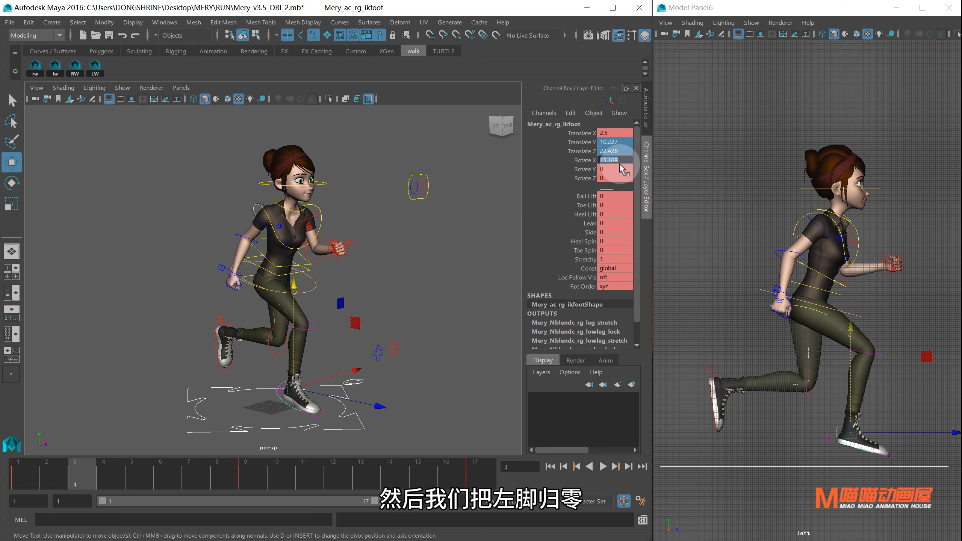
{"action": "type", "text": "0"}
{"action": "key", "text": "Return"}
{"action": "left_click_drag", "start_coordinate": [914, 451], "coordinate": [912, 454]}
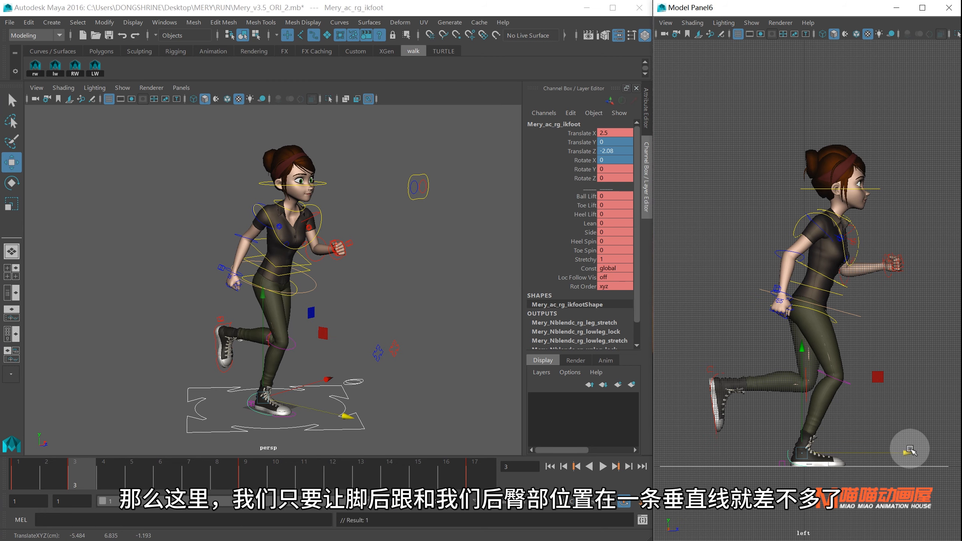
Move the left IK foot at frame 3 to about Y 37.3 and Z -24.6 and rotate it to about X 91.9.
{"action": "left_click", "coordinate": [711, 396]}
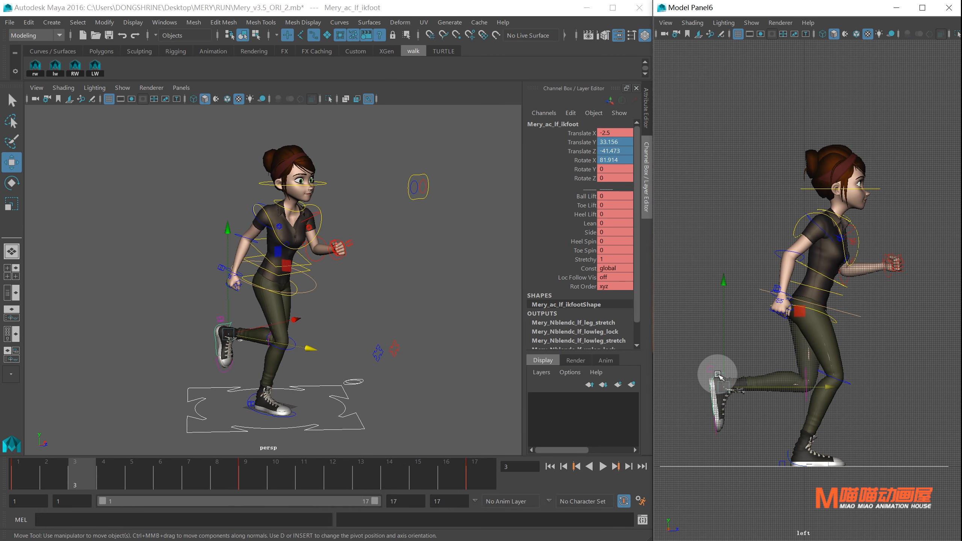
{"action": "left_click_drag", "start_coordinate": [795, 386], "coordinate": [825, 391]}
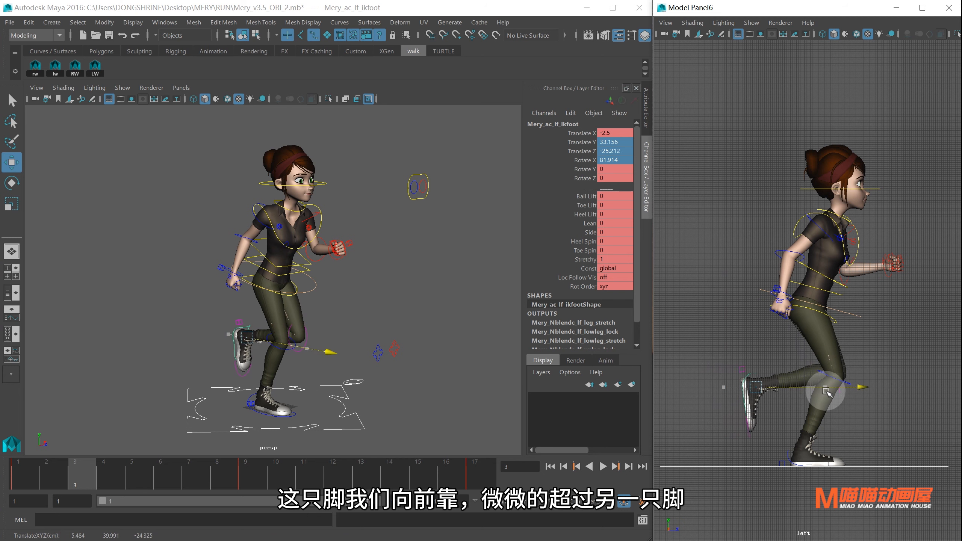
{"action": "left_click_drag", "start_coordinate": [758, 282], "coordinate": [759, 274]}
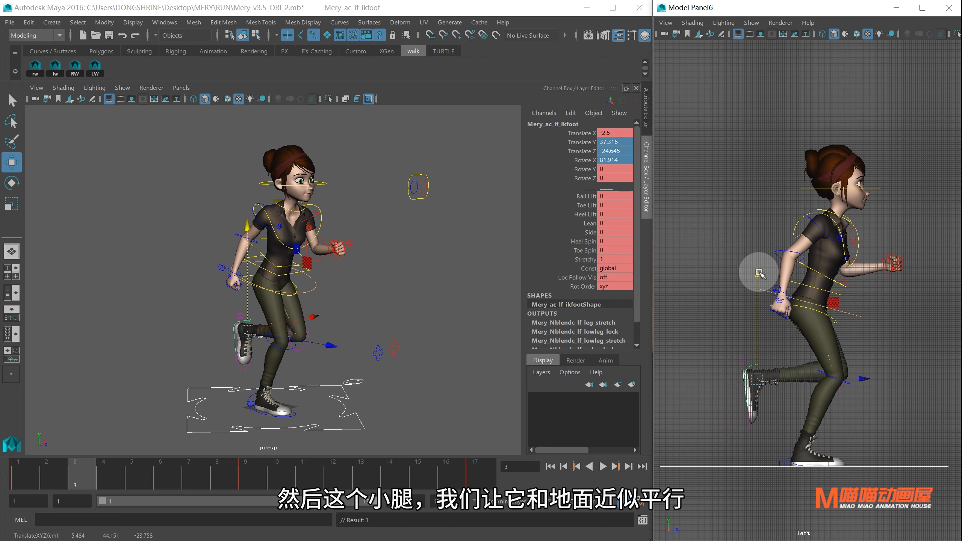
{"action": "key", "text": "e"}
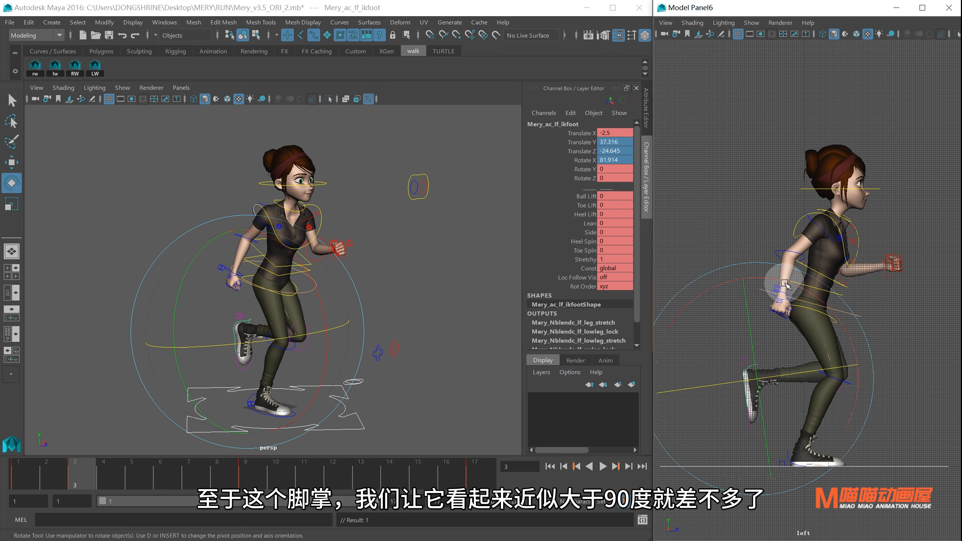
{"action": "left_click_drag", "start_coordinate": [786, 283], "coordinate": [796, 302]}
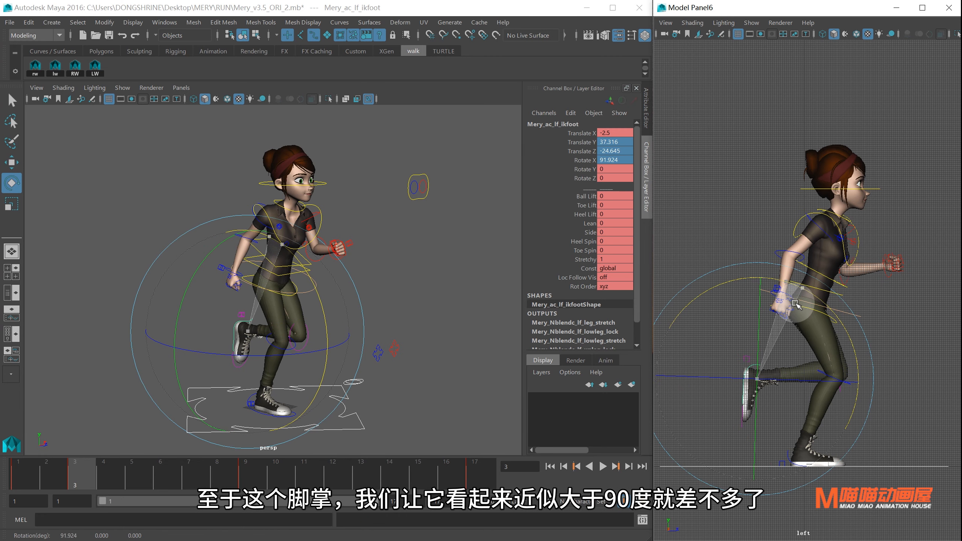
Rotate the right upper arm at frame 3 to about X -2.3, Y 12.1 and Z 65.1, parallel to the body.
{"action": "scroll", "coordinate": [310, 254], "scroll_direction": "up", "scroll_amount": 5}
{"action": "key", "text": "q"}
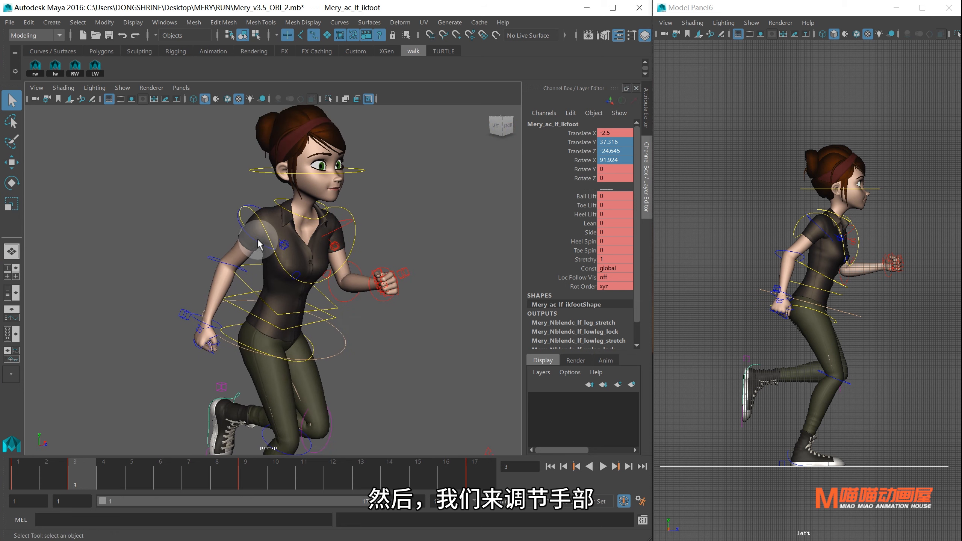
{"action": "left_click", "coordinate": [259, 241]}
{"action": "left_click_drag", "start_coordinate": [288, 271], "coordinate": [392, 263], "text": "alt"}
{"action": "key", "text": "e"}
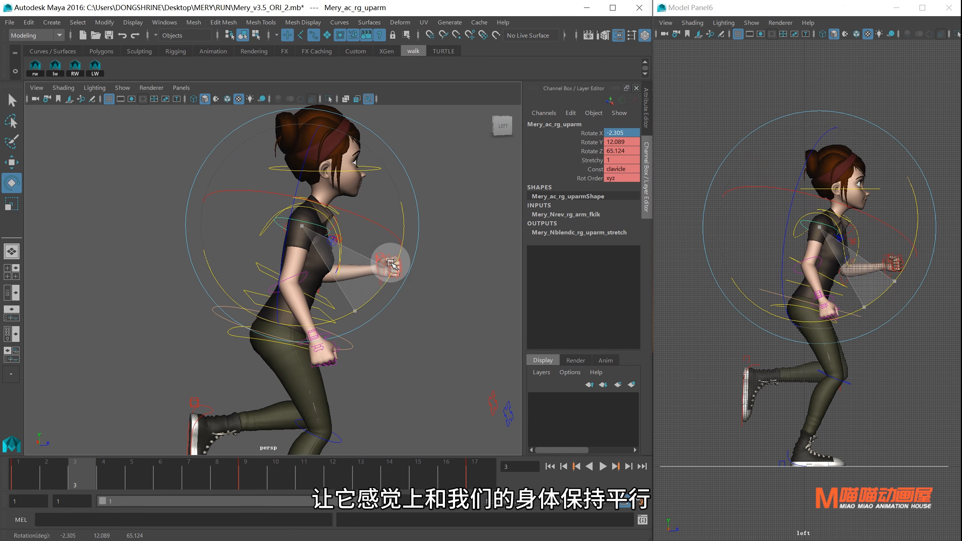
Rotate the right forearm slightly backward at frame 3 to about 27.7 in Rotate Y.
{"action": "key", "text": "q"}
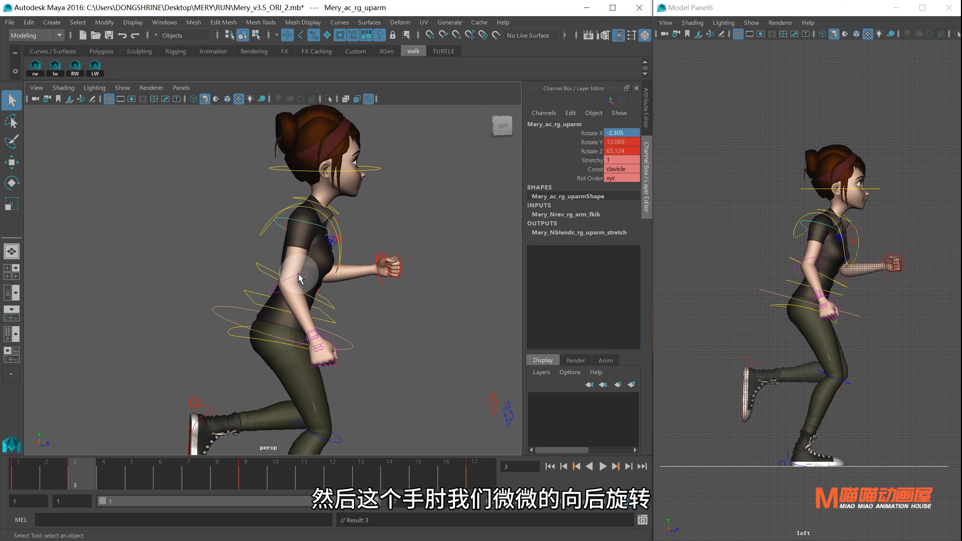
{"action": "left_click", "coordinate": [298, 275]}
{"action": "key", "text": "e"}
{"action": "left_click_drag", "start_coordinate": [388, 299], "coordinate": [279, 301]}
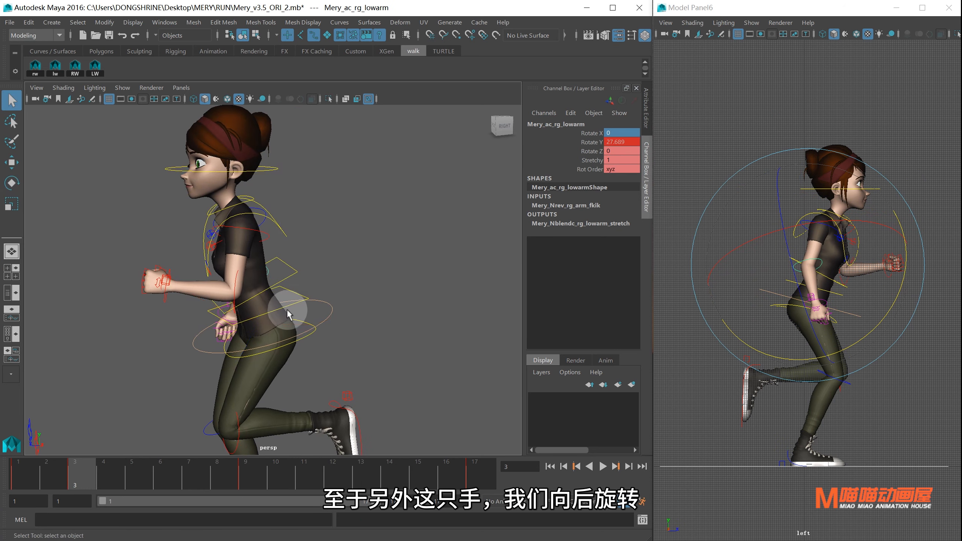
Rotate the left arm backward at frame 3, adjusting its controls from the side view.
{"action": "key", "text": "q"}
{"action": "left_click", "coordinate": [255, 233]}
{"action": "key", "text": "e"}
{"action": "left_click_drag", "start_coordinate": [138, 251], "coordinate": [175, 297]}
{"action": "left_click_drag", "start_coordinate": [223, 282], "coordinate": [309, 264], "text": "alt"}
{"action": "key", "text": "q"}
{"action": "left_click", "coordinate": [344, 260]}
{"action": "left_click_drag", "start_coordinate": [390, 264], "coordinate": [253, 272], "text": "alt"}
{"action": "key", "text": "e"}
{"action": "left_click_drag", "start_coordinate": [191, 276], "coordinate": [314, 281]}
{"action": "key", "text": "q"}
Select all the rig's controls and key the complete low pose at frame 3.
{"action": "right_click_drag", "start_coordinate": [314, 281], "coordinate": [219, 264], "text": "alt"}
{"action": "middle_click_drag", "start_coordinate": [273, 261], "coordinate": [261, 211], "text": "alt"}
{"action": "left_click_drag", "start_coordinate": [97, 126], "coordinate": [474, 450]}
{"action": "key", "text": "s"}
At frame 5, raise the torso control to 0 in Translate Y.
{"action": "left_click", "coordinate": [143, 476]}
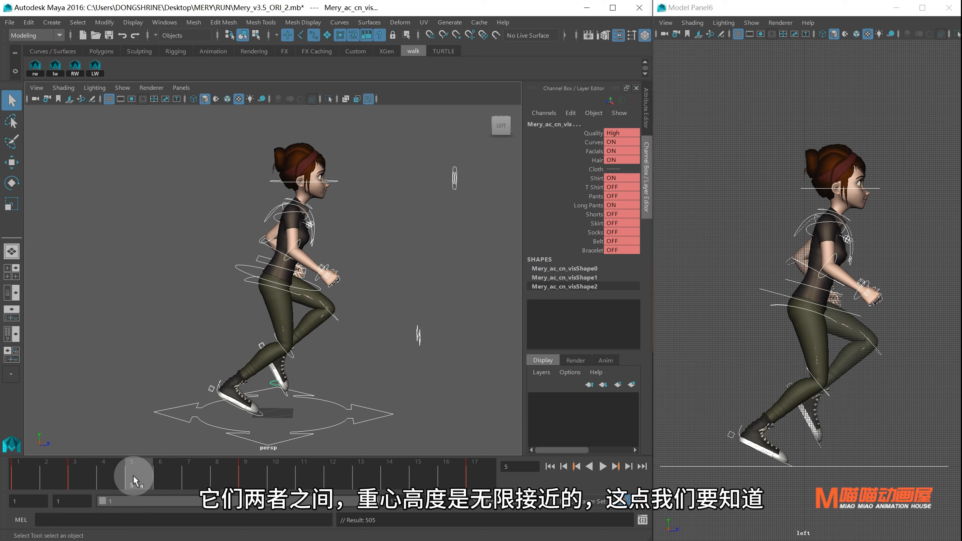
{"action": "left_click", "coordinate": [311, 292]}
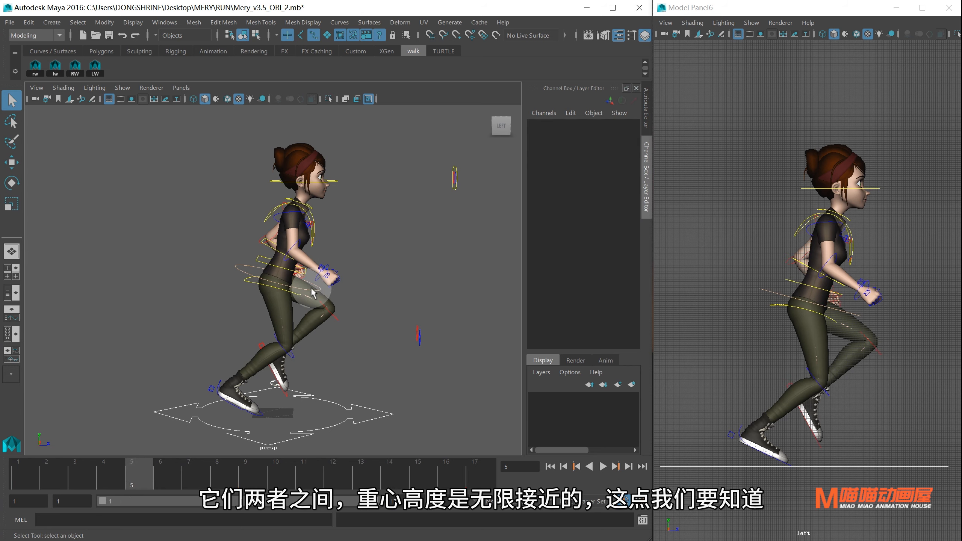
{"action": "left_click", "coordinate": [311, 293]}
{"action": "key", "text": "w"}
{"action": "left_click_drag", "start_coordinate": [279, 172], "coordinate": [278, 162]}
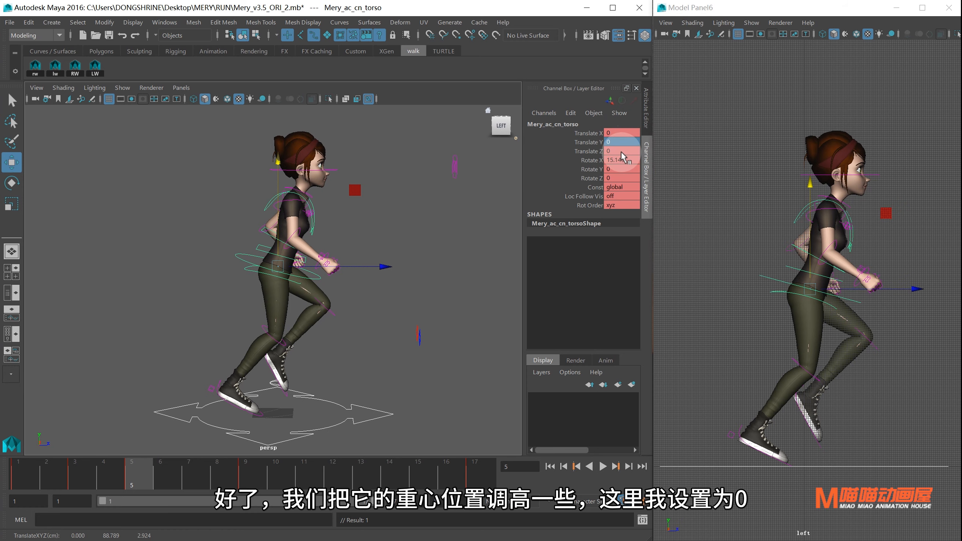
Lower the right IK foot toward the ground at frame 5 and shift it backward to straighten the rear leg.
{"action": "left_click", "coordinate": [753, 447]}
{"action": "left_click_drag", "start_coordinate": [753, 324], "coordinate": [754, 328]}
{"action": "left_click_drag", "start_coordinate": [857, 434], "coordinate": [839, 428]}
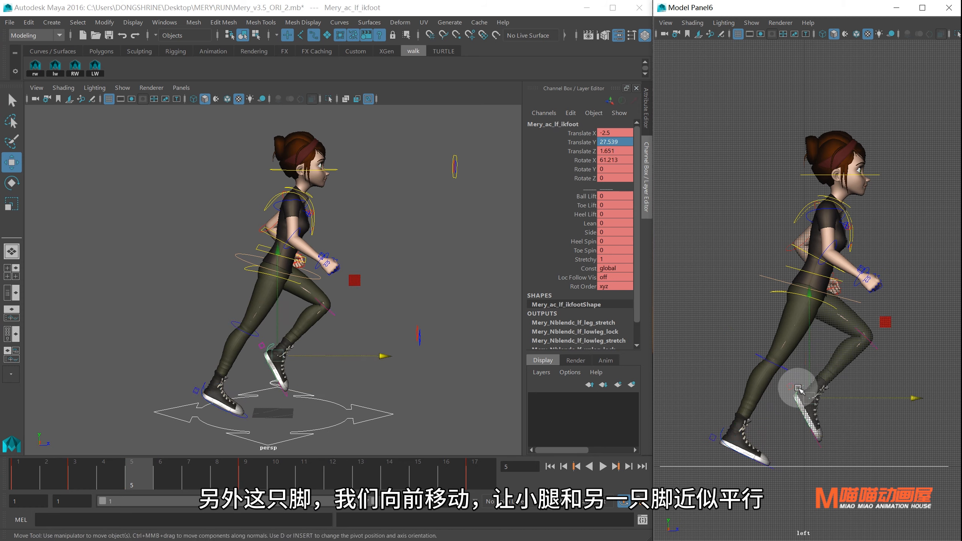
Move the left IK foot forward at frame 5 to about Z 17.3 and rotate it to about X 26.1, parallel to the rear foot.
{"action": "left_click_drag", "start_coordinate": [857, 399], "coordinate": [888, 395]}
{"action": "key", "text": "e"}
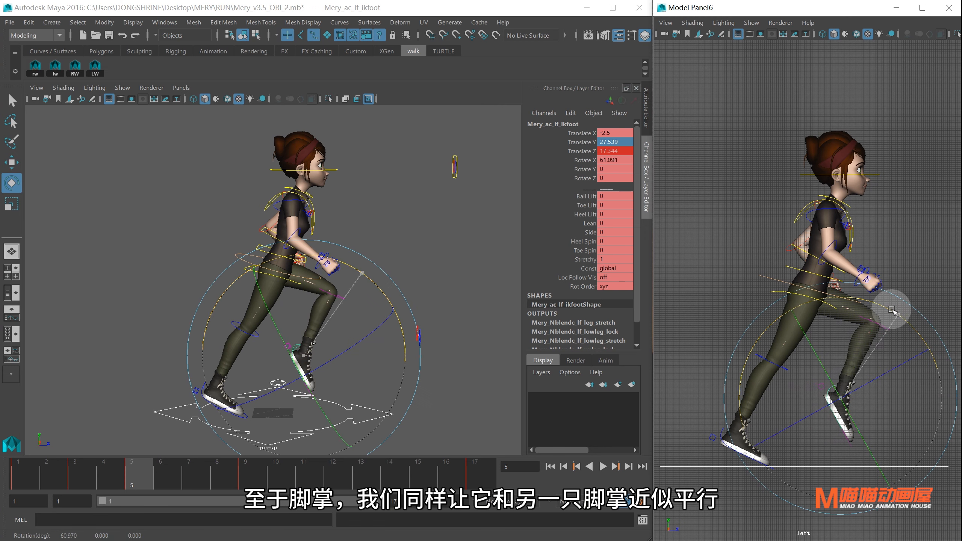
{"action": "left_click_drag", "start_coordinate": [892, 310], "coordinate": [844, 299]}
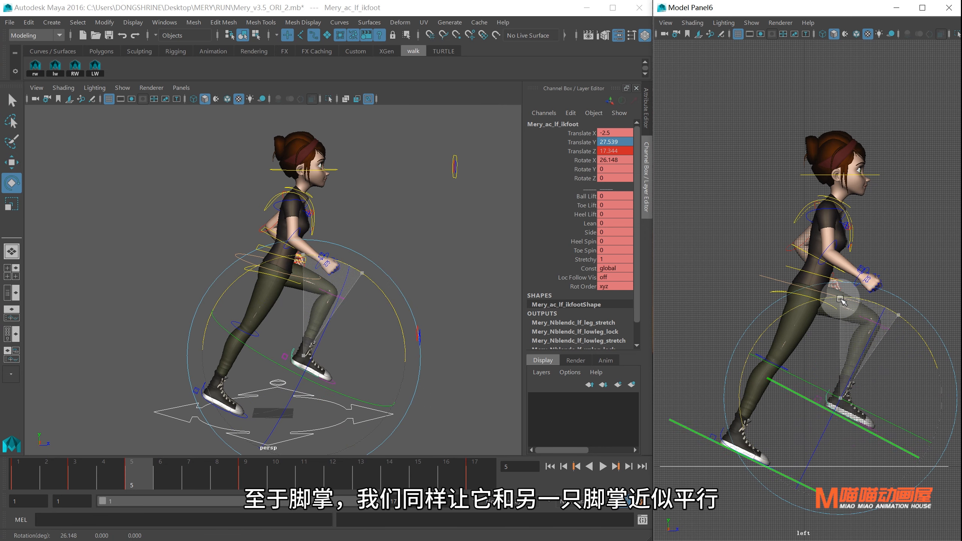
Rotate the right upper arm forward at frame 5 to about X -8.5, Y 39.2 and Z 55.5.
{"action": "scroll", "coordinate": [365, 236], "scroll_direction": "up", "scroll_amount": 5}
{"action": "left_click_drag", "start_coordinate": [365, 237], "coordinate": [262, 212], "text": "alt"}
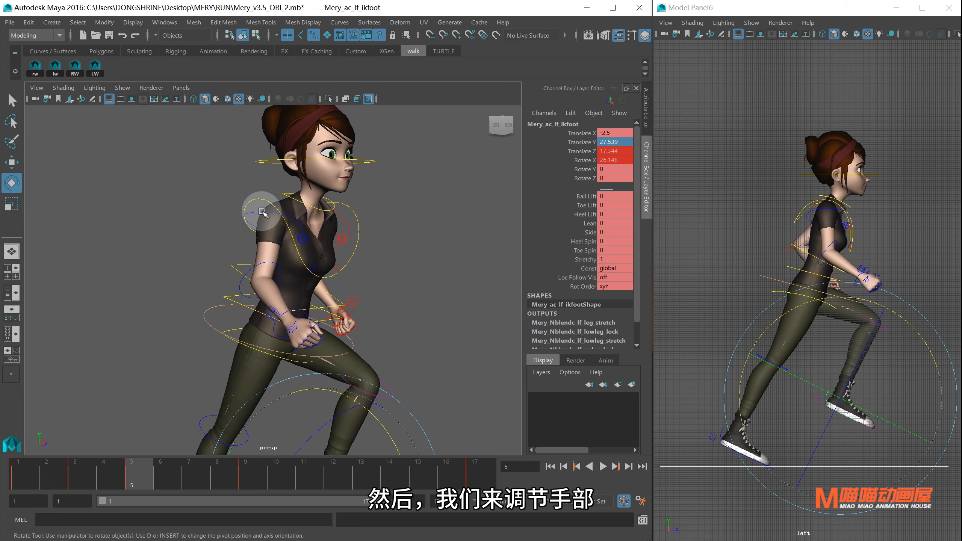
{"action": "left_click", "coordinate": [261, 212]}
{"action": "left_click_drag", "start_coordinate": [338, 262], "coordinate": [349, 240]}
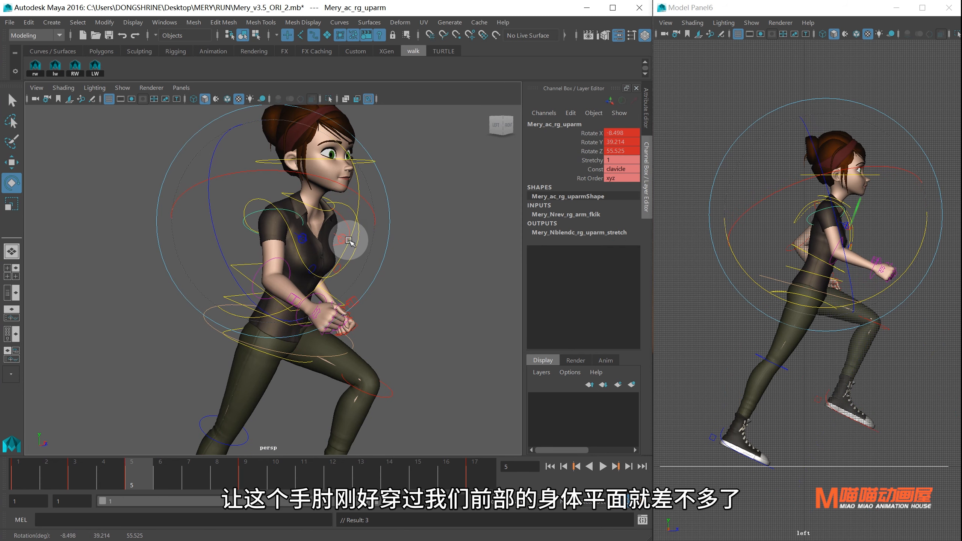
Rotate the right forearm slightly forward at frame 5.
{"action": "key", "text": "q"}
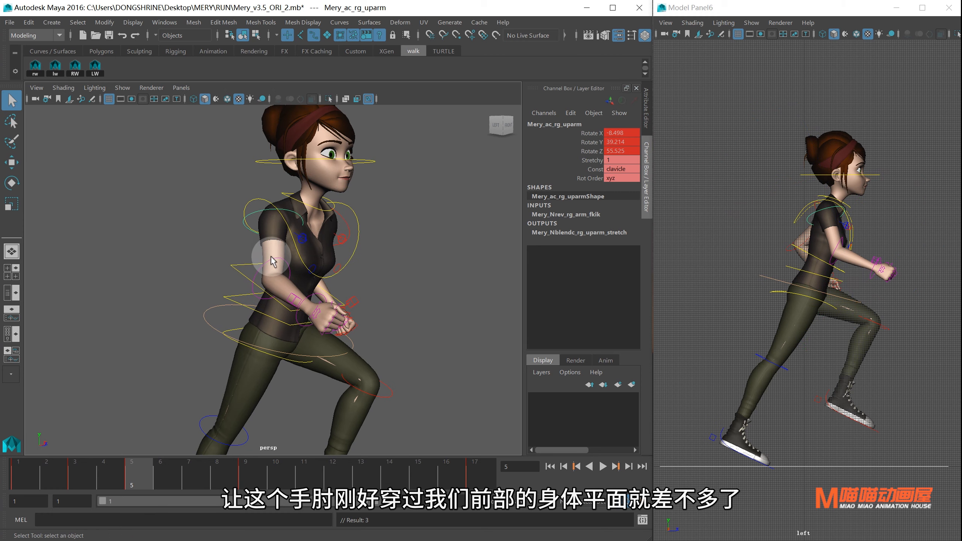
{"action": "left_click", "coordinate": [271, 261]}
{"action": "key", "text": "e"}
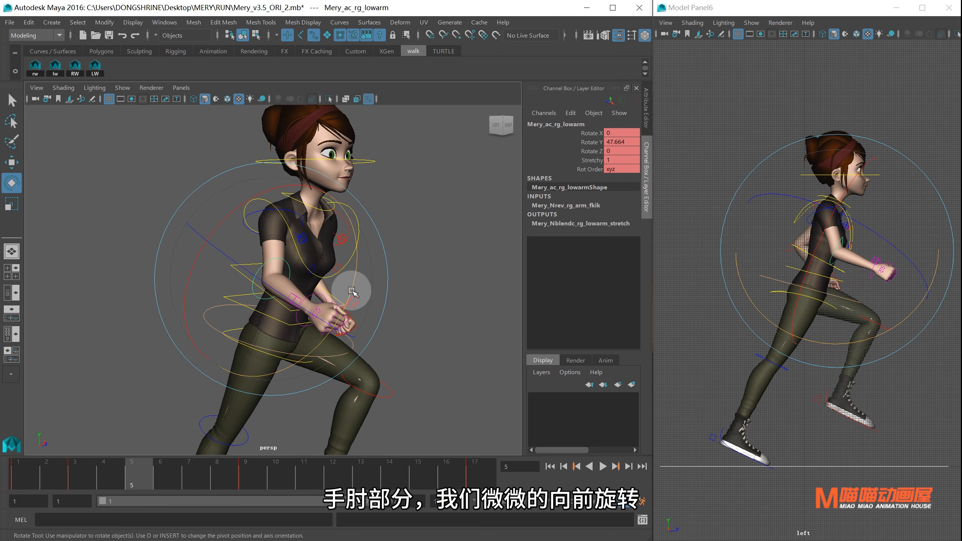
{"action": "left_click_drag", "start_coordinate": [351, 291], "coordinate": [360, 265]}
Rotate the left upper arm slightly backward at frame 5 and adjust the left forearm to match.
{"action": "left_click_drag", "start_coordinate": [468, 311], "coordinate": [318, 298], "text": "alt"}
{"action": "key", "text": "q"}
{"action": "left_click", "coordinate": [244, 227]}
{"action": "key", "text": "e"}
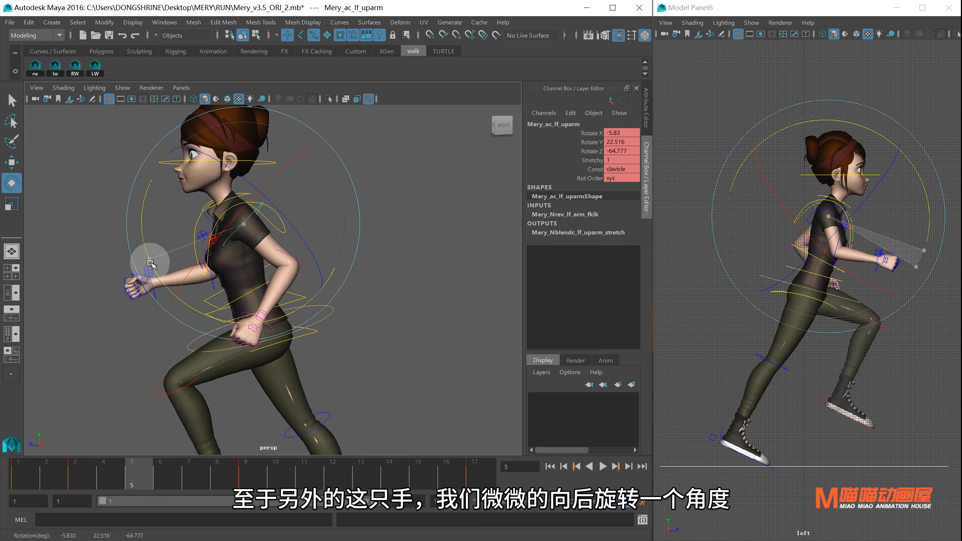
{"action": "left_click_drag", "start_coordinate": [150, 265], "coordinate": [260, 256]}
{"action": "key", "text": "q"}
{"action": "left_click", "coordinate": [292, 253]}
{"action": "key", "text": "e"}
{"action": "left_click", "coordinate": [179, 170]}
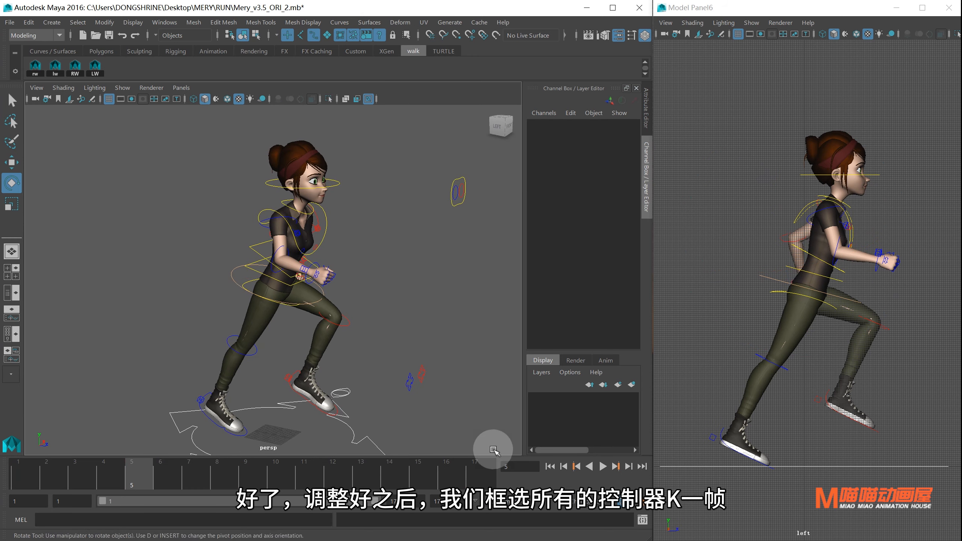
Key all of the character's controls at frame 5 and go to frame 7.
{"action": "left_click_drag", "start_coordinate": [494, 450], "coordinate": [489, 445]}
{"action": "key", "text": "s"}
{"action": "left_click", "coordinate": [191, 465]}
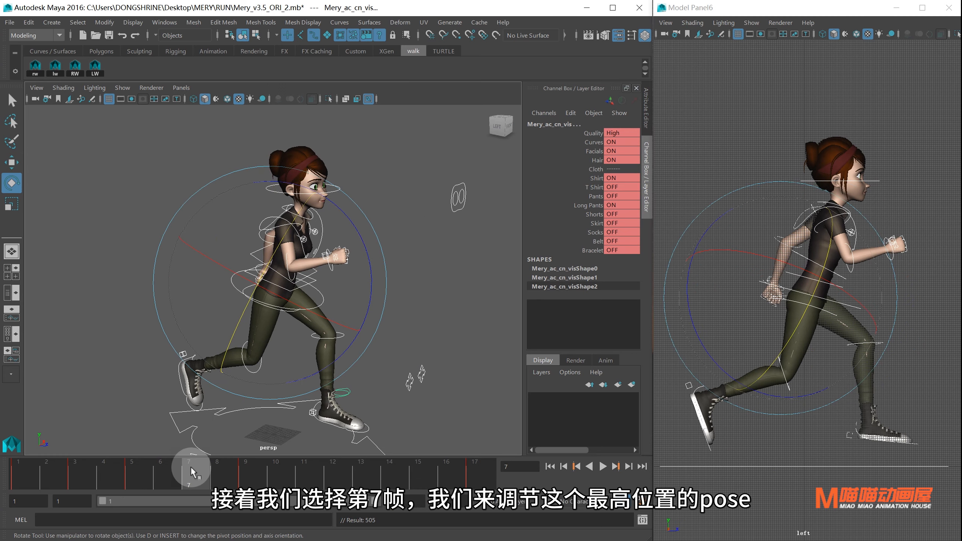
Raise the torso control at frame 7 by setting its Translate Y to 0.5.
{"action": "left_click_drag", "start_coordinate": [362, 312], "coordinate": [309, 258], "text": "alt"}
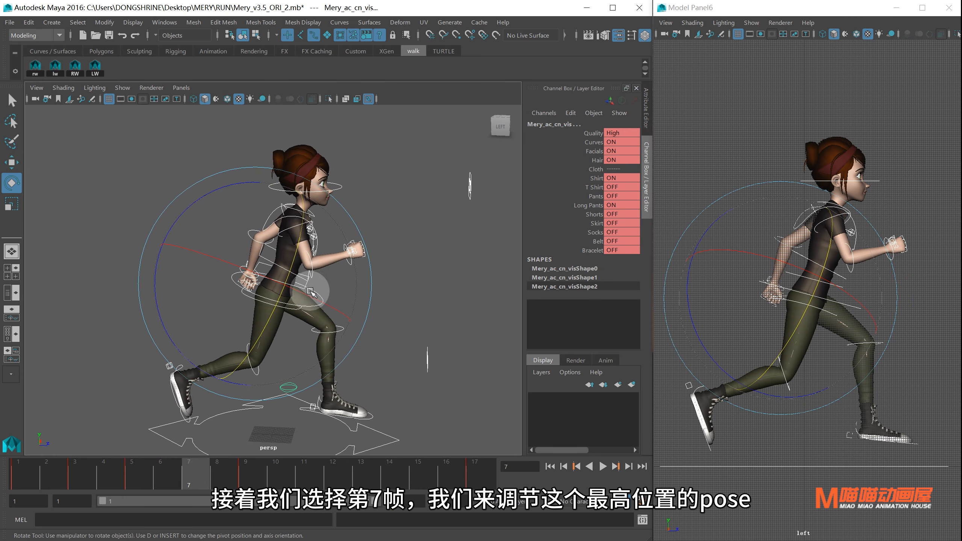
{"action": "left_click_drag", "start_coordinate": [310, 292], "coordinate": [321, 308], "text": "alt"}
{"action": "key", "text": "q"}
{"action": "left_click", "coordinate": [318, 310]}
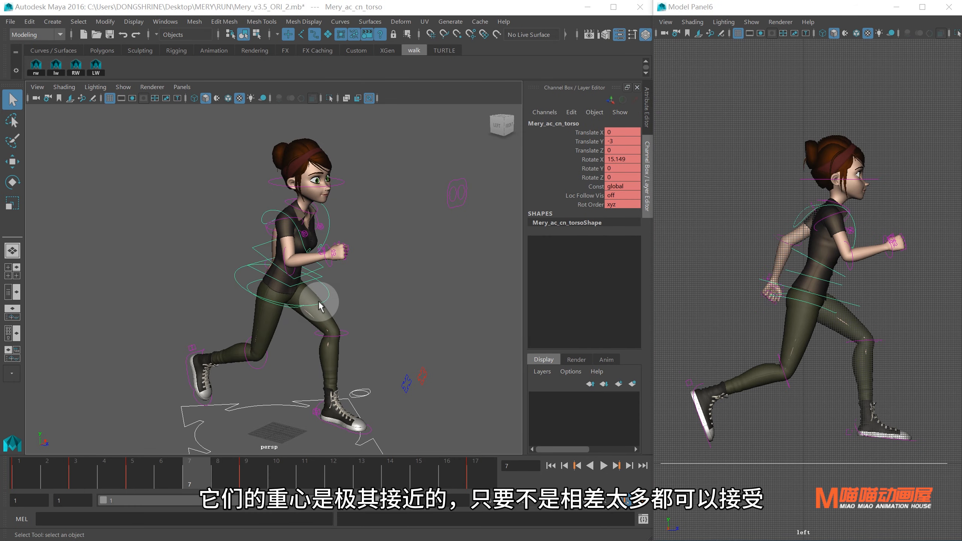
{"action": "key", "text": "w"}
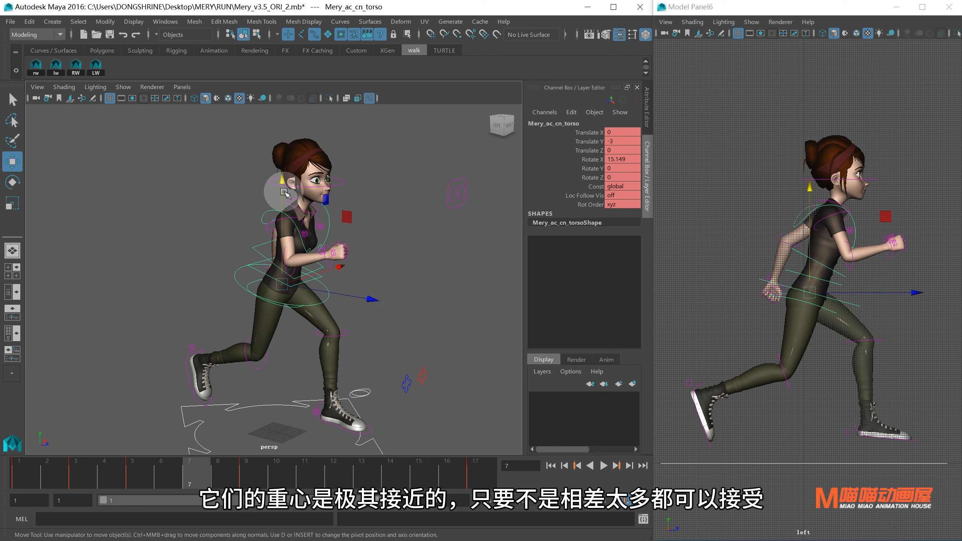
{"action": "left_click_drag", "start_coordinate": [283, 185], "coordinate": [283, 180]}
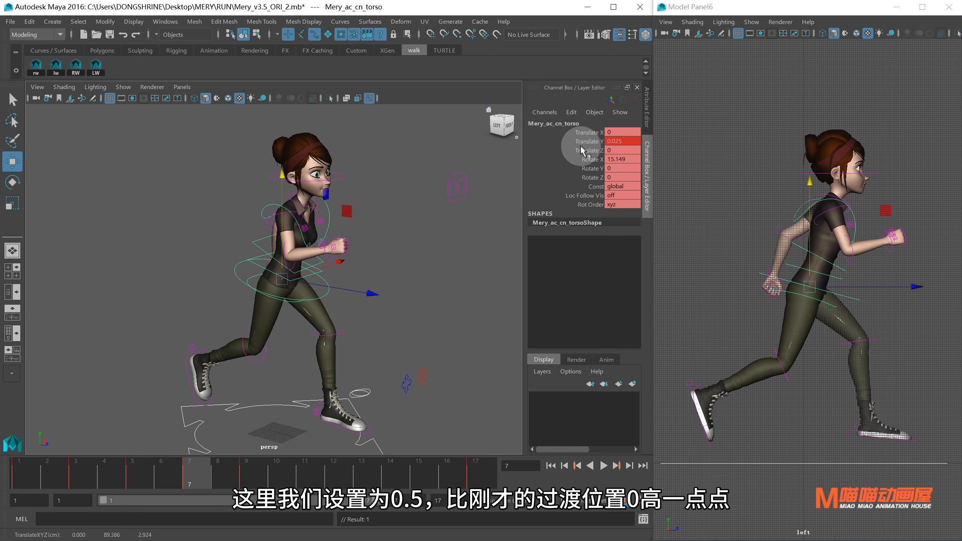
{"action": "key", "text": "Return"}
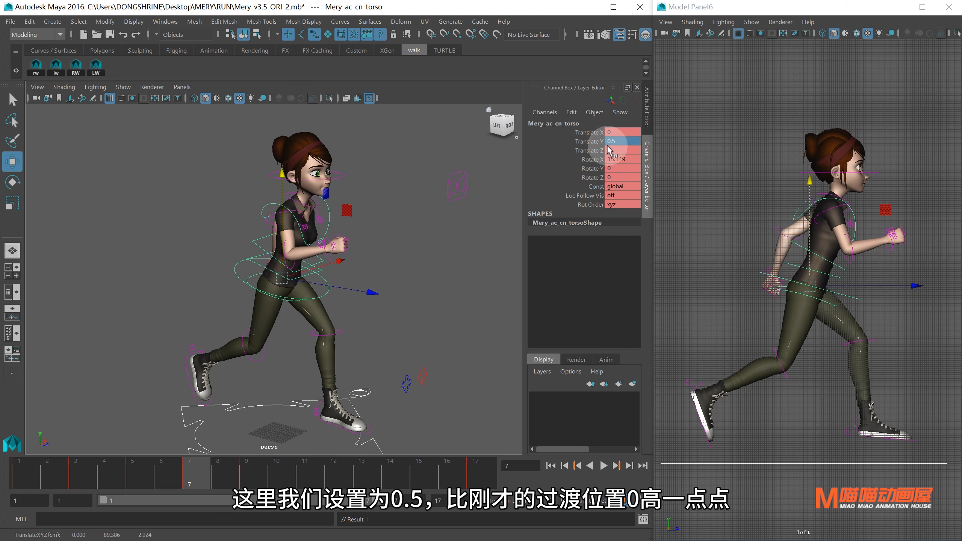
Lower the right IK foot at frame 7 to about Y 26.5, pull it back to about Z -56.6 and rotate it to trail behind.
{"action": "left_click", "coordinate": [698, 385]}
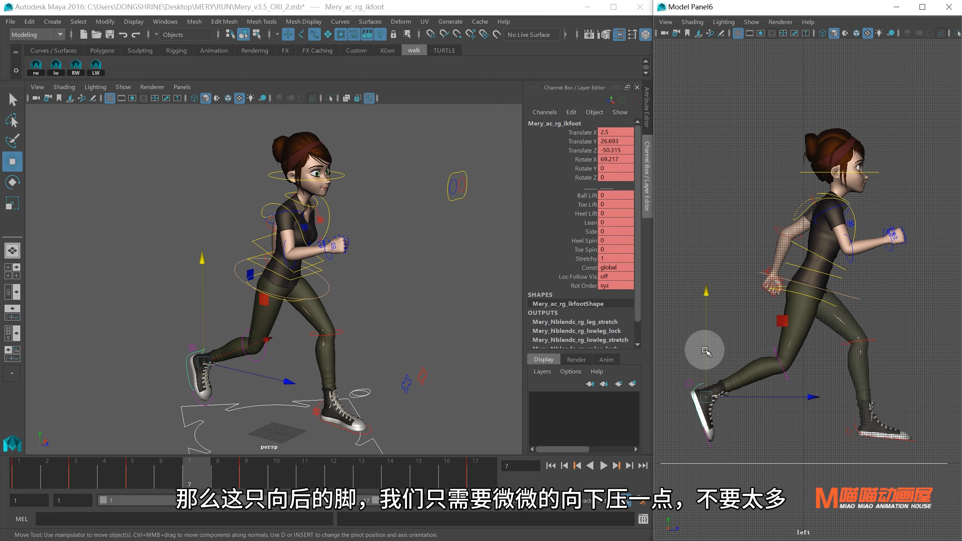
{"action": "left_click_drag", "start_coordinate": [707, 294], "coordinate": [707, 295]}
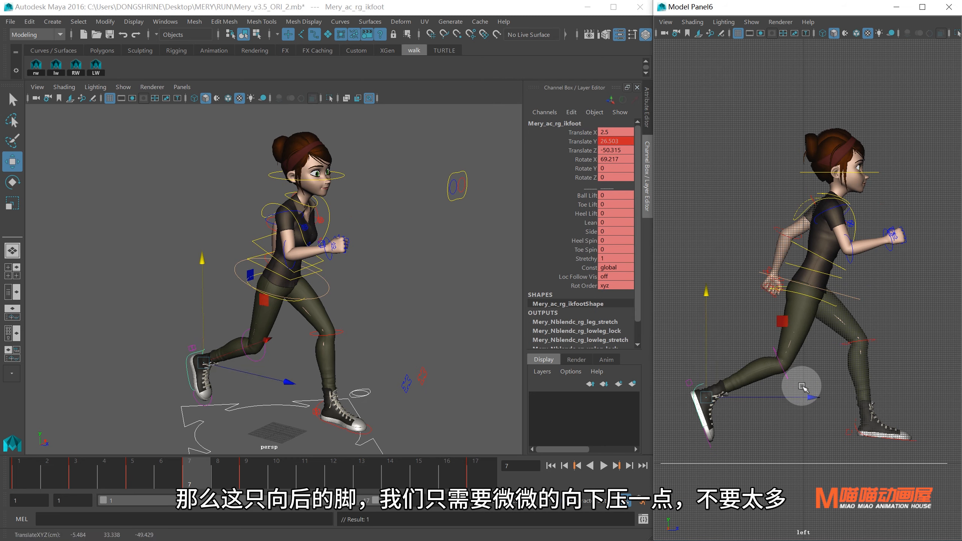
{"action": "left_click_drag", "start_coordinate": [808, 397], "coordinate": [798, 395]}
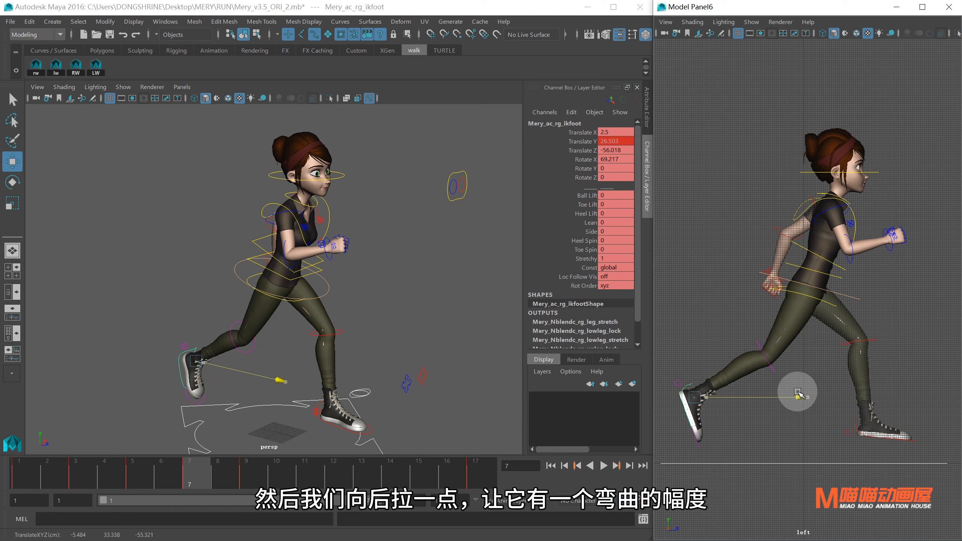
{"action": "key", "text": "e"}
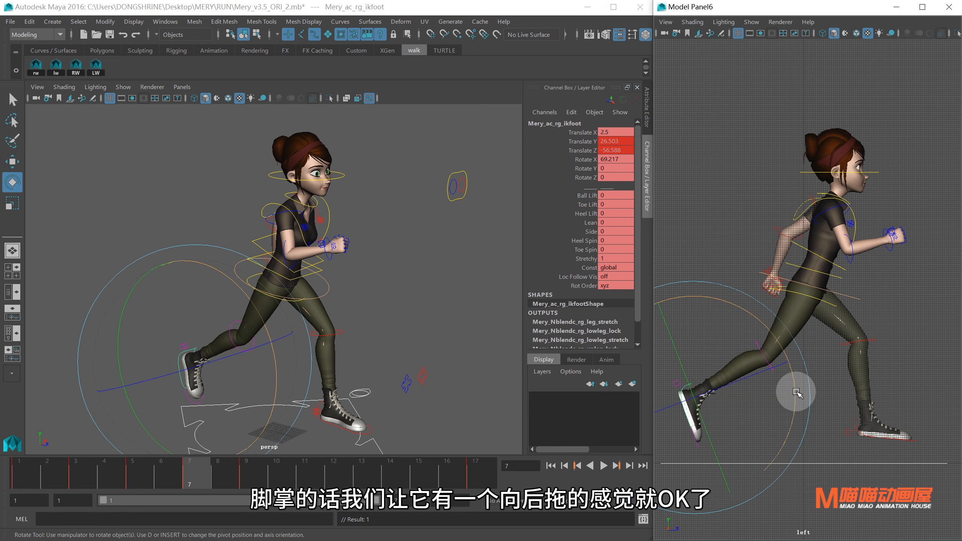
{"action": "left_click_drag", "start_coordinate": [780, 341], "coordinate": [788, 381]}
Raise the left IK foot at frame 7 to about Y 16.4, move it forward to Z 40.1 and rotate it to X -14.
{"action": "left_click", "coordinate": [867, 432]}
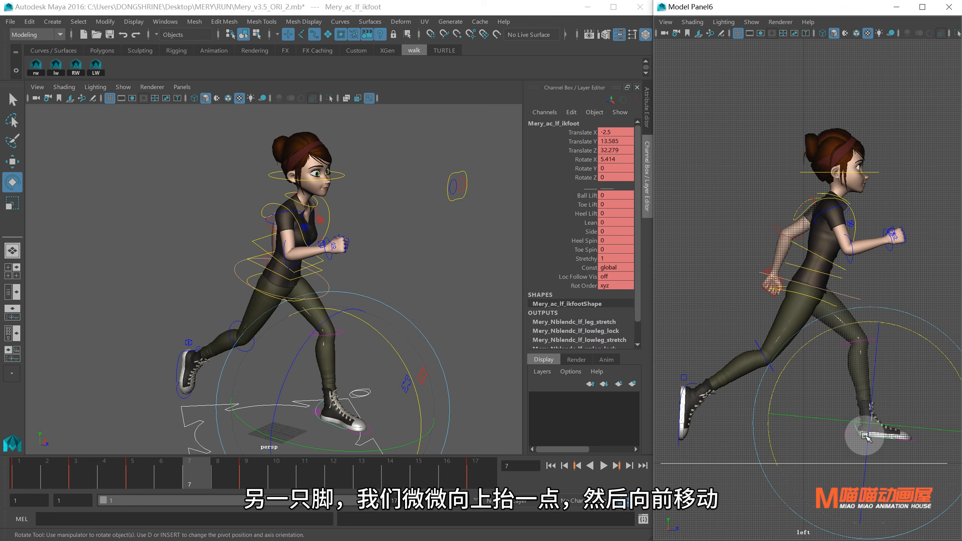
{"action": "key", "text": "w"}
{"action": "left_click_drag", "start_coordinate": [869, 319], "coordinate": [870, 315]}
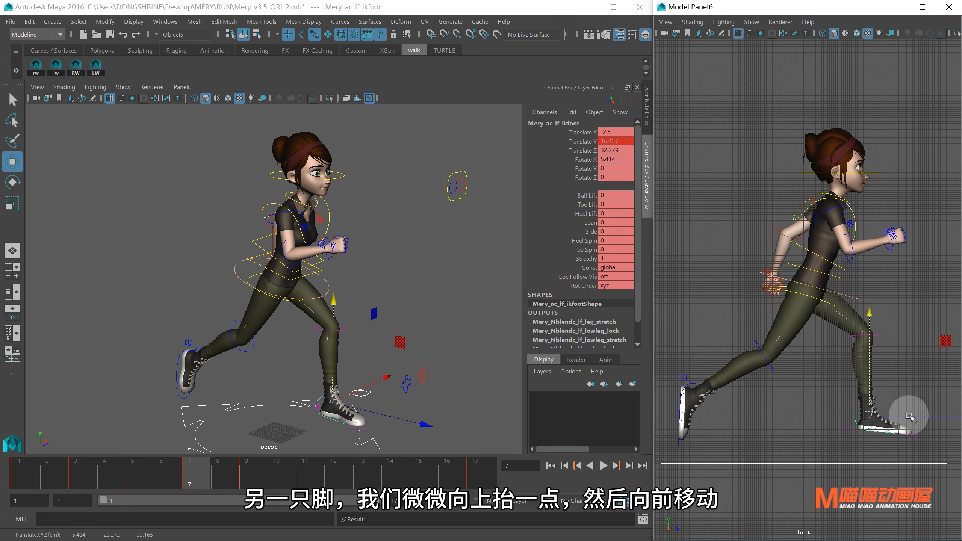
{"action": "left_click_drag", "start_coordinate": [911, 417], "coordinate": [927, 414]}
{"action": "key", "text": "e"}
{"action": "left_click_drag", "start_coordinate": [923, 326], "coordinate": [887, 312]}
{"action": "key", "text": "q"}
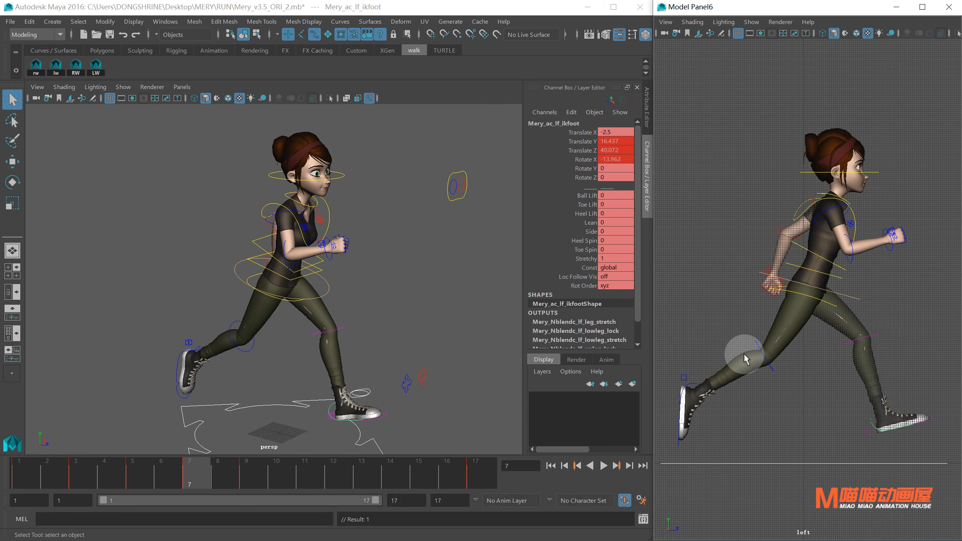
Scrub the motion from frame 1 to 7 and key all of the character's controls at frame 7.
{"action": "left_click_drag", "start_coordinate": [23, 472], "coordinate": [198, 471]}
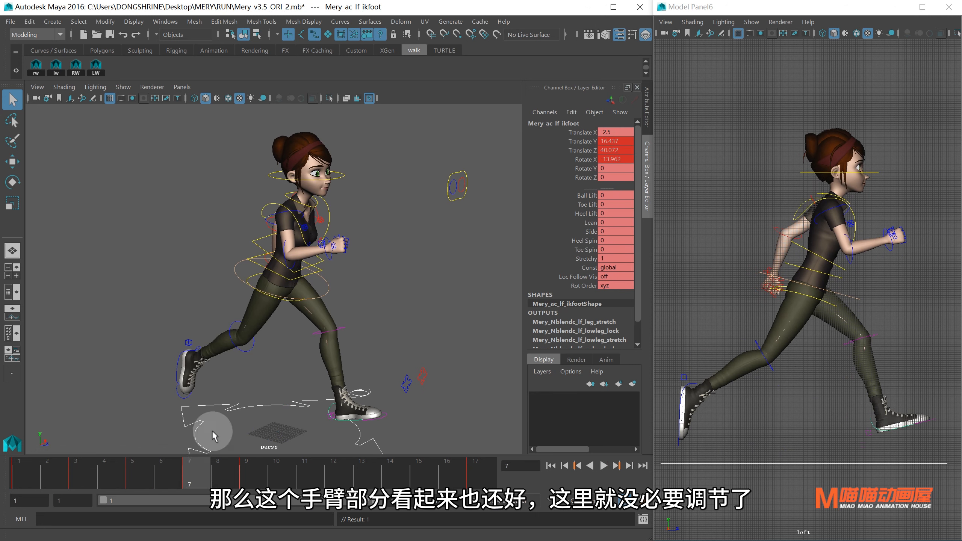
{"action": "left_click_drag", "start_coordinate": [109, 114], "coordinate": [496, 427]}
{"action": "key", "text": "s"}
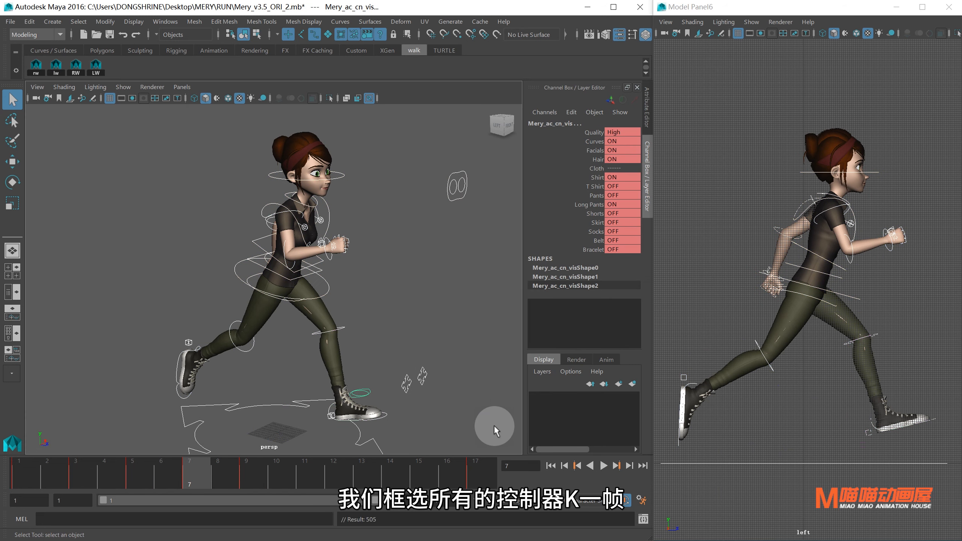
Review the second half of the cycle and set the torso control's Translate Y to -7 at frame 11.
{"action": "left_click", "coordinate": [252, 478]}
{"action": "left_click_drag", "start_coordinate": [251, 478], "coordinate": [459, 468]}
{"action": "left_click", "coordinate": [257, 471]}
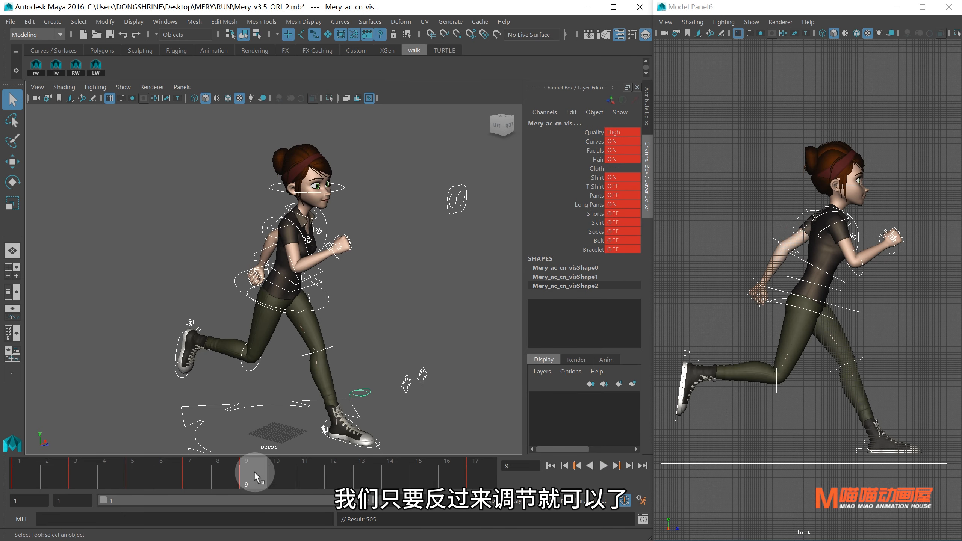
{"action": "left_click", "coordinate": [307, 470]}
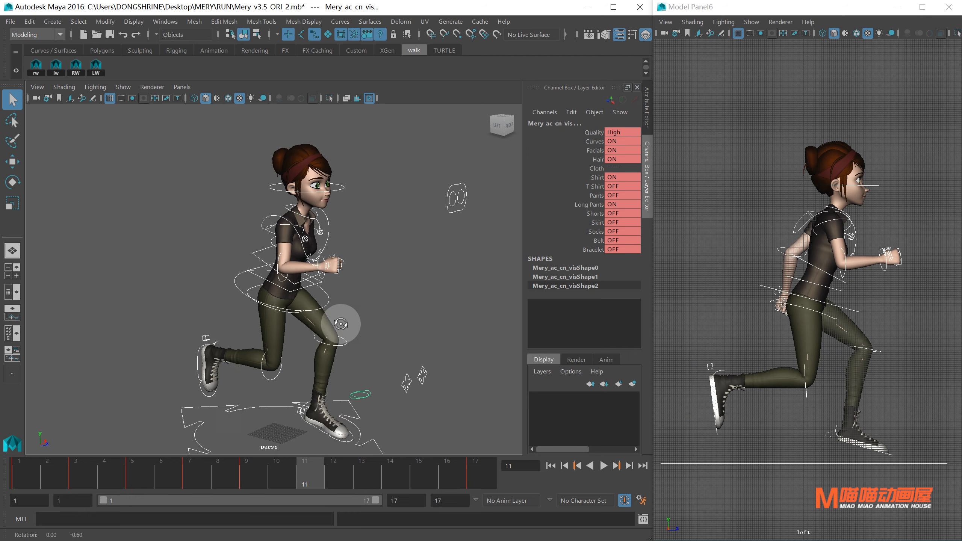
{"action": "left_click_drag", "start_coordinate": [333, 322], "coordinate": [325, 290], "text": "alt"}
{"action": "left_click", "coordinate": [327, 292]}
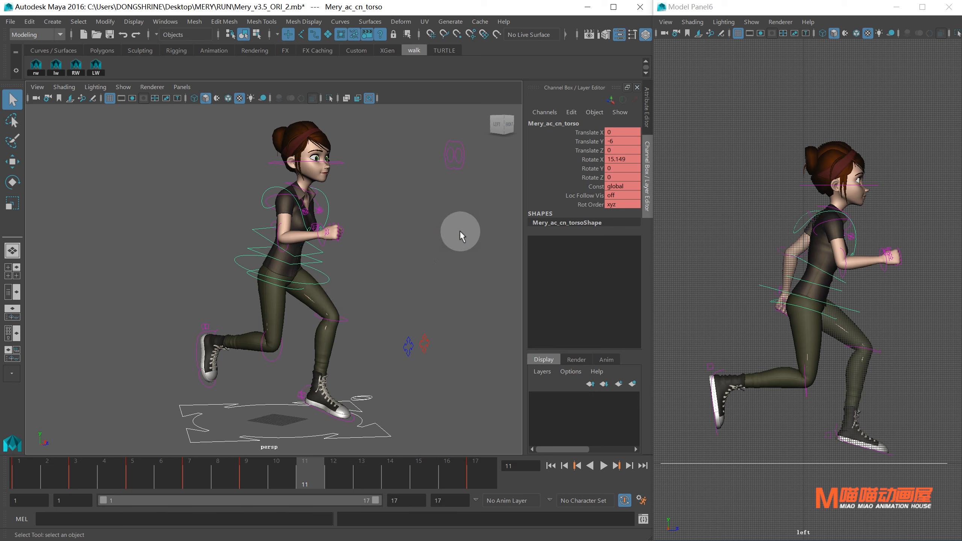
{"action": "key", "text": "Return"}
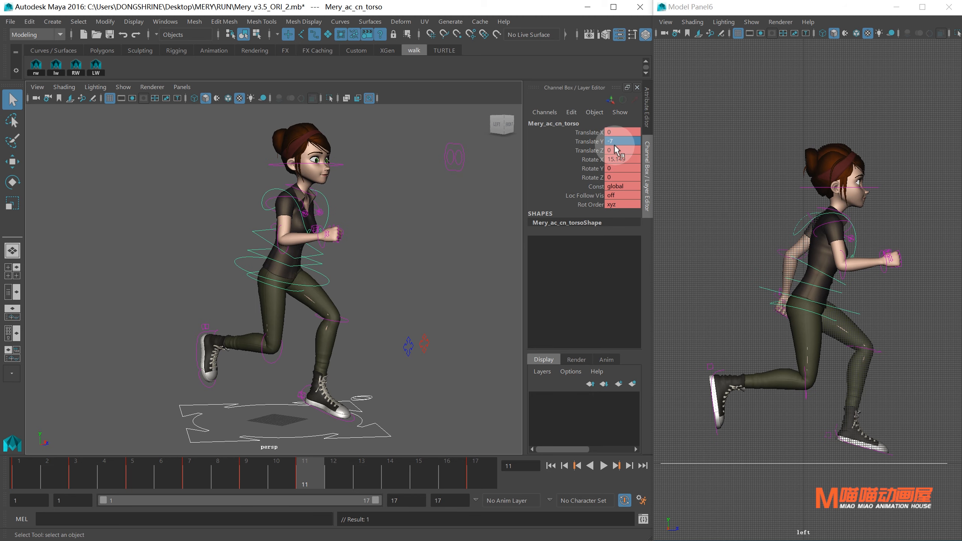
Zero the left IK foot's Translate Y, Translate Z and Rotate X at frame 11 and shift the foot slightly backward.
{"action": "left_click", "coordinate": [321, 415]}
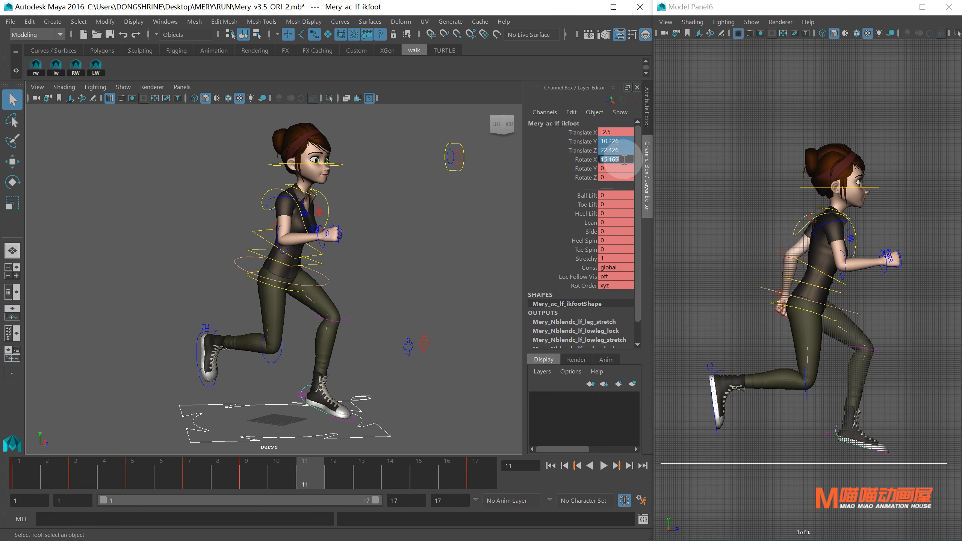
{"action": "type", "text": "0"}
{"action": "key", "text": "Return"}
{"action": "key", "text": "w"}
{"action": "left_click", "coordinate": [881, 444]}
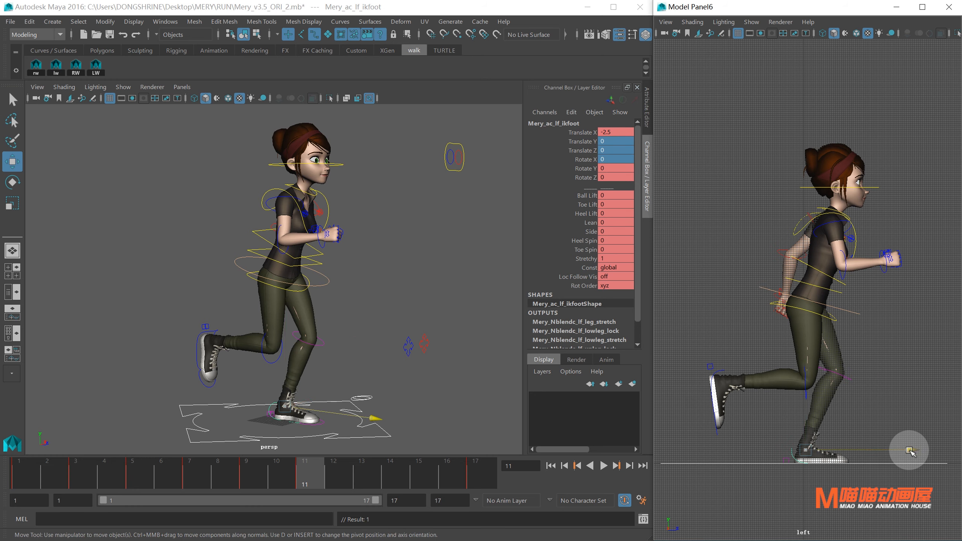
{"action": "left_click_drag", "start_coordinate": [910, 451], "coordinate": [907, 452]}
Move the right IK foot at frame 11 to about Y 36.6 and Z -24.6 and rotate it to about X 92.7.
{"action": "left_click", "coordinate": [718, 374]}
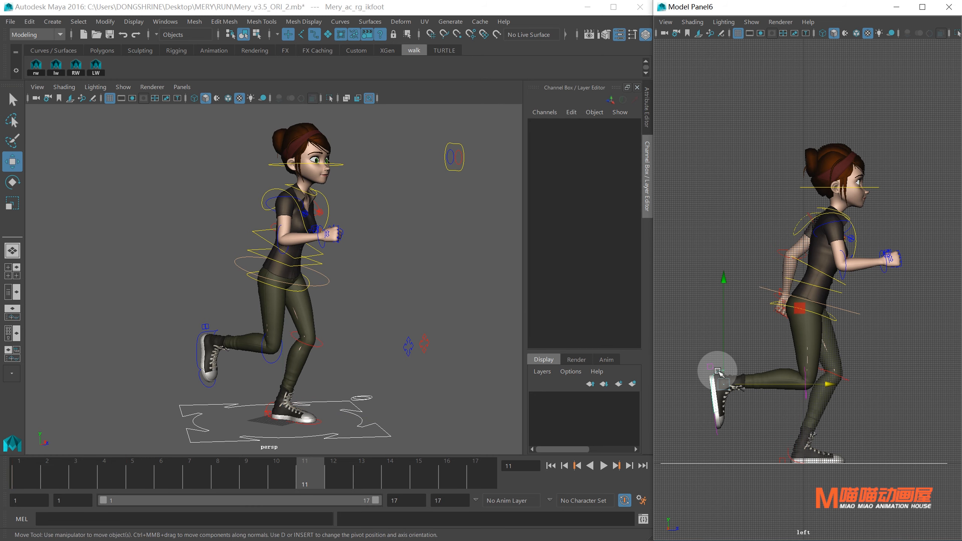
{"action": "left_click_drag", "start_coordinate": [755, 384], "coordinate": [788, 390]}
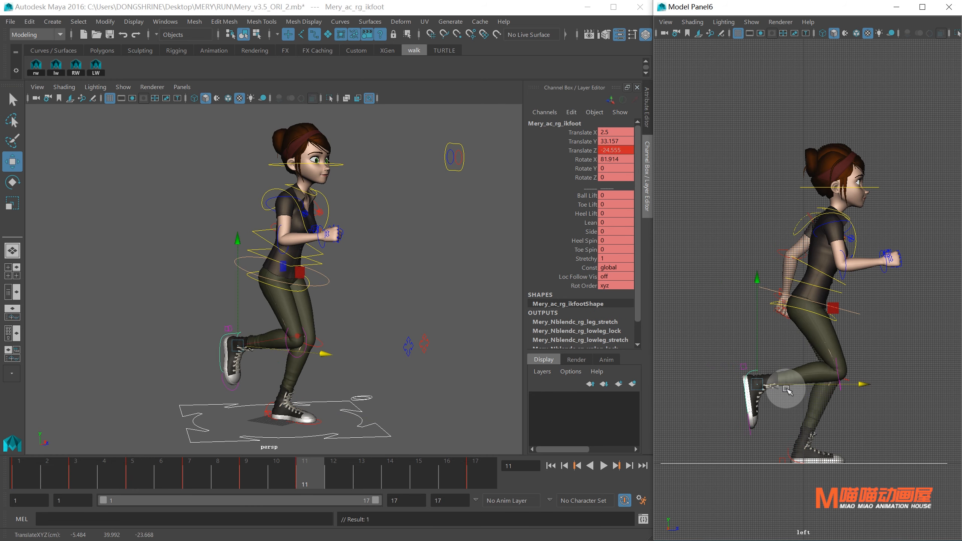
{"action": "left_click_drag", "start_coordinate": [757, 283], "coordinate": [775, 294]}
{"action": "key", "text": "e"}
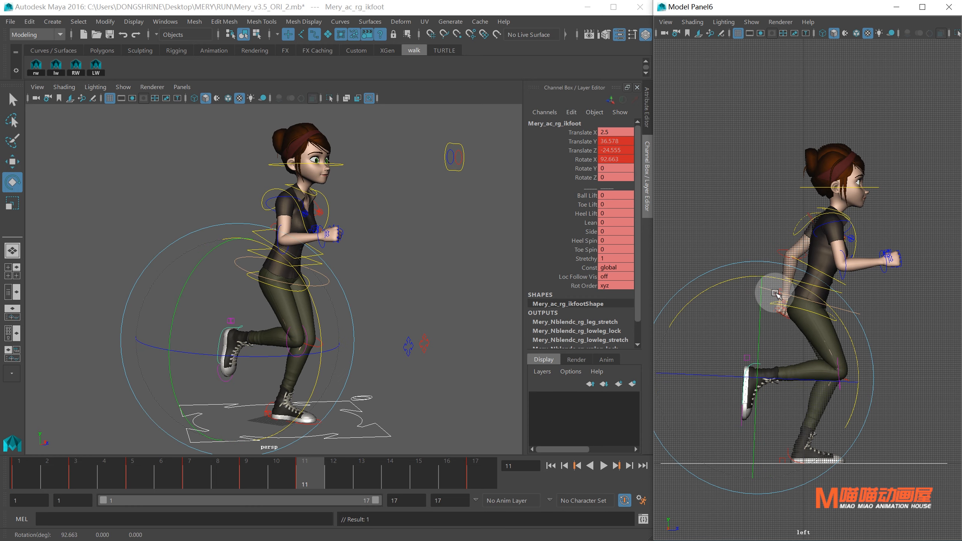
Rotate the right arm backward at frame 11 for the passing pose.
{"action": "left_click_drag", "start_coordinate": [284, 204], "coordinate": [292, 217], "text": "alt"}
{"action": "left_click", "coordinate": [281, 206]}
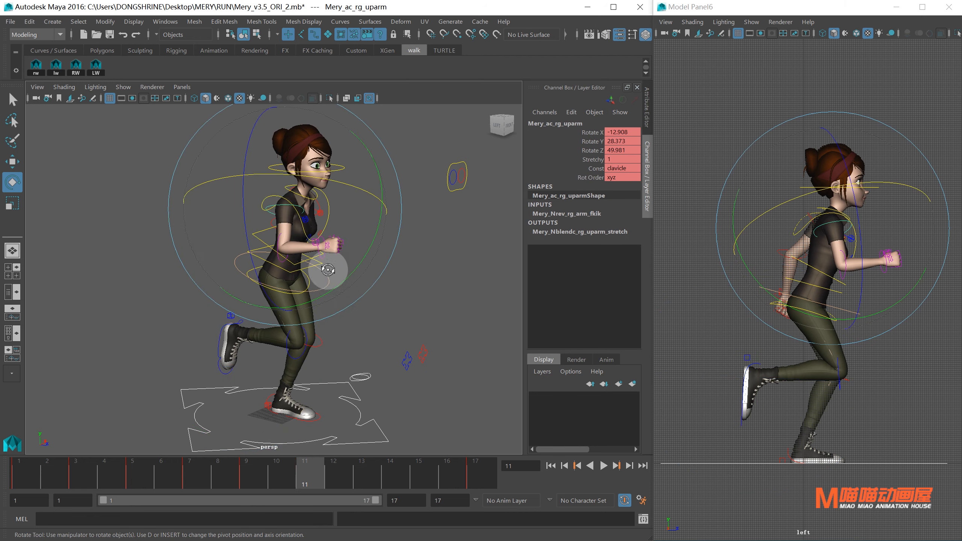
{"action": "left_click_drag", "start_coordinate": [322, 268], "coordinate": [357, 308], "text": "alt"}
{"action": "key", "text": "w"}
{"action": "left_click", "coordinate": [281, 236]}
{"action": "key", "text": "e"}
{"action": "left_click_drag", "start_coordinate": [410, 279], "coordinate": [224, 250], "text": "alt"}
Rotate the left upper arm forward at frame 11 and straighten the left forearm to about Rotate Y -27.3.
{"action": "left_click", "coordinate": [300, 228]}
{"action": "left_click", "coordinate": [259, 207]}
{"action": "left_click_drag", "start_coordinate": [315, 296], "coordinate": [259, 301]}
{"action": "left_click", "coordinate": [386, 264]}
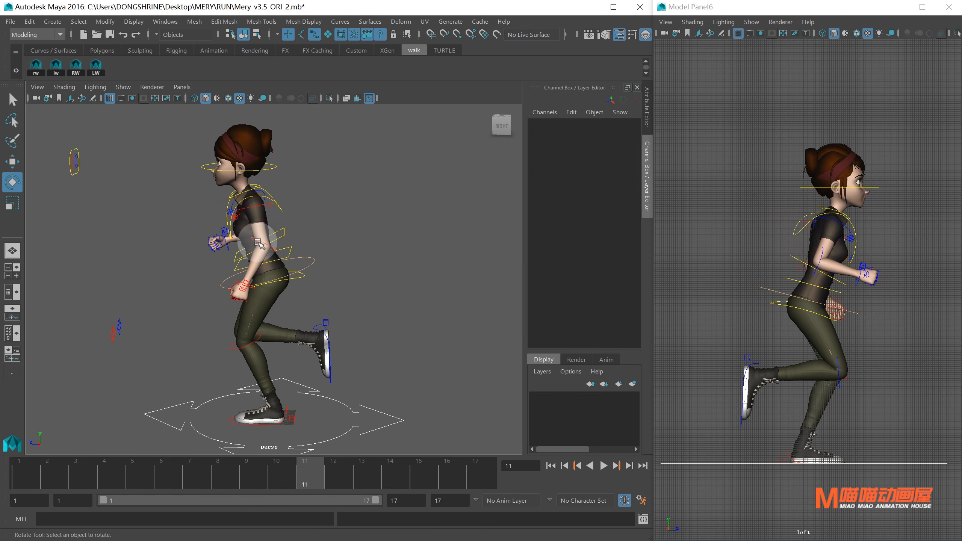
{"action": "left_click", "coordinate": [260, 240]}
{"action": "left_click_drag", "start_coordinate": [163, 261], "coordinate": [167, 275]}
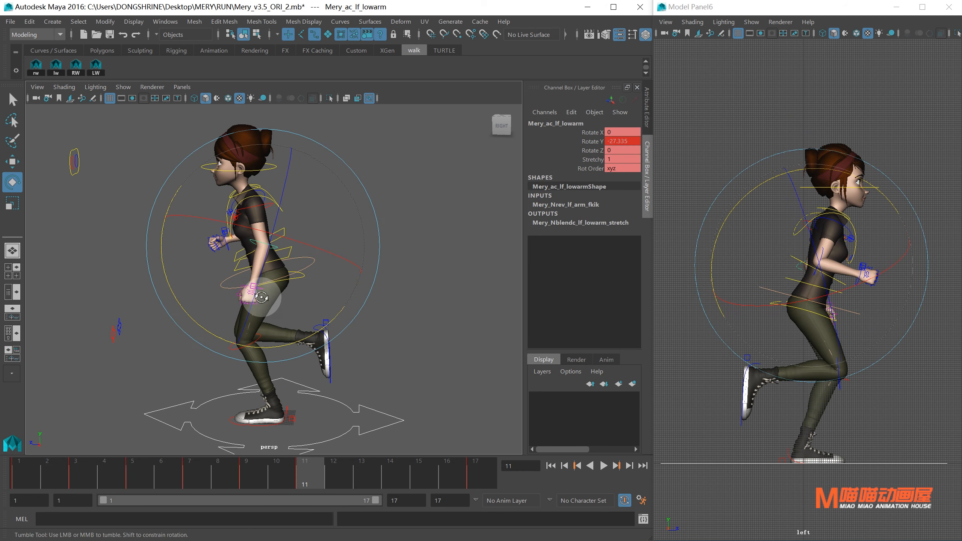
Scrub the timeline around frame 11 and key all of the character's controls at frame 11.
{"action": "left_click_drag", "start_coordinate": [261, 297], "coordinate": [406, 292], "text": "alt"}
{"action": "left_click_drag", "start_coordinate": [279, 476], "coordinate": [316, 470]}
{"action": "left_click_drag", "start_coordinate": [167, 139], "coordinate": [492, 435]}
{"action": "key", "text": "s"}
Raise the torso control at frame 13 to Translate Y 0.
{"action": "left_click", "coordinate": [367, 476]}
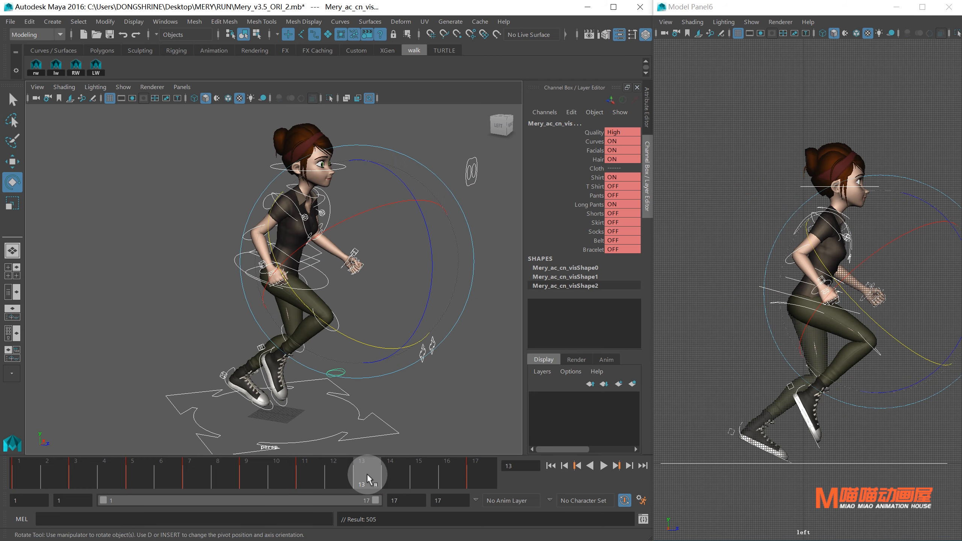
{"action": "key", "text": "q"}
{"action": "left_click_drag", "start_coordinate": [321, 281], "coordinate": [323, 292]}
{"action": "key", "text": "w"}
{"action": "left_click_drag", "start_coordinate": [281, 165], "coordinate": [284, 152]}
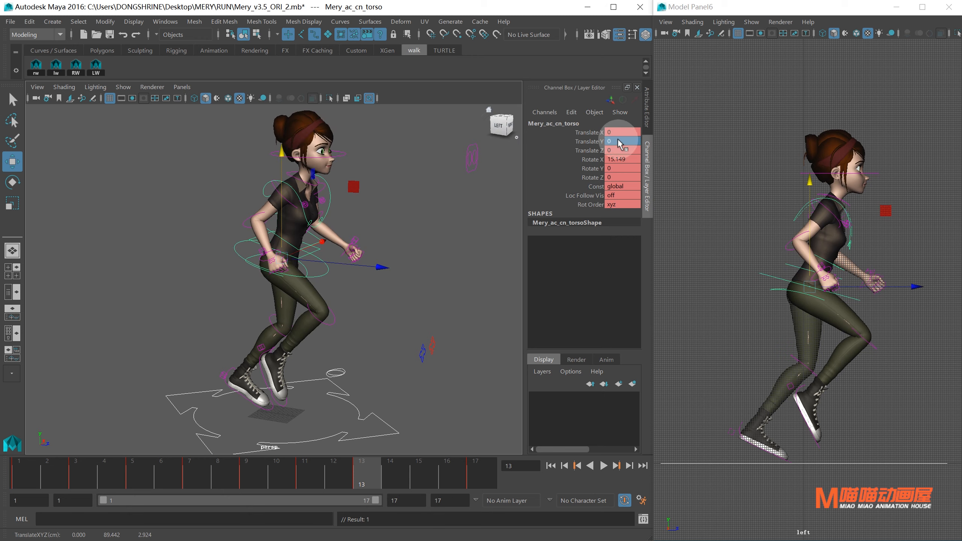
Lower the left IK foot at frame 13 to about Y 8.8 and pull it back to about Z -35.8.
{"action": "left_click", "coordinate": [748, 443]}
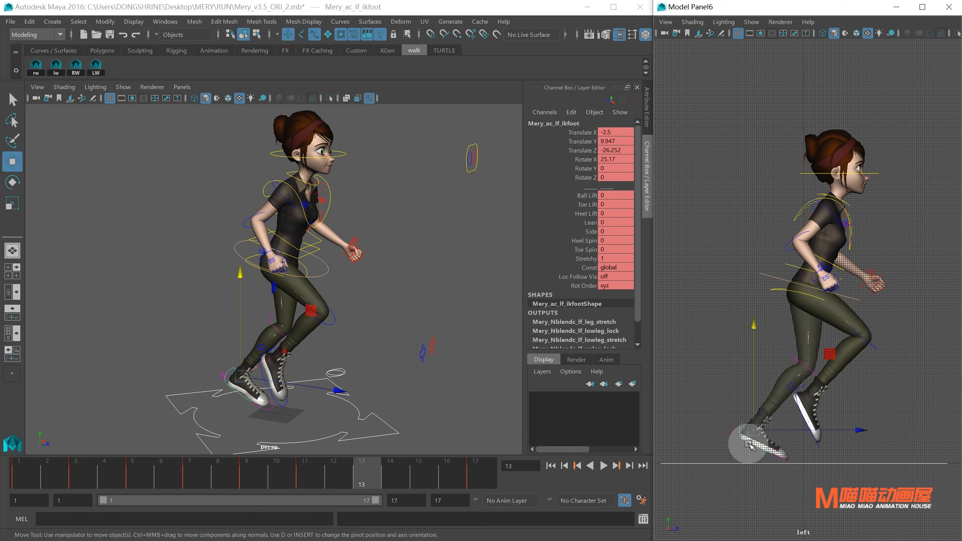
{"action": "left_click_drag", "start_coordinate": [753, 328], "coordinate": [753, 332]}
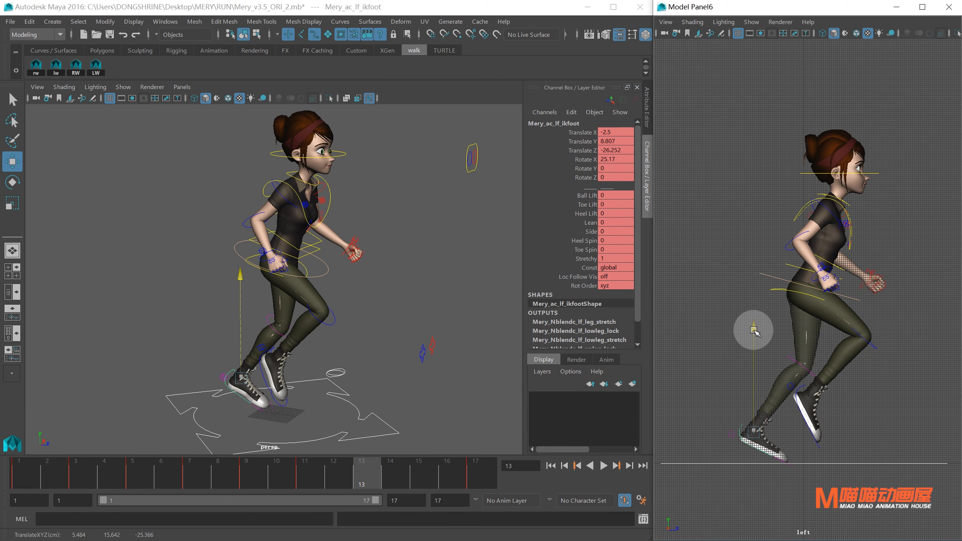
{"action": "left_click_drag", "start_coordinate": [866, 432], "coordinate": [847, 431]}
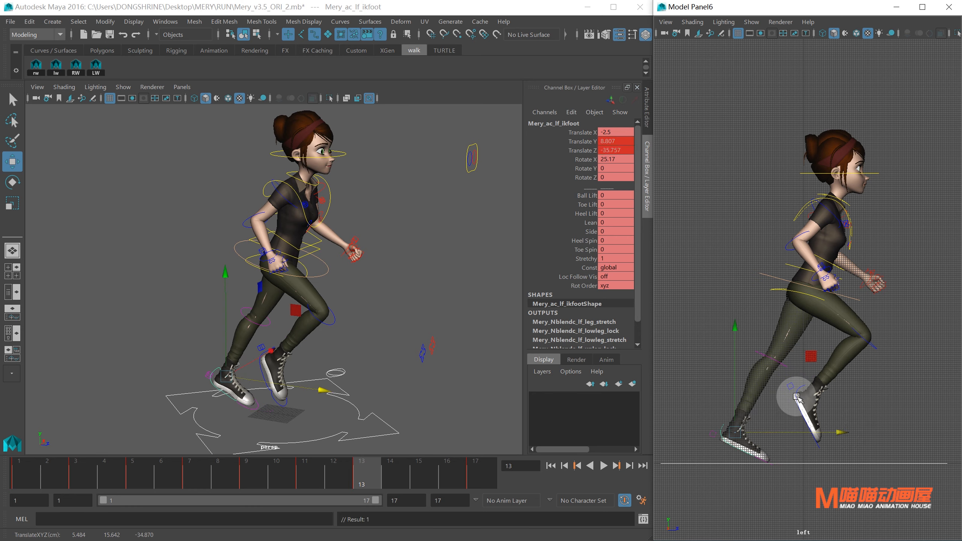
Move the right IK foot forward to about Translate Z 13.9 at frame 13 and tilt it to about Rotate X 30.3.
{"action": "left_click", "coordinate": [796, 396]}
{"action": "left_click_drag", "start_coordinate": [830, 398], "coordinate": [854, 404]}
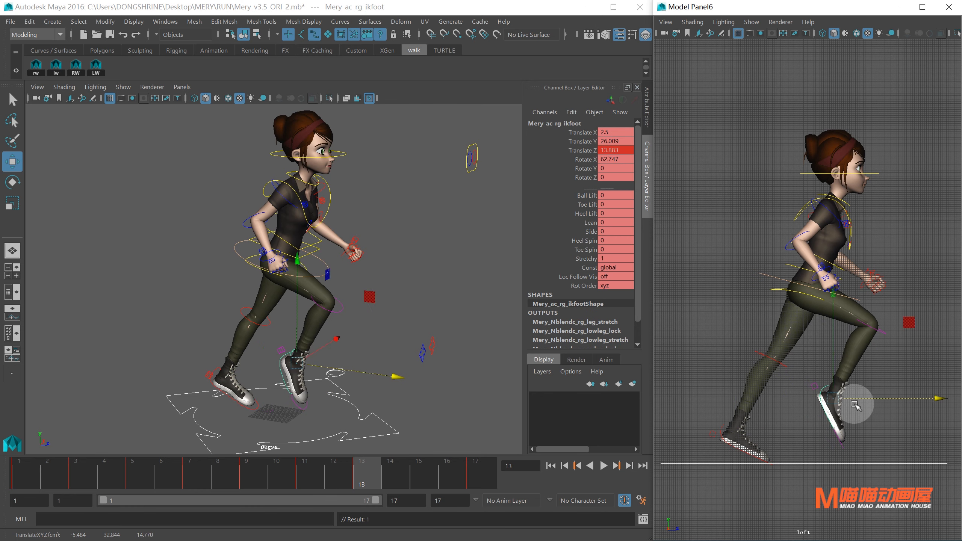
{"action": "key", "text": "e"}
{"action": "left_click_drag", "start_coordinate": [881, 315], "coordinate": [833, 284]}
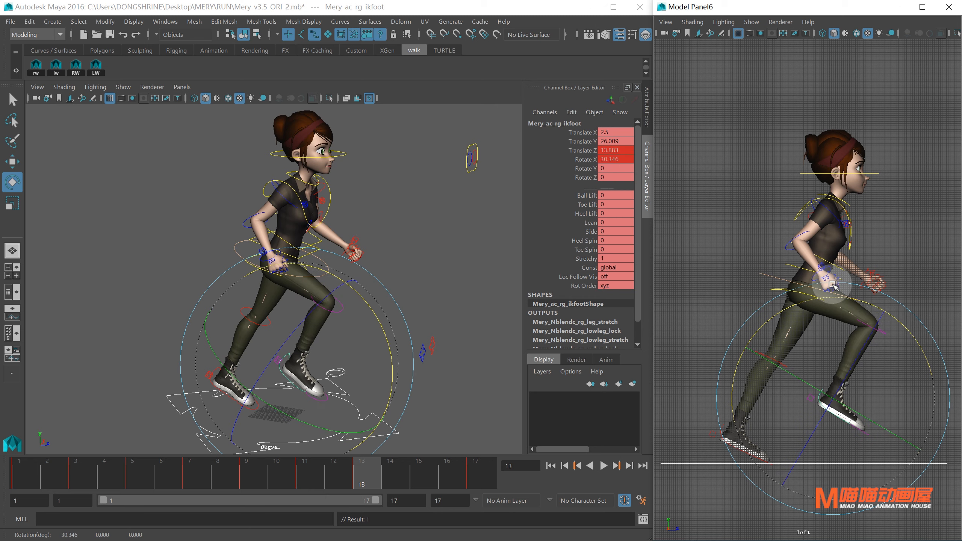
Swing the right arm further back at frame 13.
{"action": "left_click", "coordinate": [288, 200]}
{"action": "left_click_drag", "start_coordinate": [378, 200], "coordinate": [375, 208]}
{"action": "left_click", "coordinate": [255, 211]}
{"action": "left_click_drag", "start_coordinate": [342, 247], "coordinate": [352, 230]}
Rotate the left upper arm and forearm forward at frame 13.
{"action": "left_click", "coordinate": [308, 200]}
{"action": "left_click", "coordinate": [291, 195]}
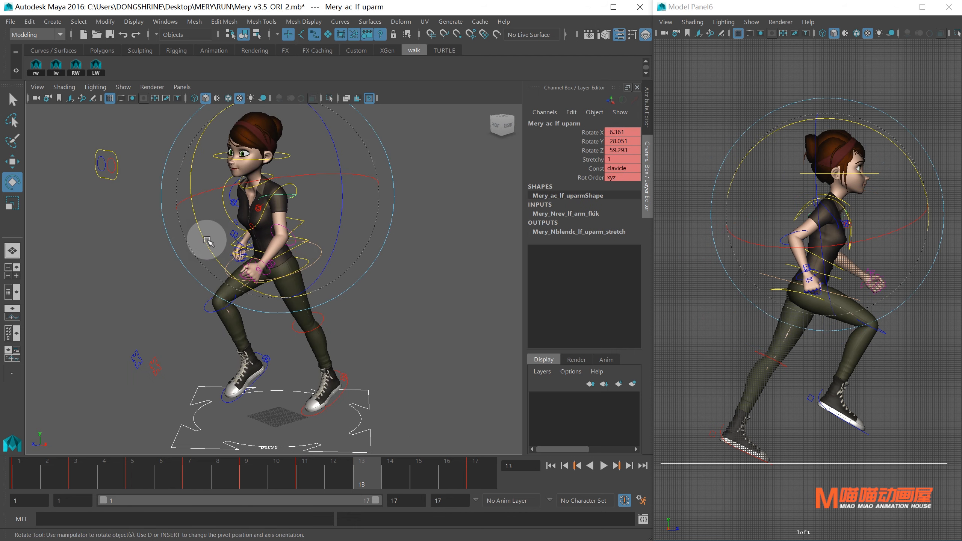
{"action": "left_click_drag", "start_coordinate": [206, 240], "coordinate": [356, 269]}
{"action": "key", "text": "s"}
{"action": "left_click", "coordinate": [411, 290]}
{"action": "left_click", "coordinate": [226, 248]}
Scrub the timeline around frame 13 and key all of the character's controls at frame 13.
{"action": "left_click_drag", "start_coordinate": [292, 458], "coordinate": [364, 481]}
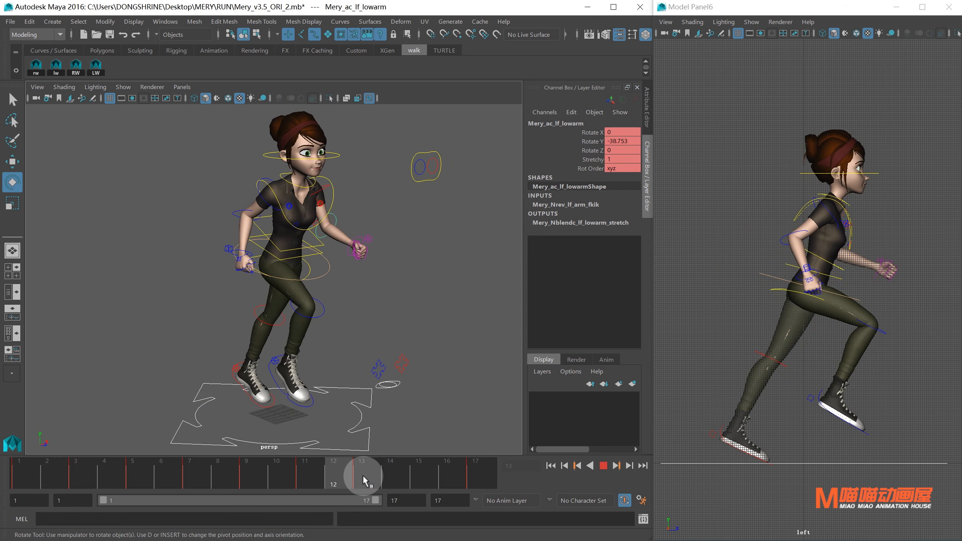
{"action": "left_click_drag", "start_coordinate": [136, 117], "coordinate": [469, 425]}
Raise the torso control at frame 15 to Translate Y 0.5.
{"action": "left_click", "coordinate": [426, 478]}
{"action": "left_click_drag", "start_coordinate": [368, 295], "coordinate": [450, 340], "text": "alt"}
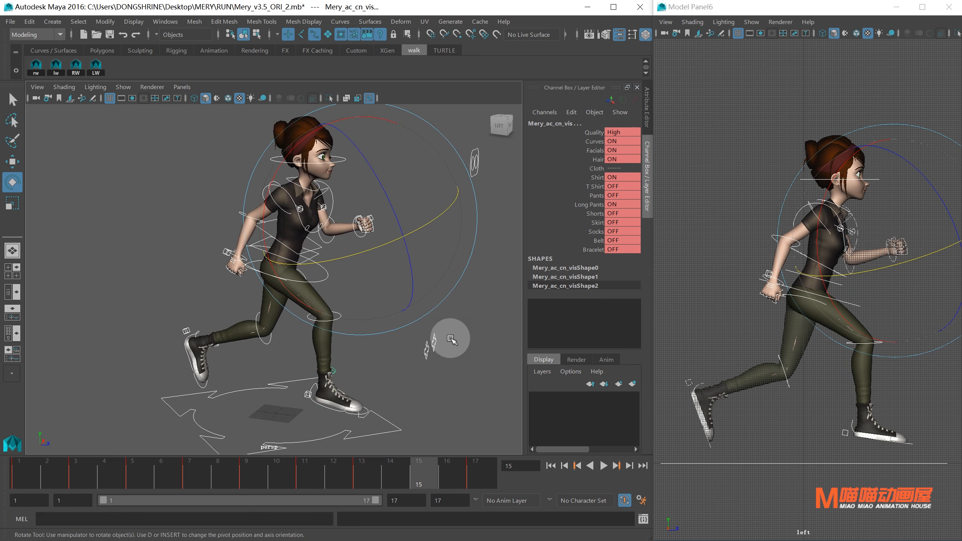
{"action": "left_click", "coordinate": [464, 341]}
{"action": "left_click", "coordinate": [326, 279]}
{"action": "key", "text": "w"}
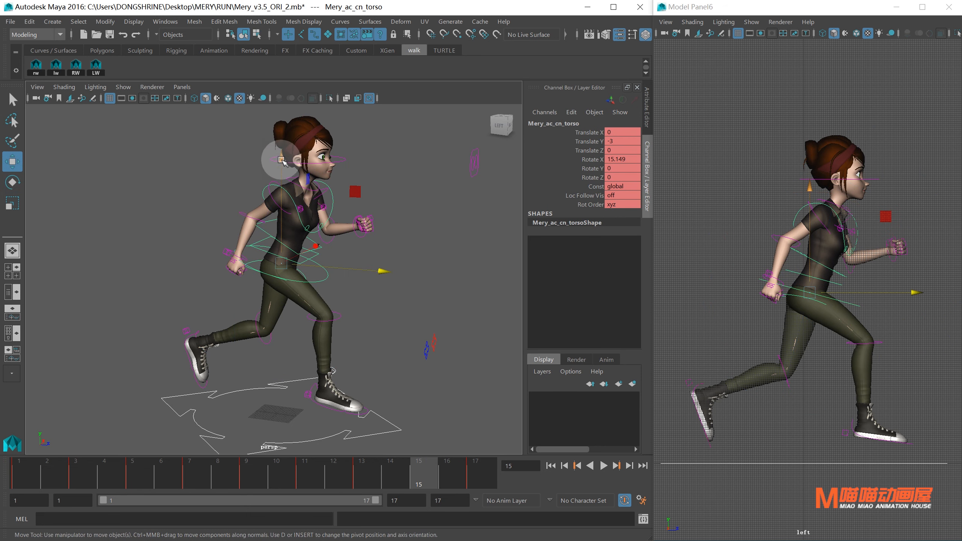
{"action": "left_click_drag", "start_coordinate": [286, 161], "coordinate": [288, 153]}
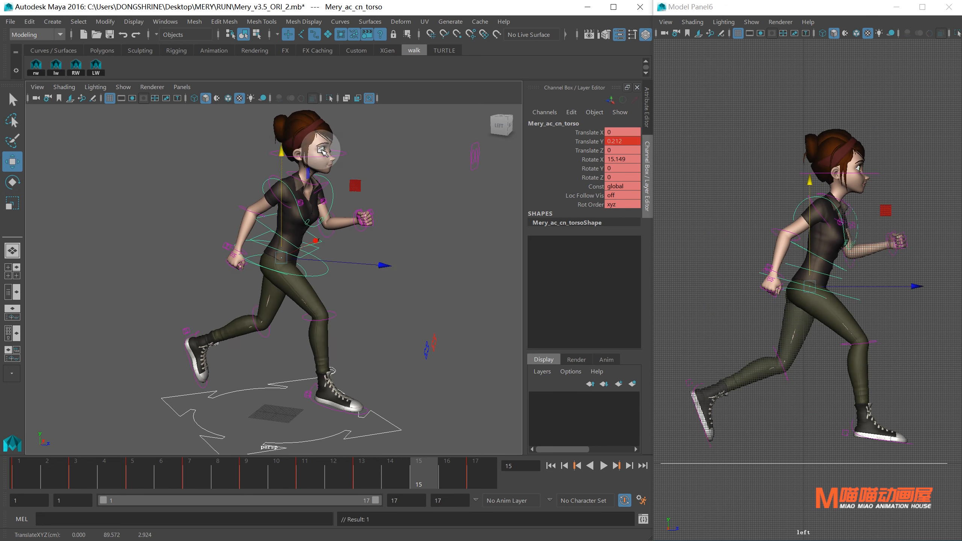
{"action": "left_click", "coordinate": [621, 141]}
{"action": "type", "text": "0"}
{"action": "key", "text": "Return"}
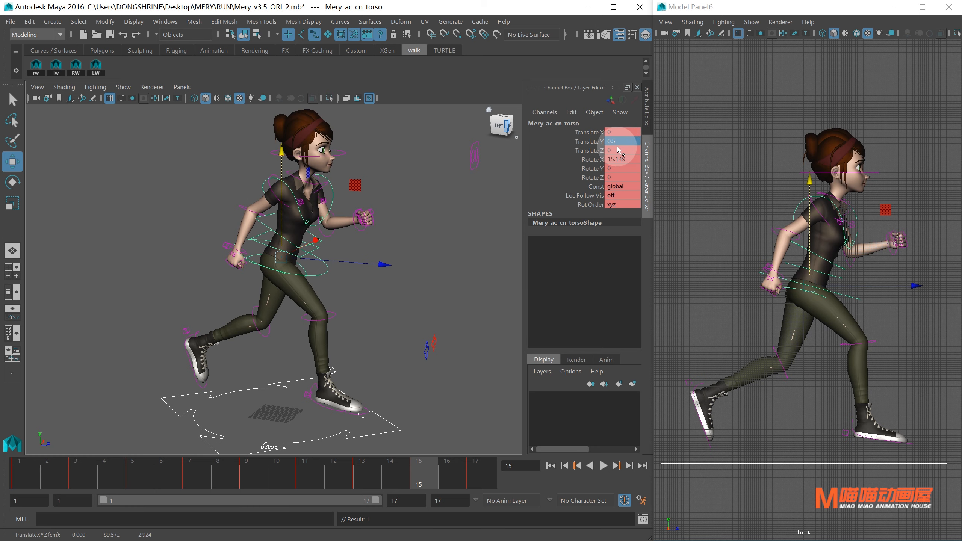
Pull the left IK foot back at frame 15 to about Translate Z -56.6.
{"action": "left_click", "coordinate": [692, 394]}
{"action": "left_click_drag", "start_coordinate": [704, 290], "coordinate": [705, 292]}
{"action": "left_click_drag", "start_coordinate": [812, 397], "coordinate": [802, 393]}
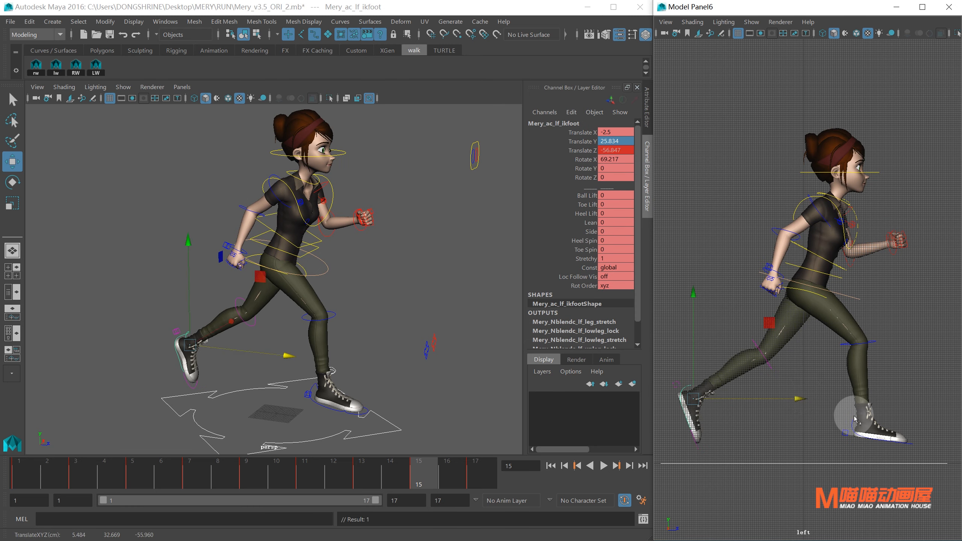
Raise the right IK foot at frame 15 to about Translate Y 15.9, push it forward to about Z 38.7 and tilt it to about Rotate X -17.2.
{"action": "left_click", "coordinate": [861, 439]}
{"action": "left_click_drag", "start_coordinate": [866, 324], "coordinate": [862, 313]}
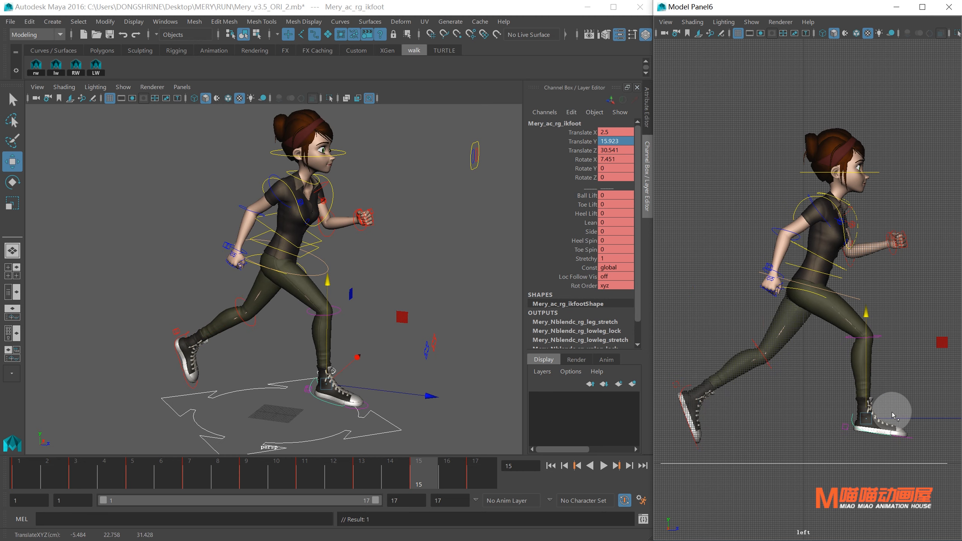
{"action": "left_click_drag", "start_coordinate": [895, 419], "coordinate": [911, 418]}
{"action": "key", "text": "e"}
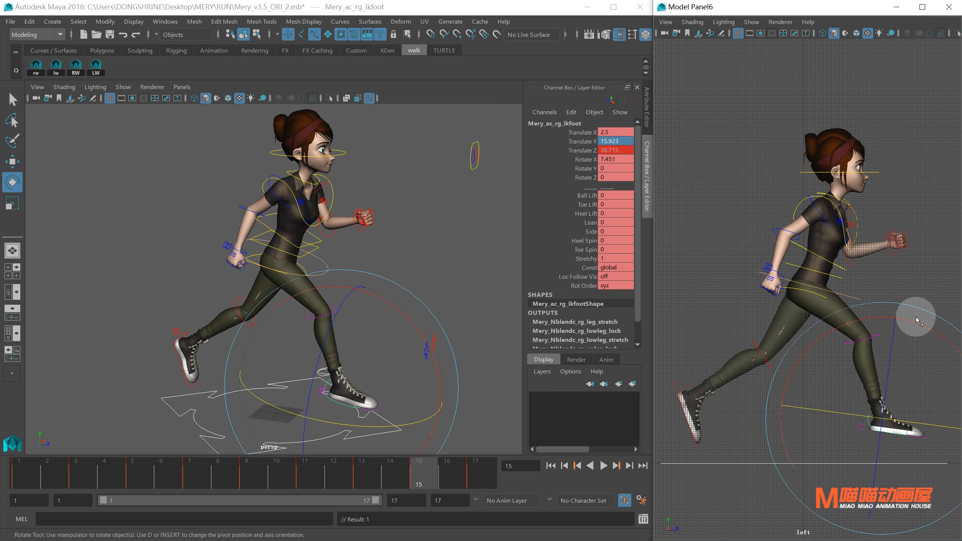
{"action": "left_click_drag", "start_coordinate": [918, 329], "coordinate": [875, 321]}
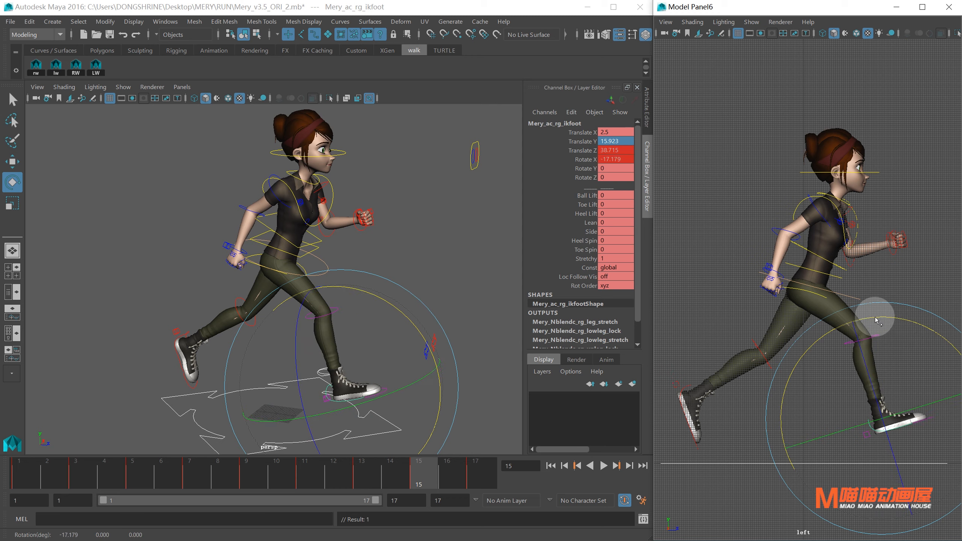
Scrub the timeline into frame 15 and key all of the character's controls at frame 15.
{"action": "left_click_drag", "start_coordinate": [390, 469], "coordinate": [418, 477]}
{"action": "left_click_drag", "start_coordinate": [98, 128], "coordinate": [494, 432]}
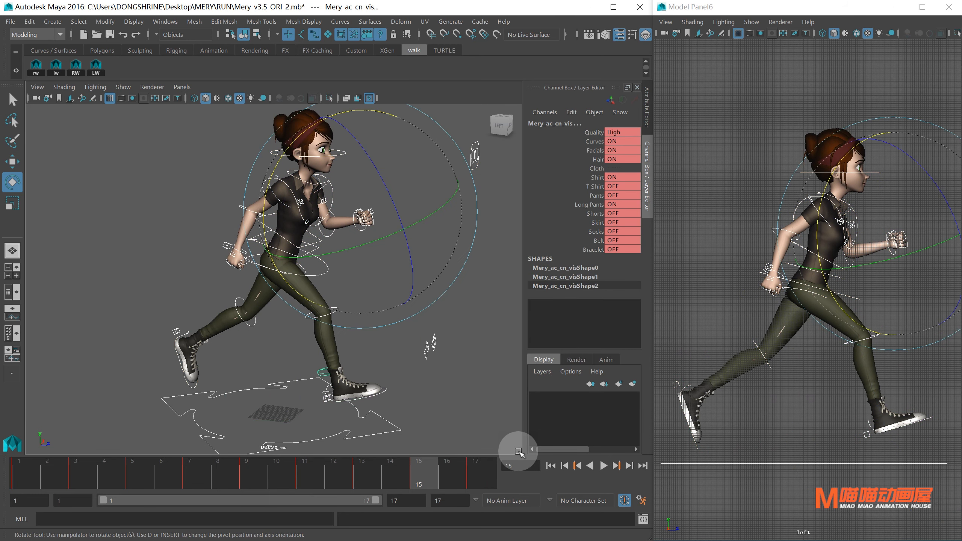
{"action": "key", "text": "s"}
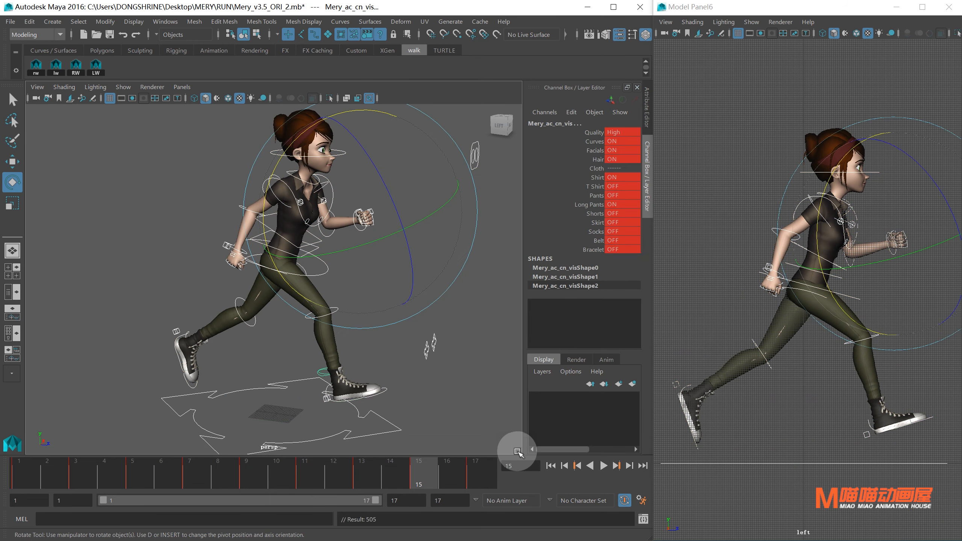
Deselect the controls, play the run cycle and check the motion from several angles, then stop playback.
{"action": "left_click", "coordinate": [470, 336]}
{"action": "left_click_drag", "start_coordinate": [471, 337], "coordinate": [407, 337], "text": "alt"}
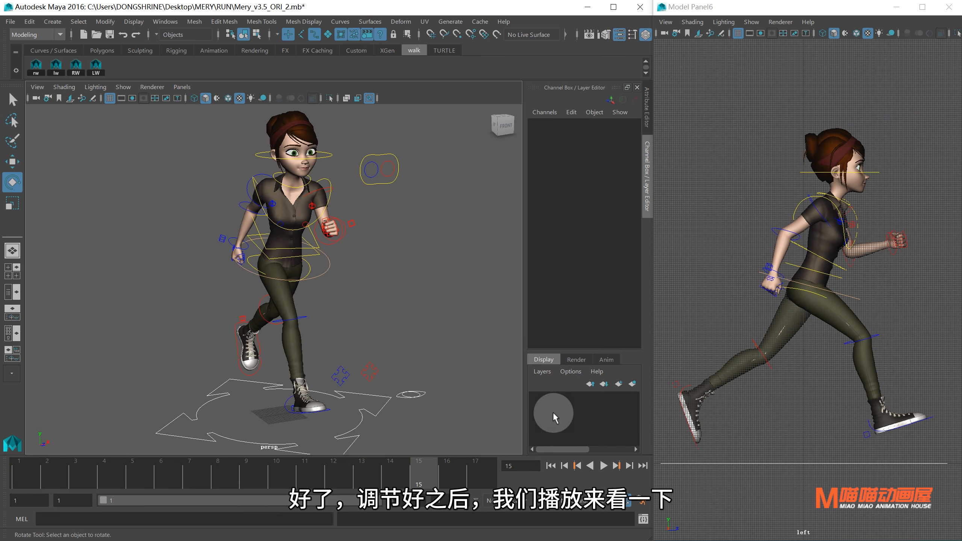
{"action": "left_click", "coordinate": [603, 467]}
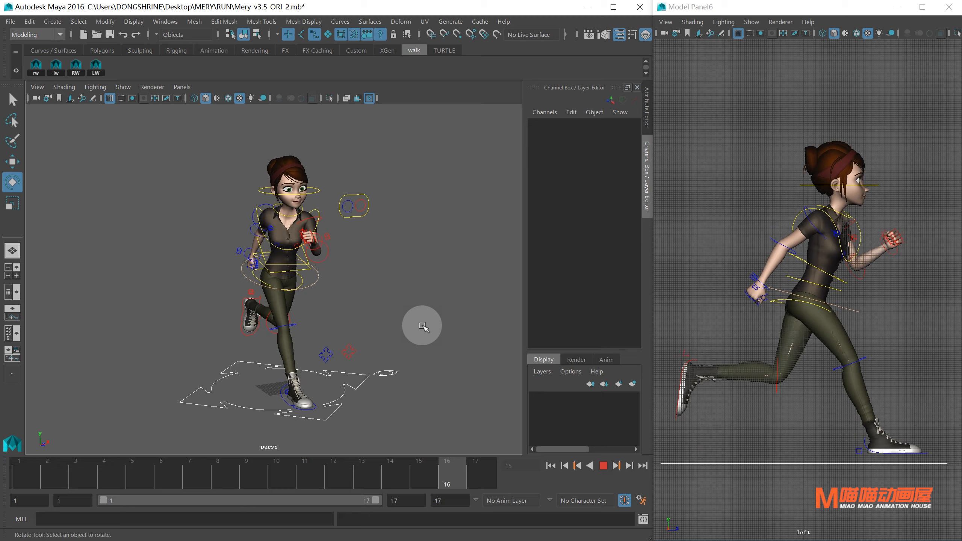
{"action": "left_click_drag", "start_coordinate": [435, 322], "coordinate": [377, 325], "text": "alt"}
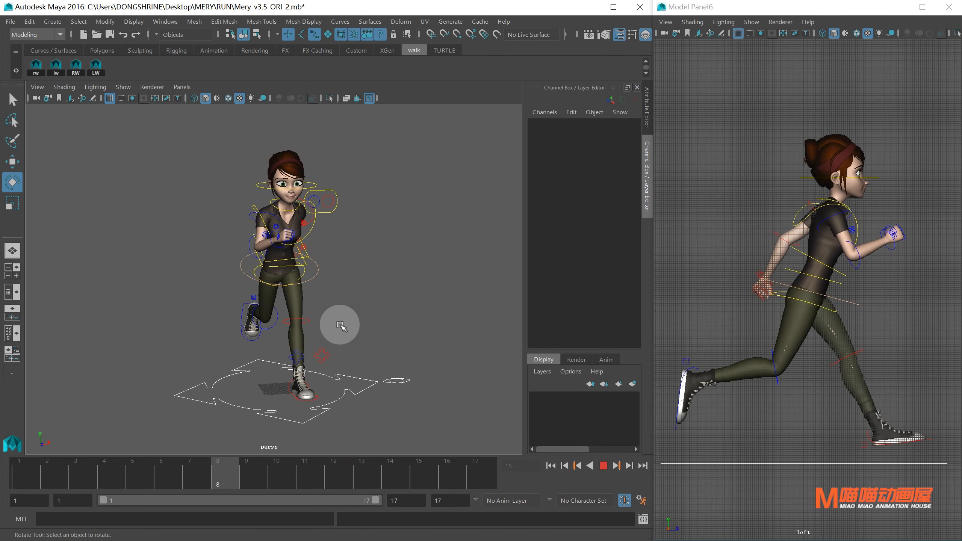
{"action": "left_click_drag", "start_coordinate": [326, 327], "coordinate": [358, 350], "text": "alt"}
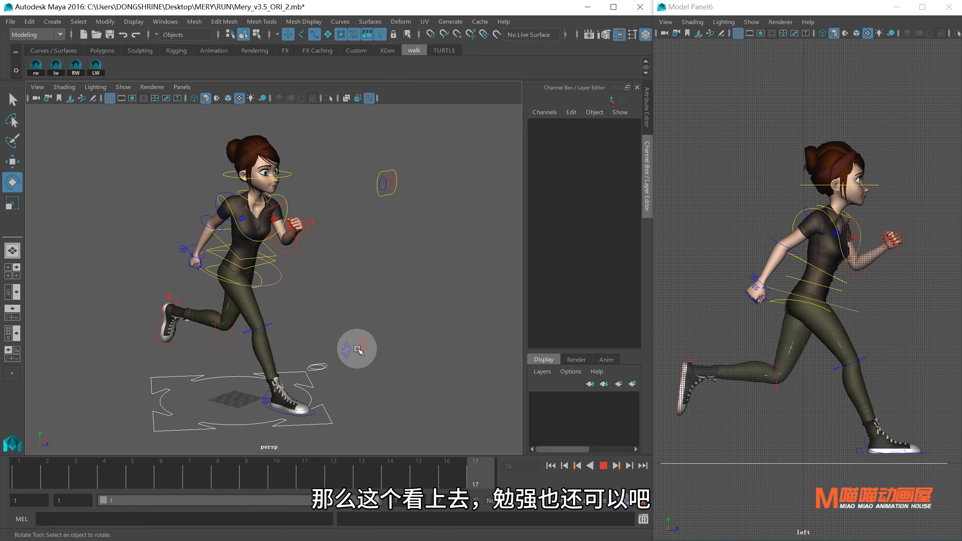
{"action": "left_click", "coordinate": [603, 465]}
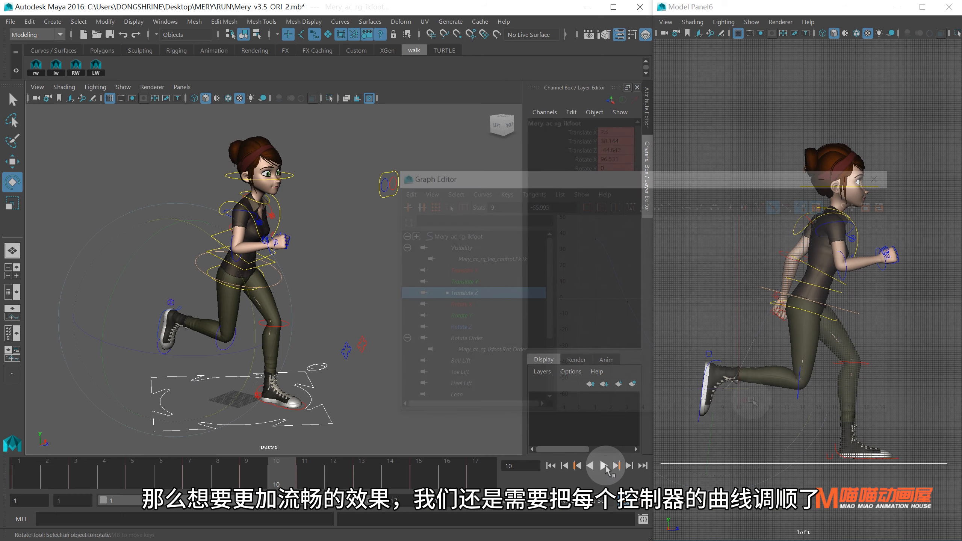
Smooth the right IK foot's Translate Z and Translate Y curves around frame 9 in the Graph Editor.
{"action": "middle_click_drag", "start_coordinate": [769, 386], "coordinate": [769, 380]}
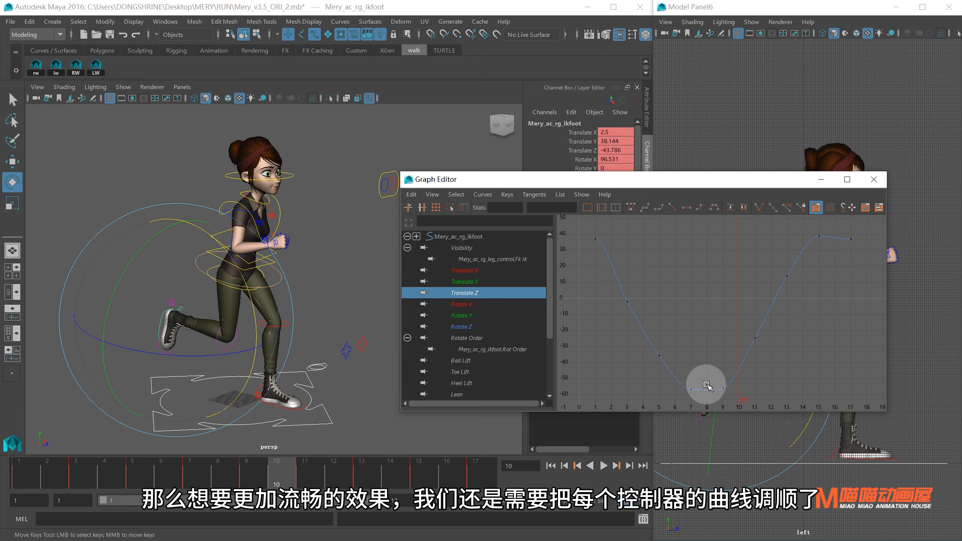
{"action": "left_click", "coordinate": [468, 282]}
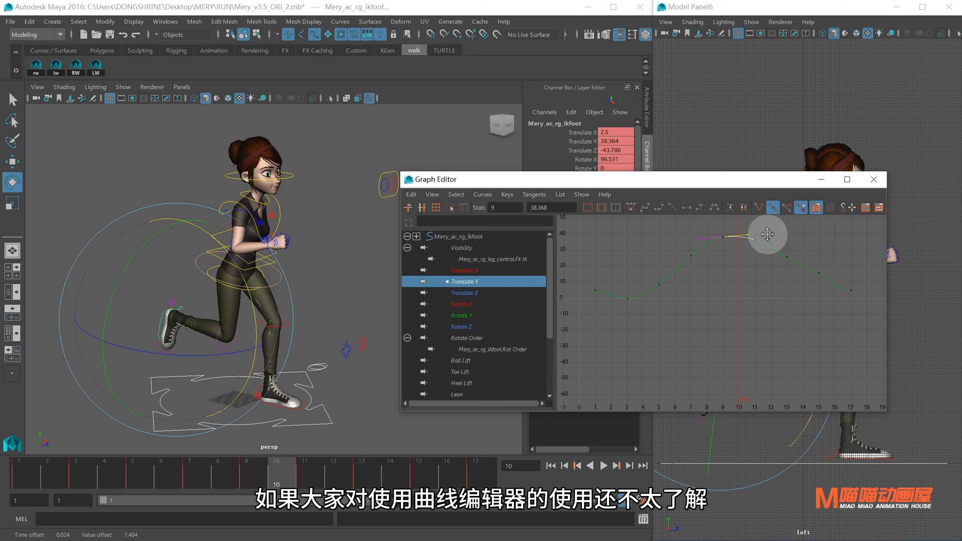
{"action": "left_click", "coordinate": [780, 266]}
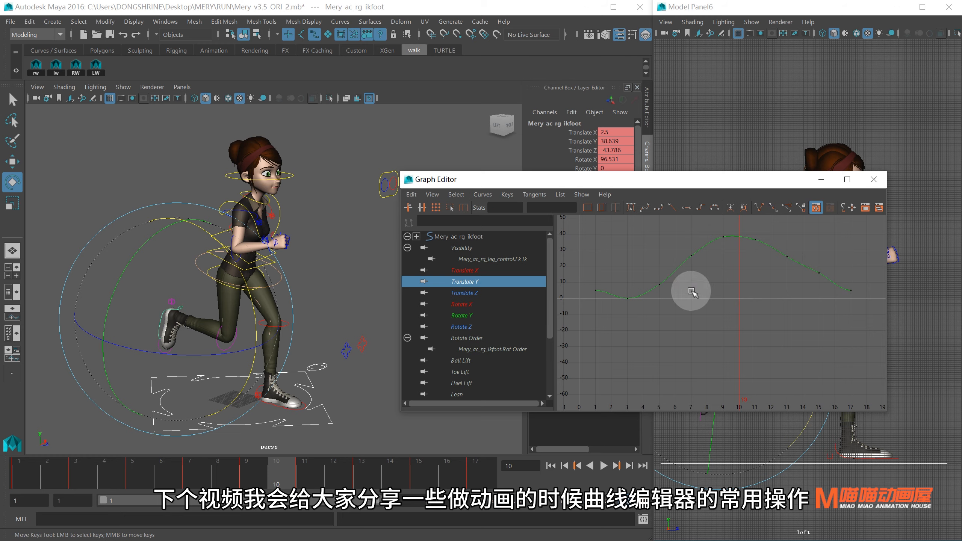
Adjust the frame 9 key's tangent on the left IK foot's Translate Z curve to smooth the motion.
{"action": "left_click", "coordinate": [304, 319]}
{"action": "left_click", "coordinate": [272, 407]}
{"action": "left_click", "coordinate": [466, 292]}
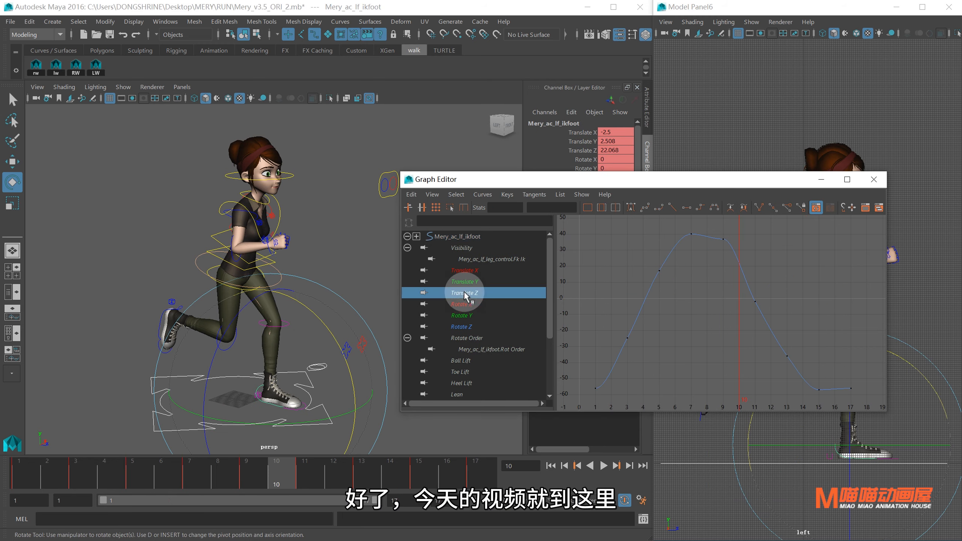
{"action": "left_click_drag", "start_coordinate": [726, 250], "coordinate": [728, 251]}
{"action": "left_click_drag", "start_coordinate": [741, 234], "coordinate": [765, 250]}
{"action": "middle_click_drag", "start_coordinate": [792, 240], "coordinate": [787, 255]}
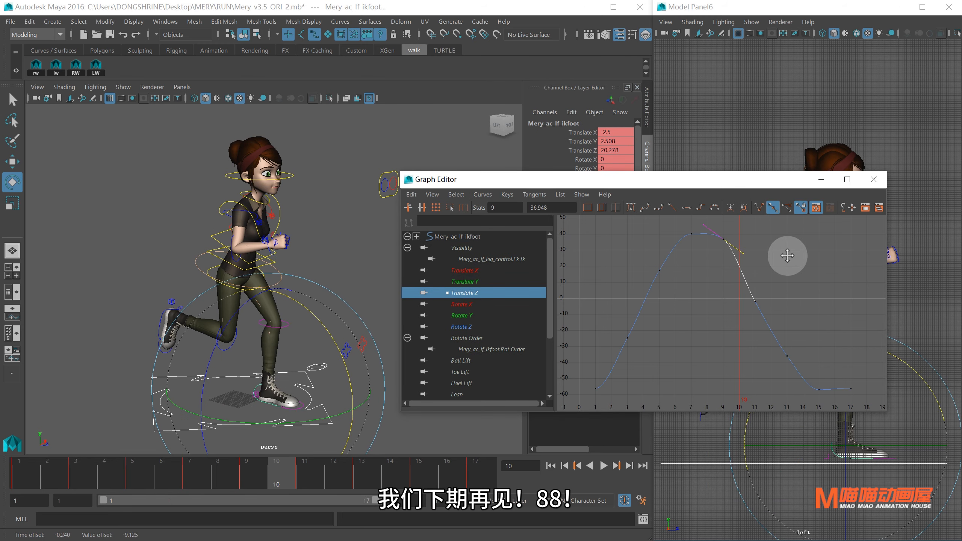